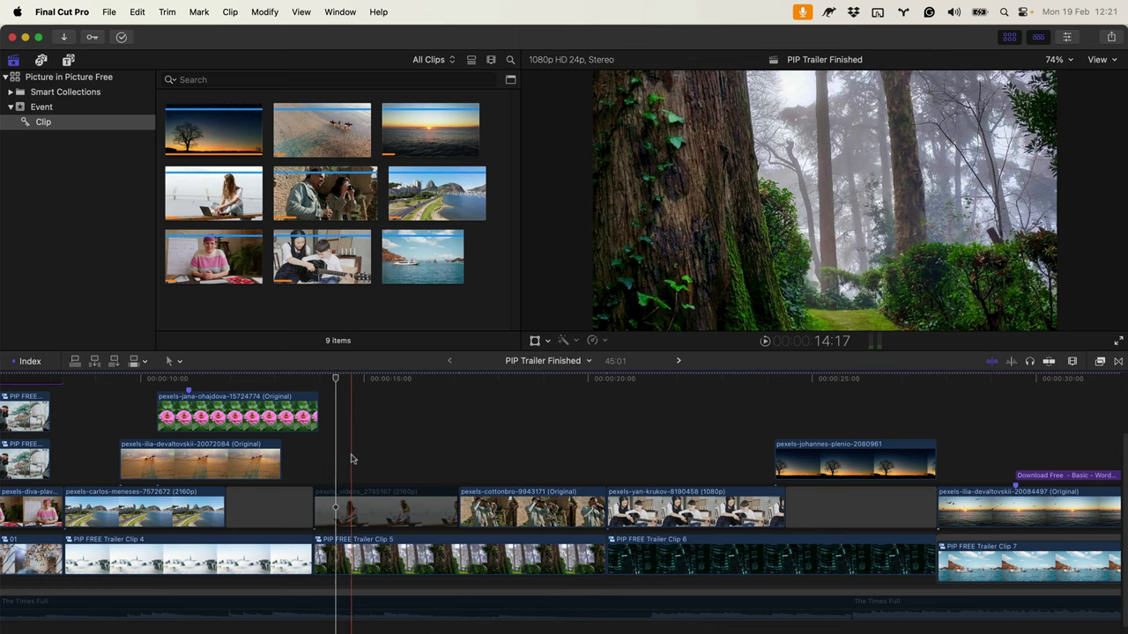
- Browse the titles in the LenoFX Picture in Picture Free category, including Text Presets - Basic Word 15 and Background Overlay
left_click(68, 61)
left_click(102, 257)
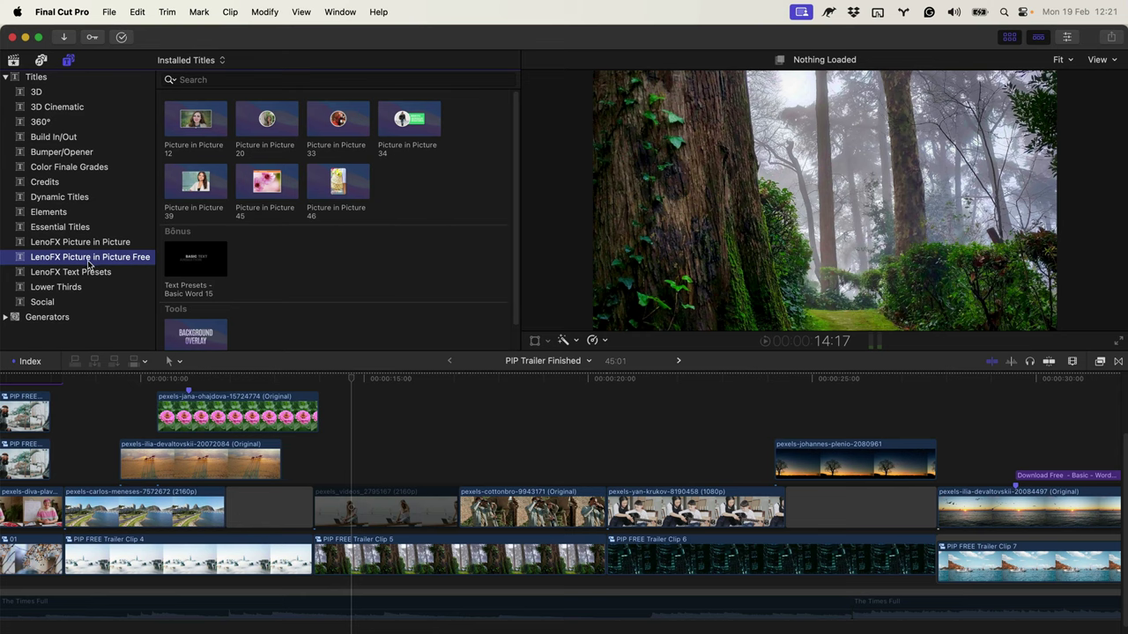
left_click(194, 128)
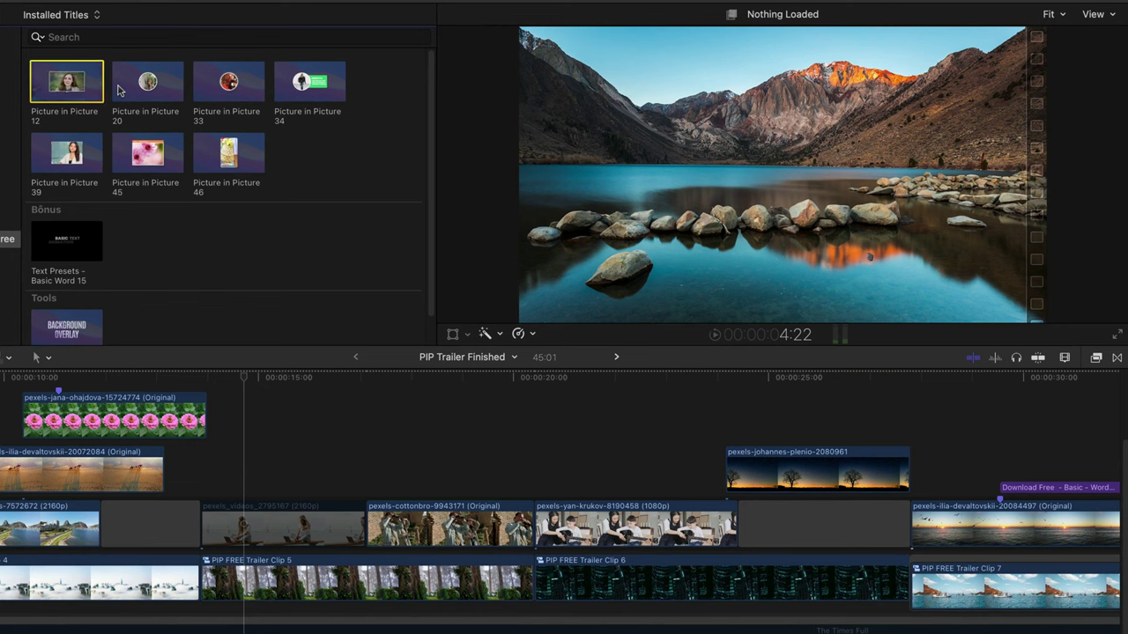
left_click(120, 90)
left_click(199, 88)
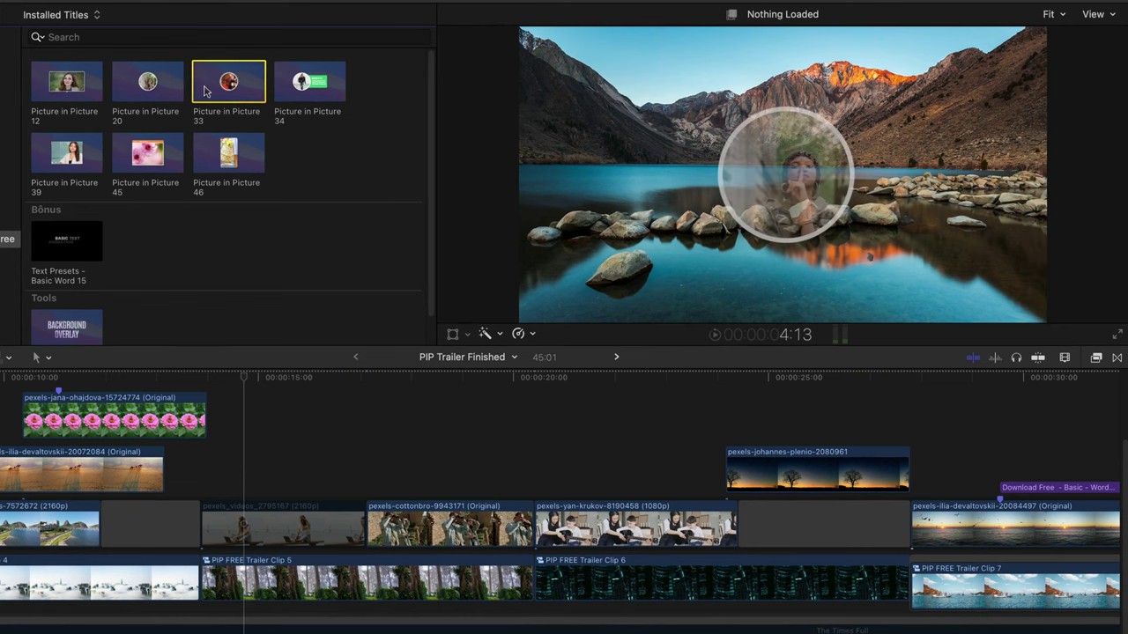
left_click(307, 84)
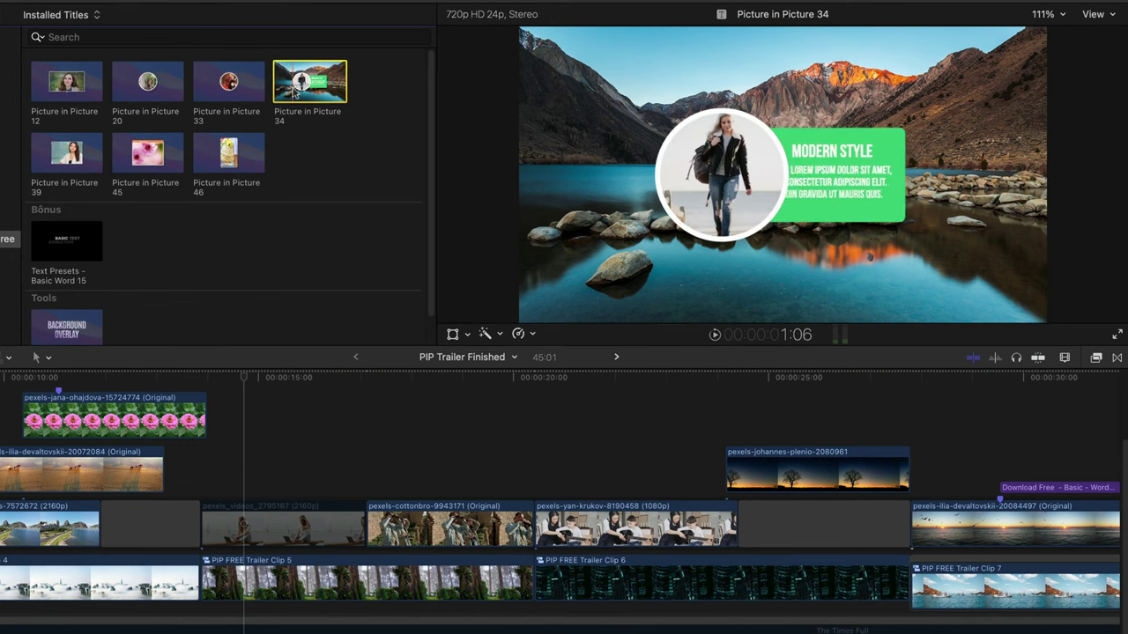
left_click(75, 235)
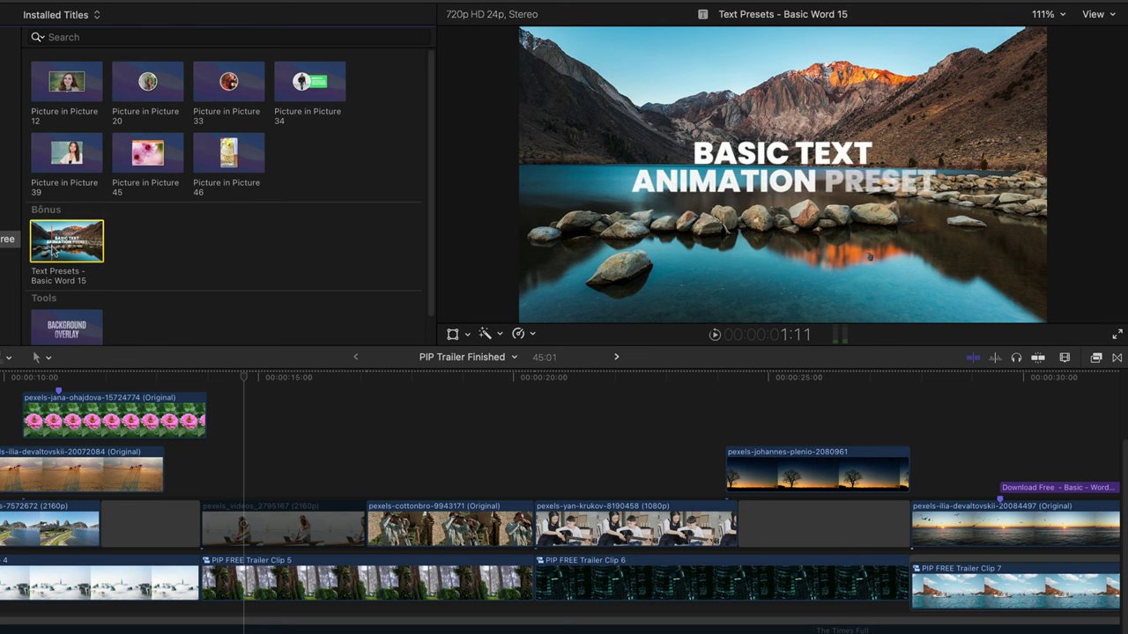
left_click(64, 312)
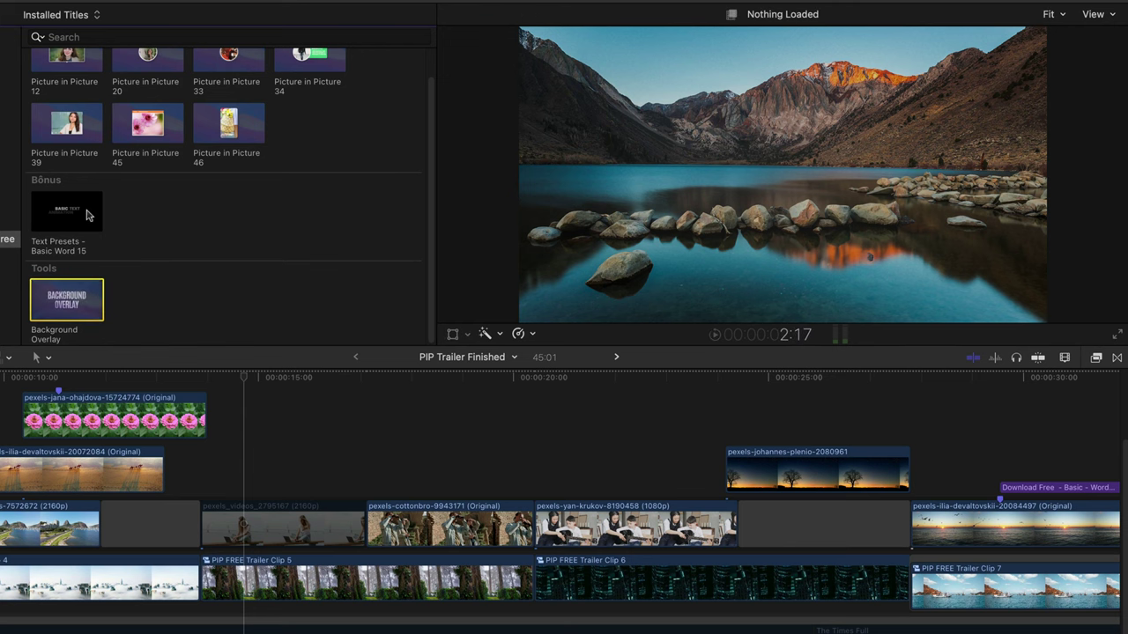
scroll(177, 150, "up", 2)
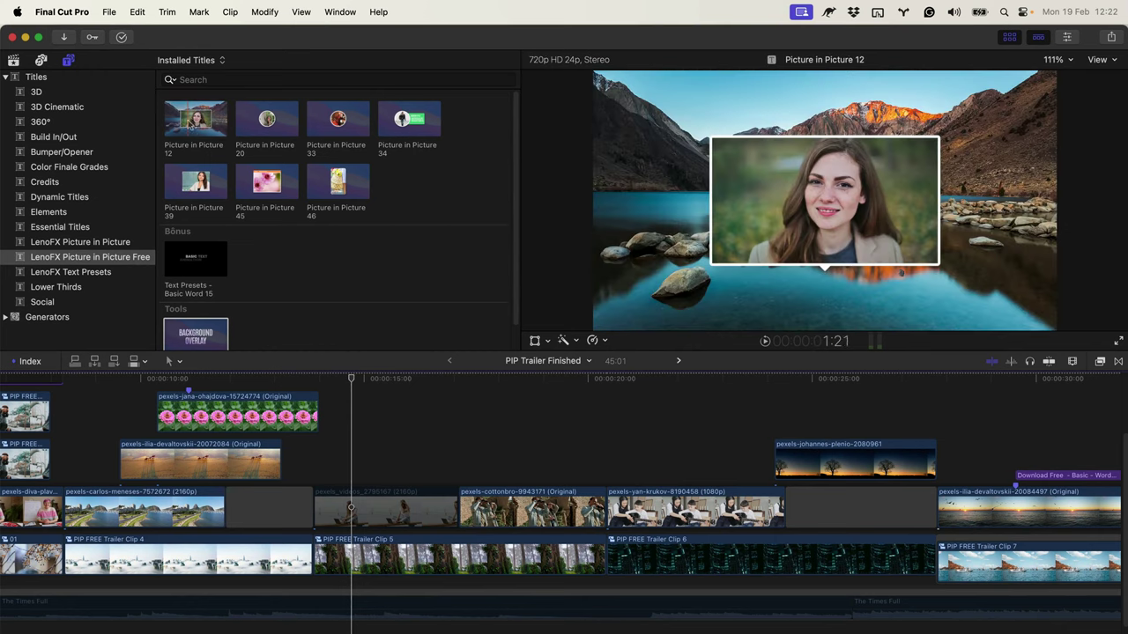
- Look over the LenoFX Picture in Picture Free category in the effects browser, closing the browser again
left_click(1100, 362)
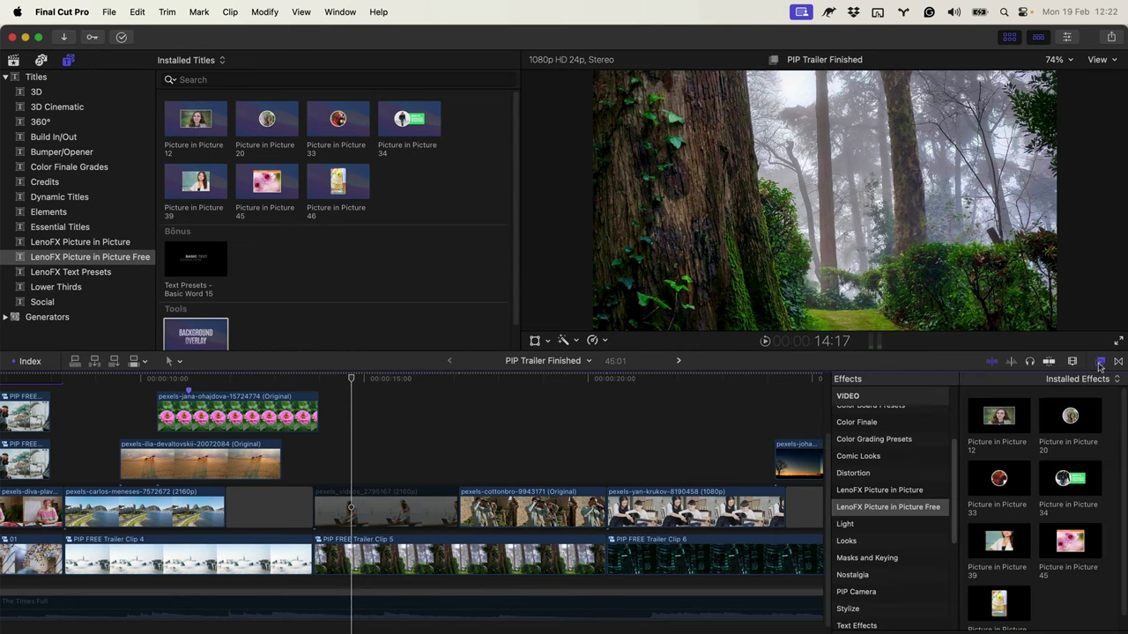
left_click(888, 509)
left_click(1098, 363)
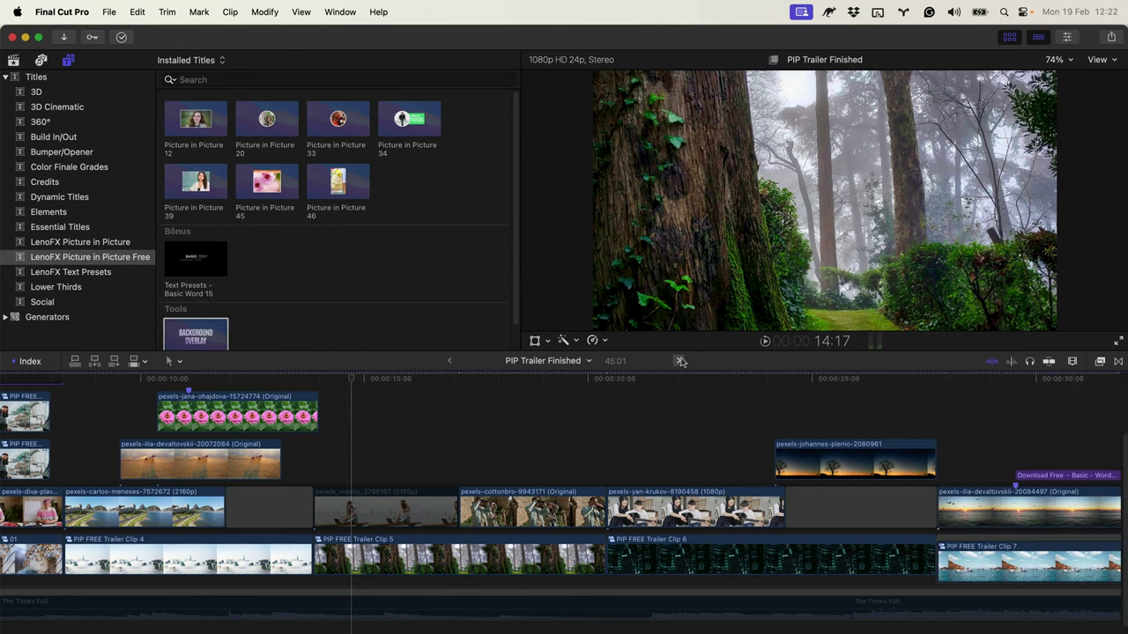
- Add the Picture in Picture 12 title above the pexels_videos_2795167 clip and shorten it to 3:04
left_click_drag(197, 126, 541, 467)
left_click_drag(627, 396, 488, 390)
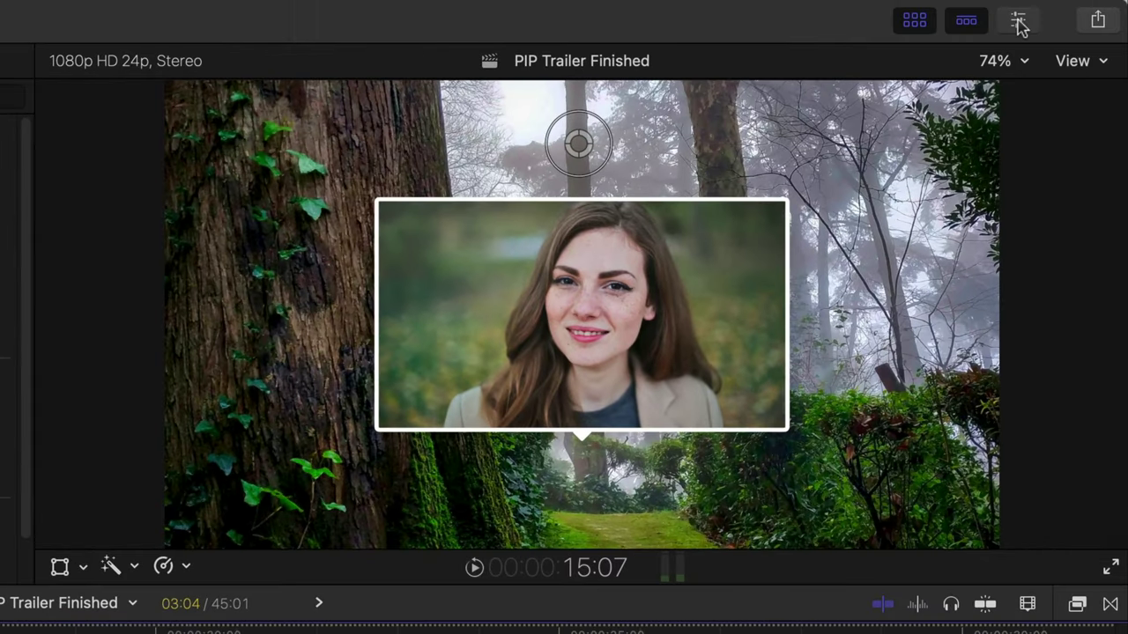
- Review the title's published parameters in the inspector, switching its drop shadow off and back on
left_click(1019, 23)
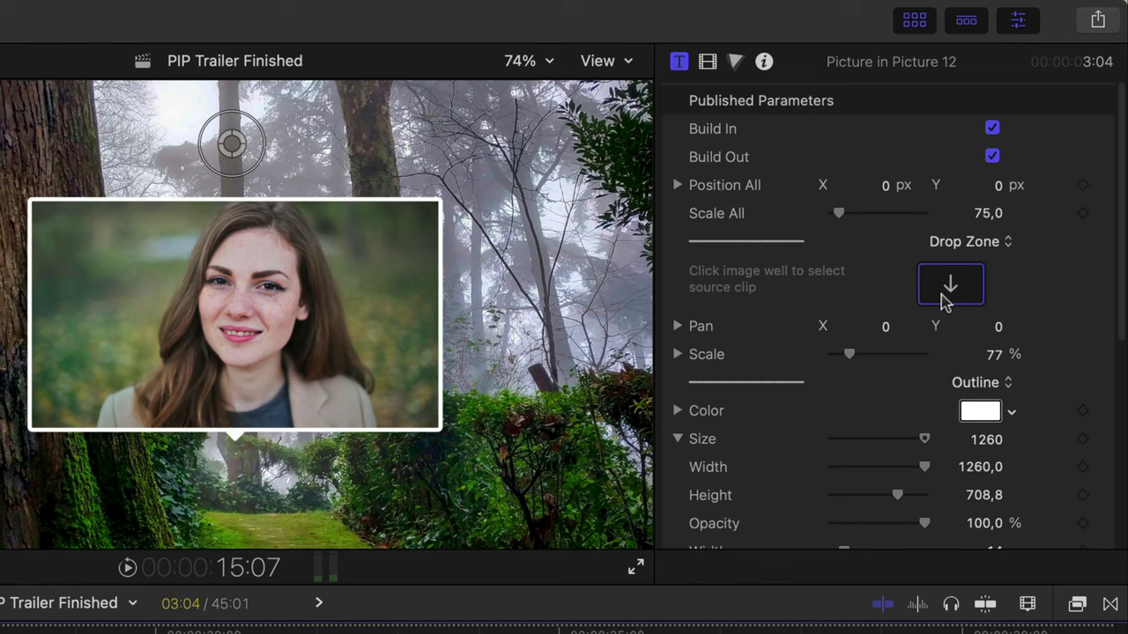
scroll(941, 300, "down", 5)
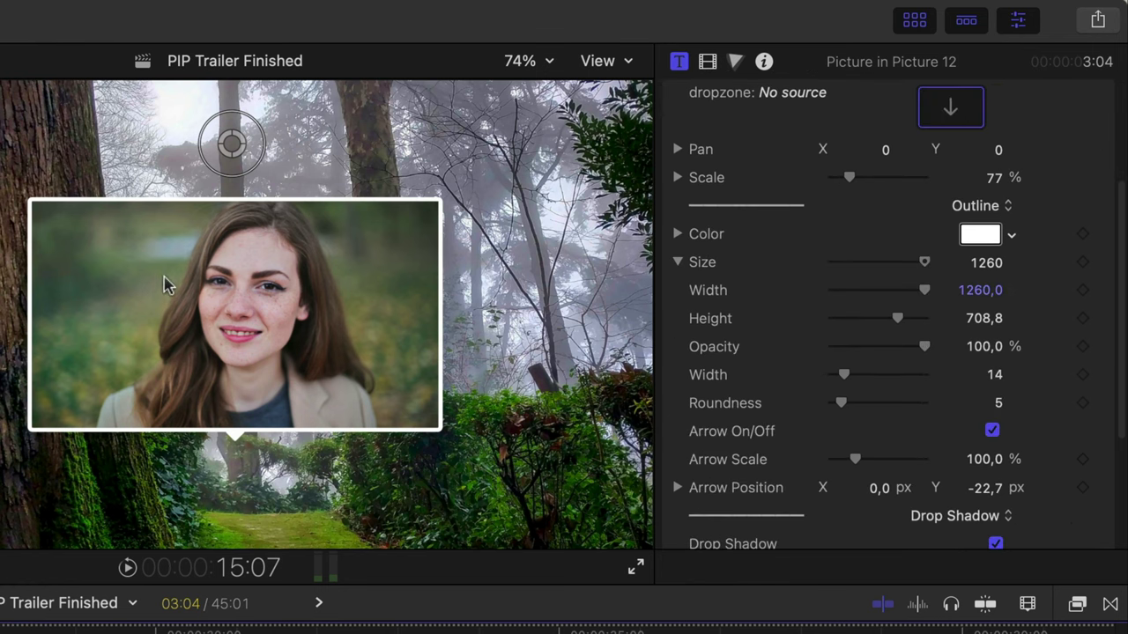
scroll(934, 335, "down", 5)
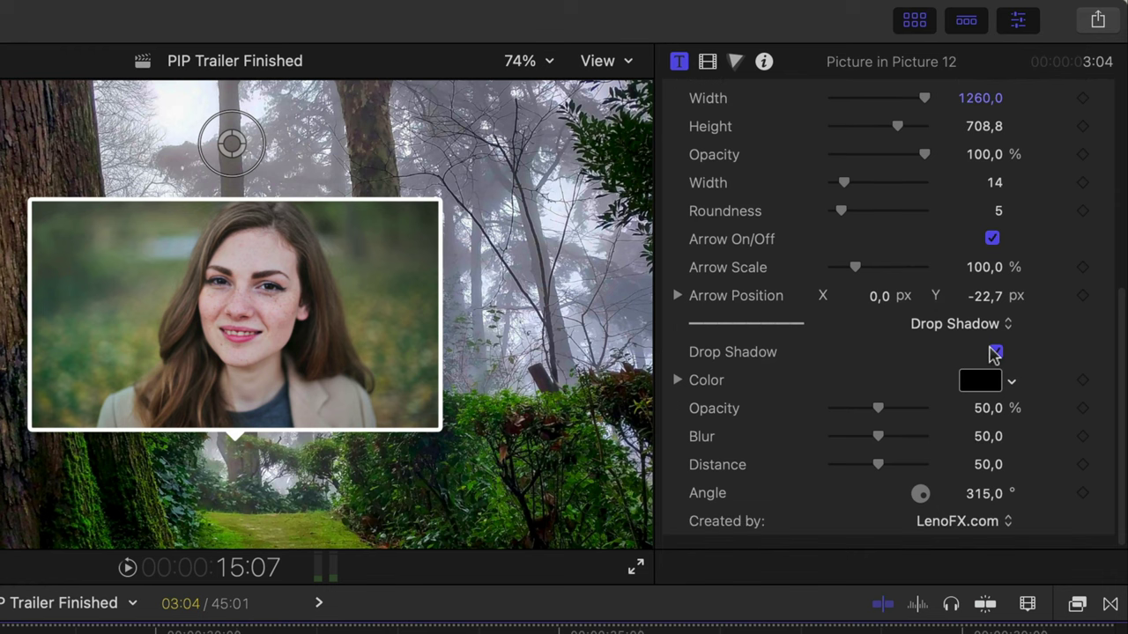
left_click(995, 352)
left_click(994, 353)
- Set the title's Scale All to 72,1 and move it to position X -0,02 px and Y 0,01 px
left_click_drag(876, 409, 814, 438)
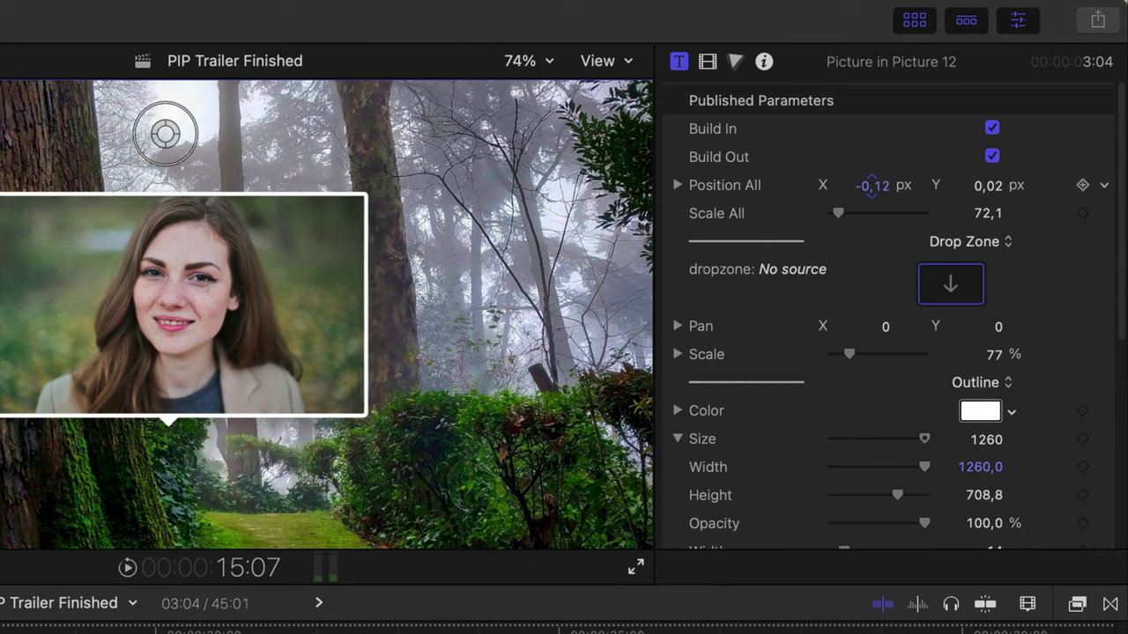
left_click_drag(866, 196, 846, 220)
key("super+z")
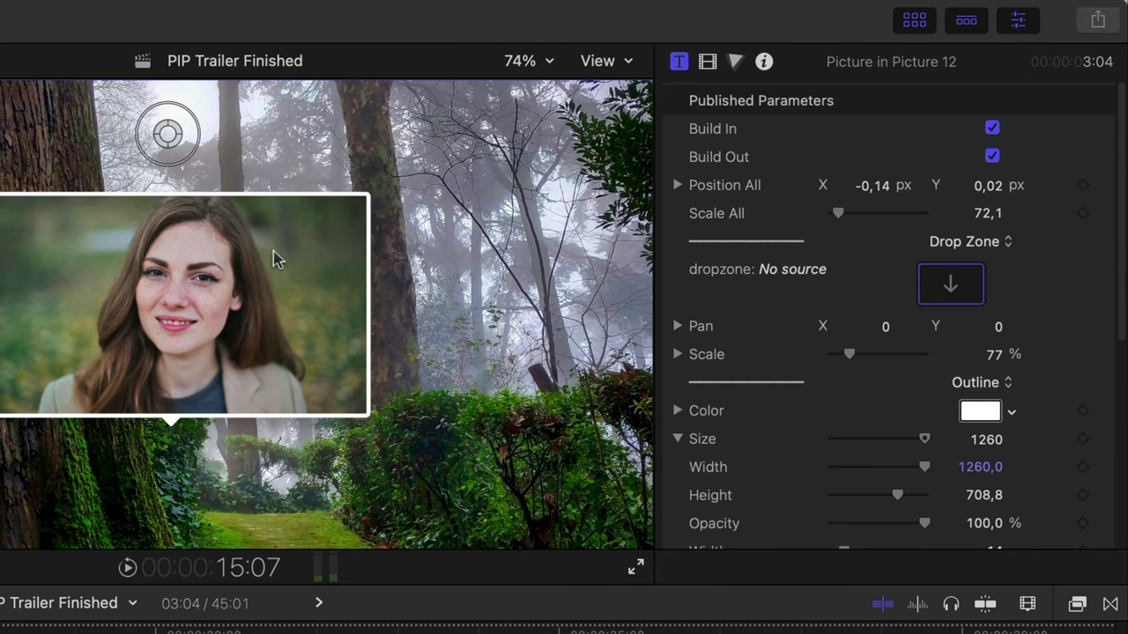
left_click_drag(167, 141, 223, 143)
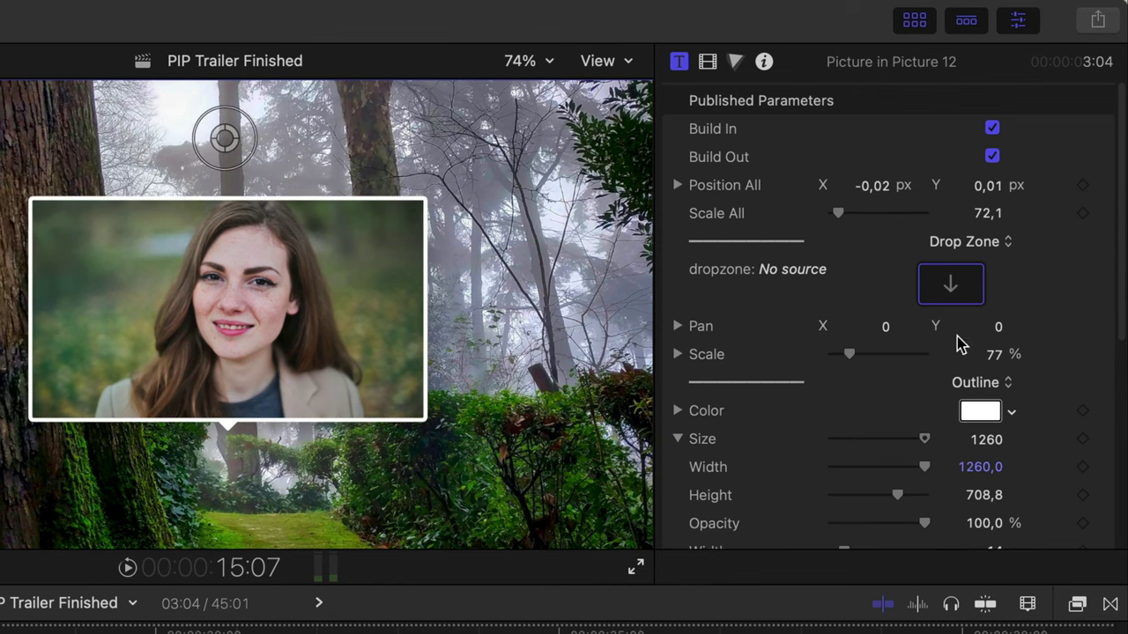
- Fill the title's drop zone with the pexels_videos_2795167 clip of the woman with the laptop and play back the result
left_click(951, 283)
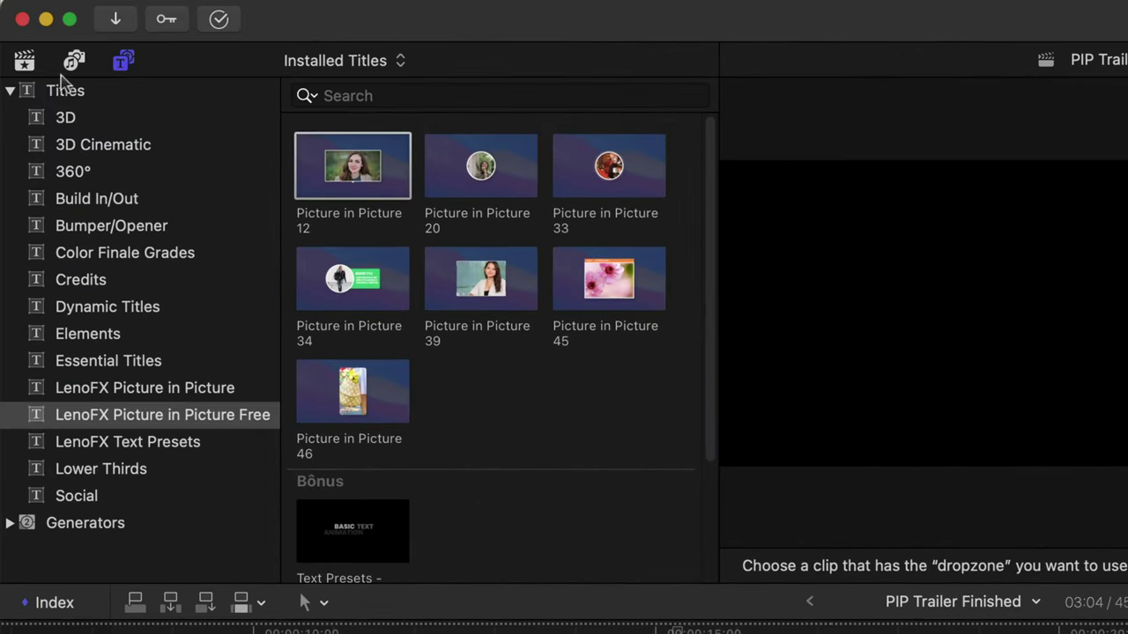
left_click(24, 61)
left_click(340, 208)
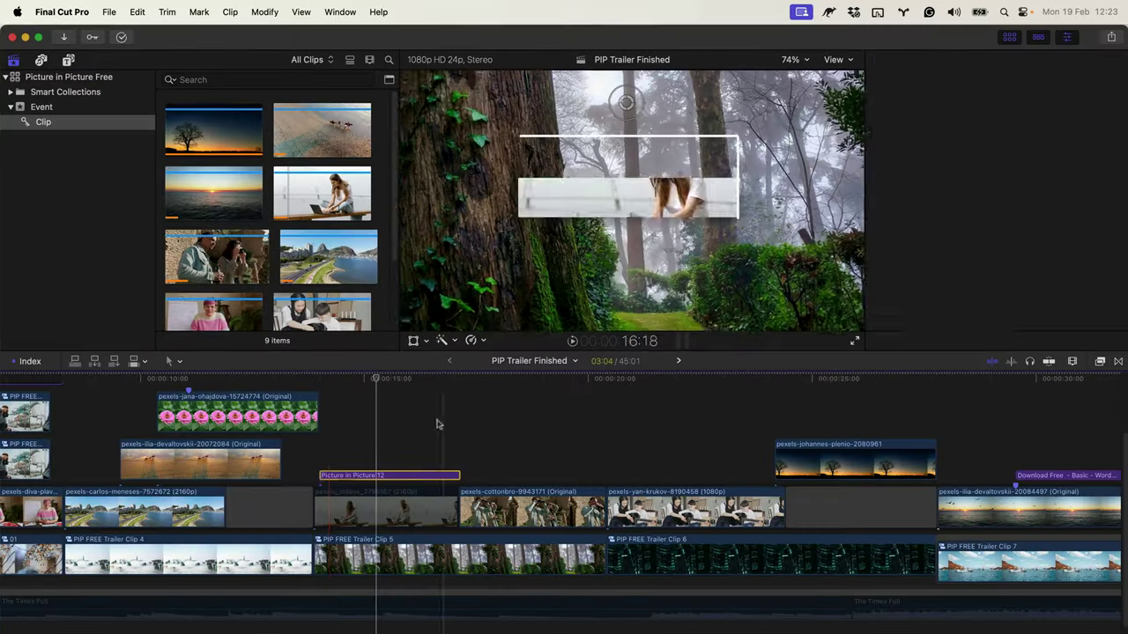
left_click(379, 475)
key("space")
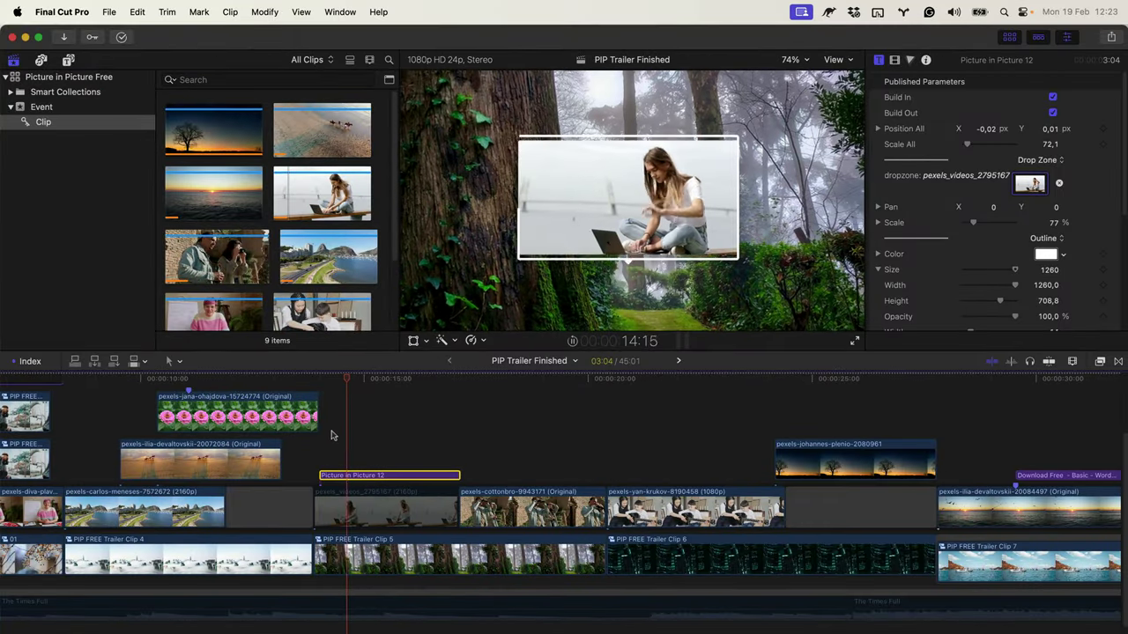
key("space")
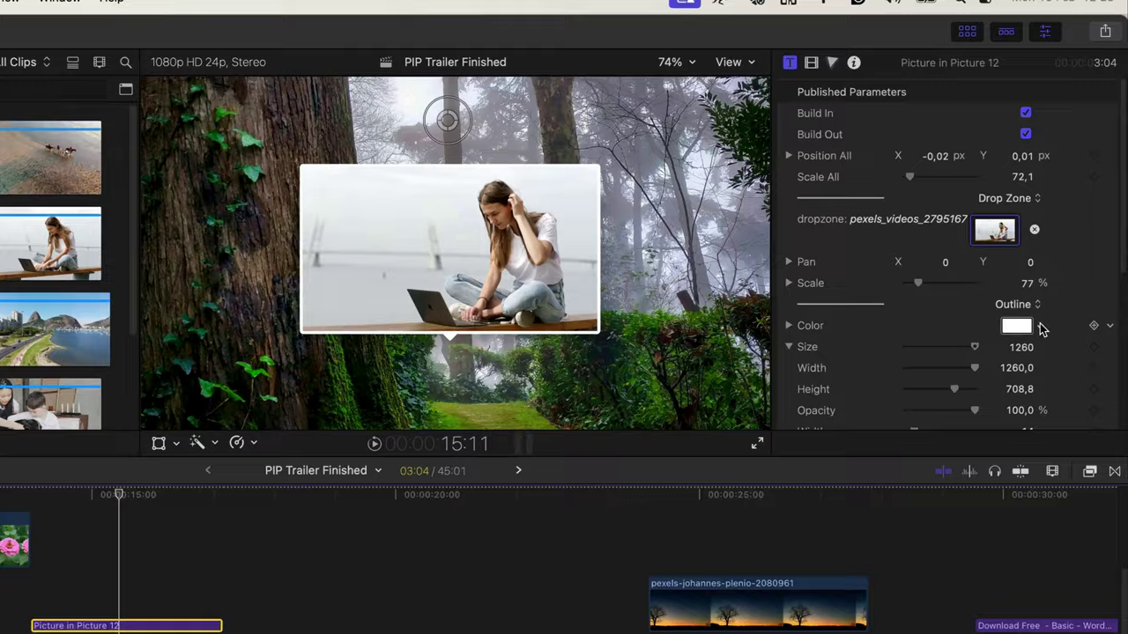
- Change the title's outline color to red
left_click(1062, 254)
left_click(1049, 269)
left_click(1035, 275)
key("Escape")
- Set the outline's stroke width to 20 and adjust its roundness
scroll(928, 469, "down", 2)
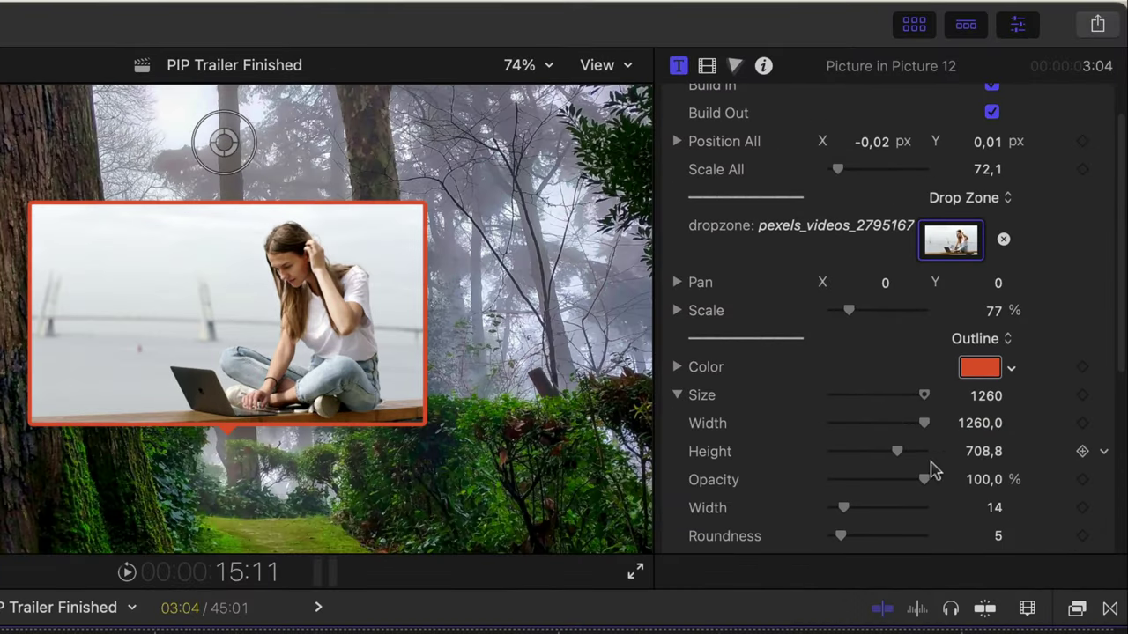
scroll(914, 468, "down", 3)
mouse_move(841, 421)
left_mouse_down()
mouse_move(876, 423)
mouse_move(851, 427)
left_mouse_up()
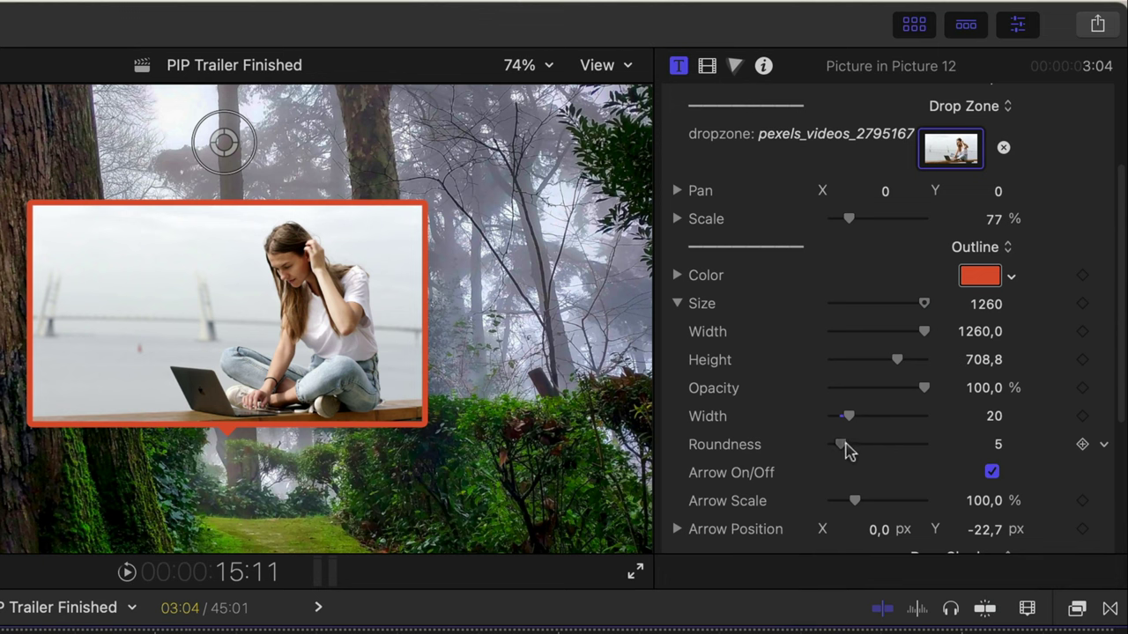
left_click_drag(924, 444, 834, 450)
scroll(837, 474, "down", 3)
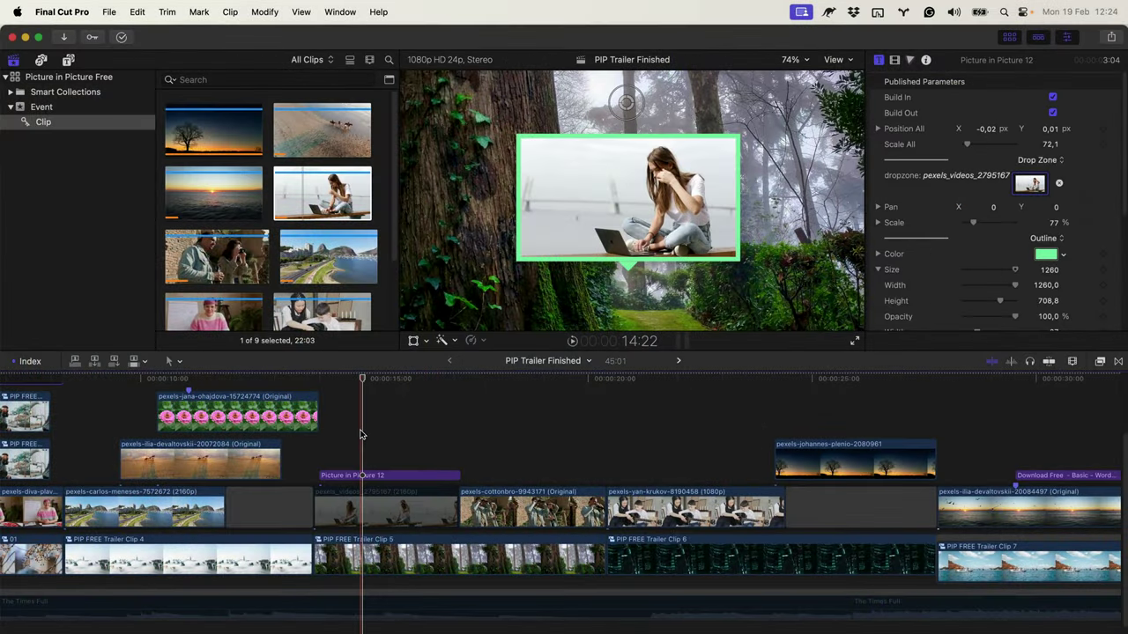
- Enable the pexels_videos_2795167 clip under the title and convert it into a compound clip named PIP Trailer Finished Clip
left_click(368, 504)
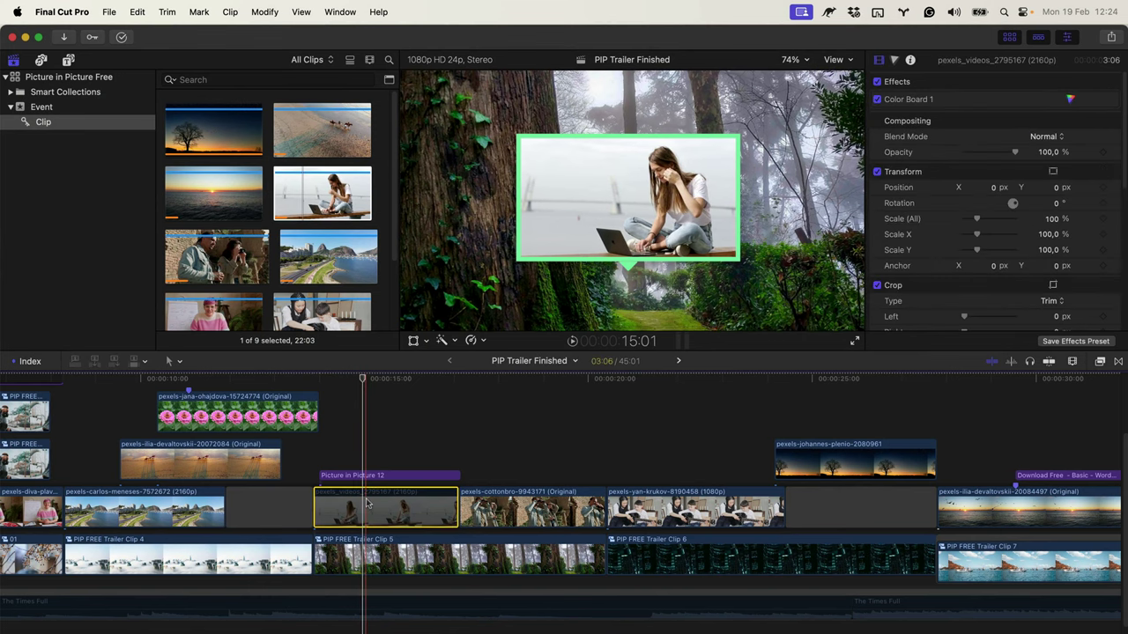
key("v")
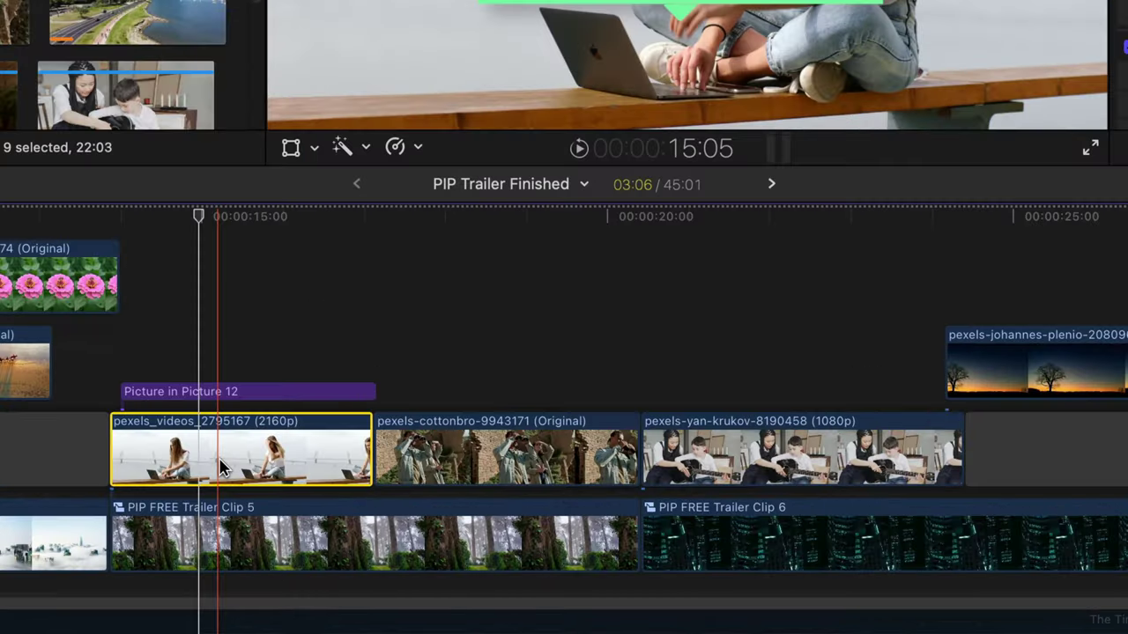
right_click(357, 511)
left_click(252, 348)
key("Return")
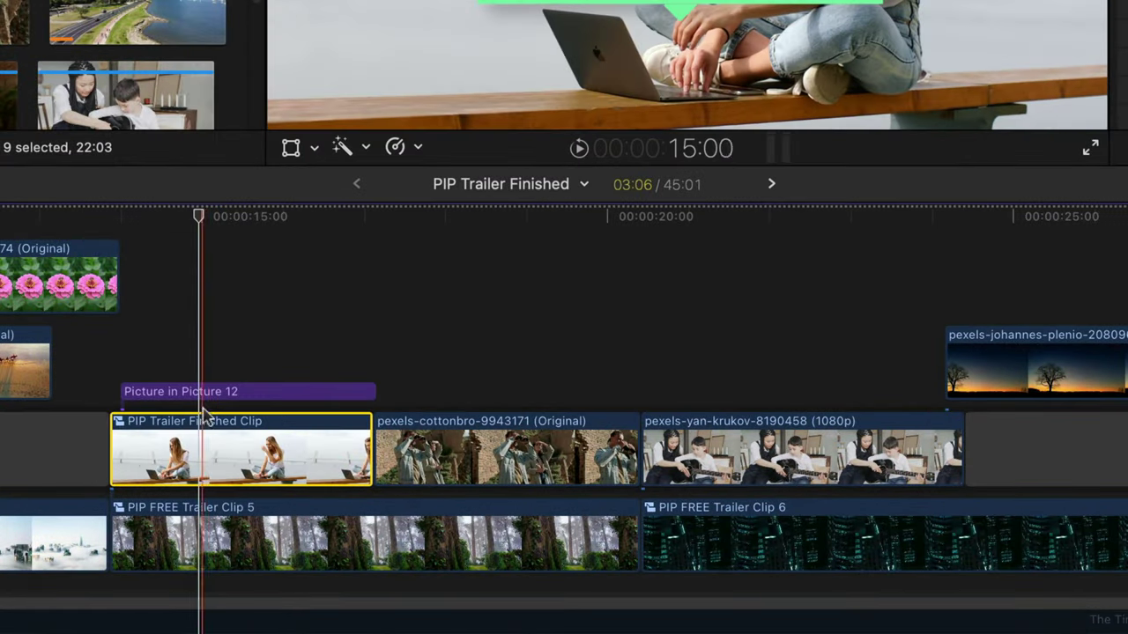
- Replace the Picture in Picture 12 title's drop zone source with the PIP Trailer Finished Clip compound clip
left_click(219, 393)
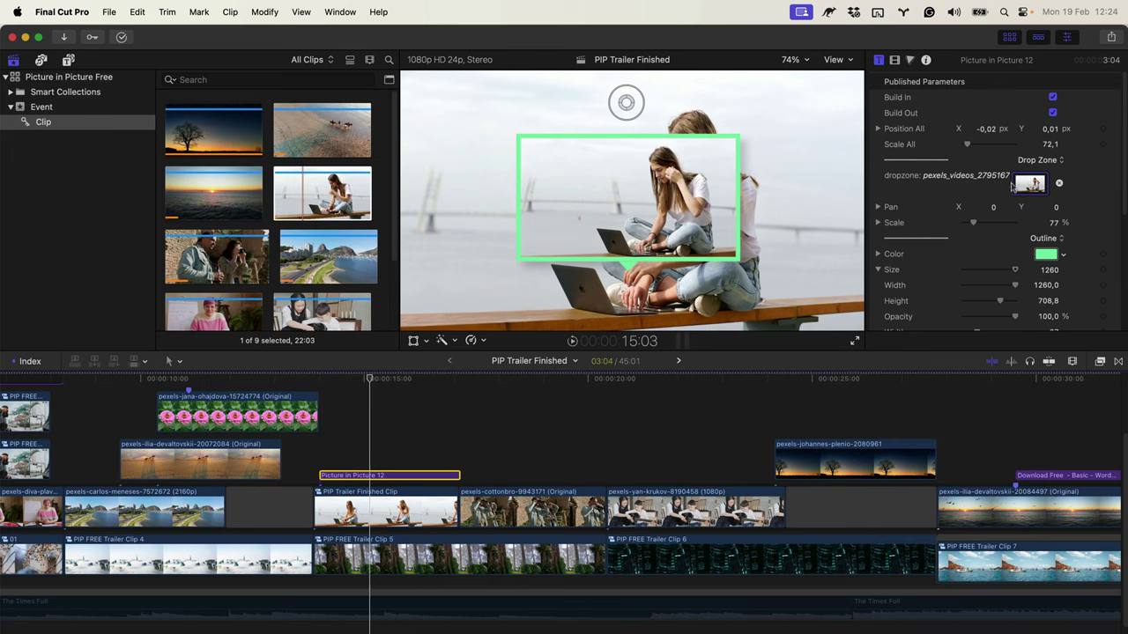
left_click(1015, 183)
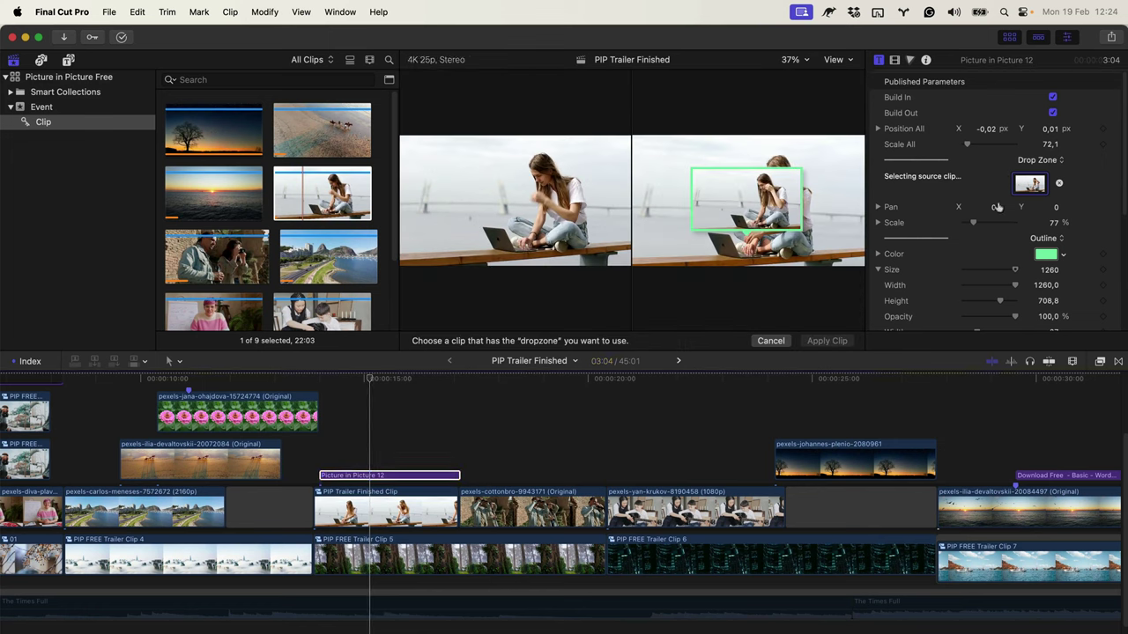
left_click(319, 508)
key("Return")
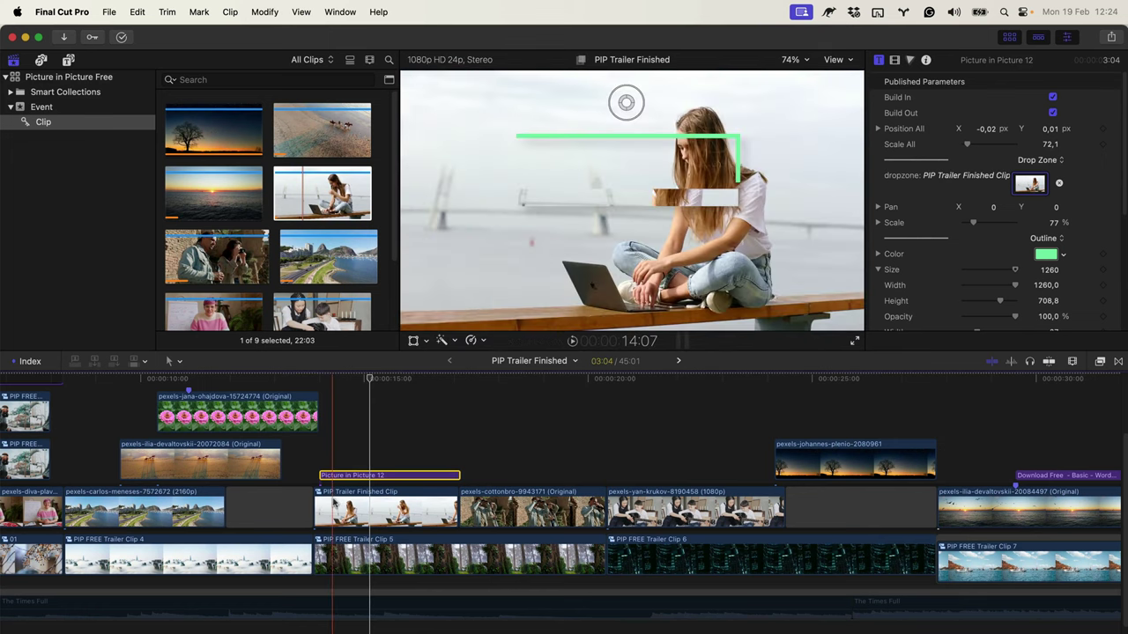
- Disable the compound clip and play back the title over the forest background
left_click(319, 504)
key("space")
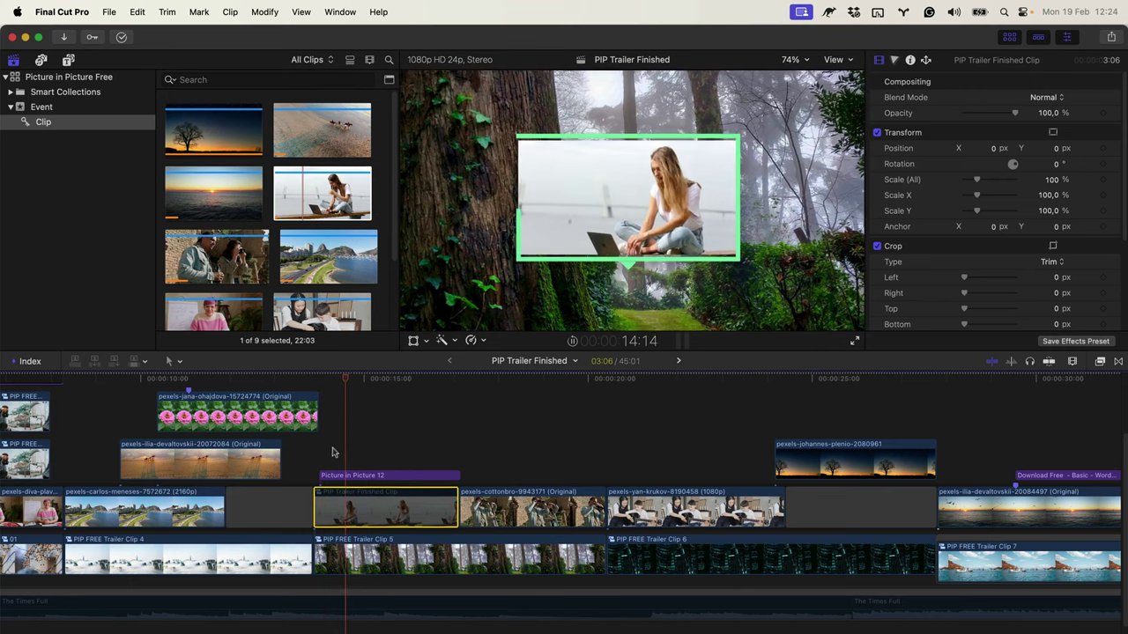
key("space")
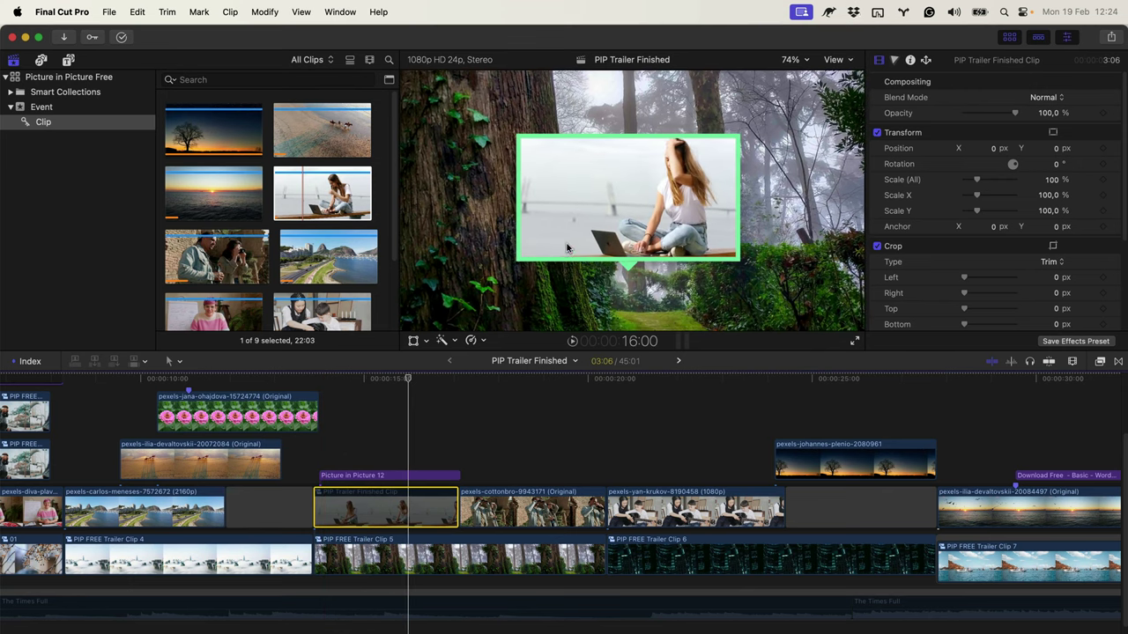
- Delete the Picture in Picture 12 title and enable the pexels_videos_2795167 clip beneath it
left_click(369, 476)
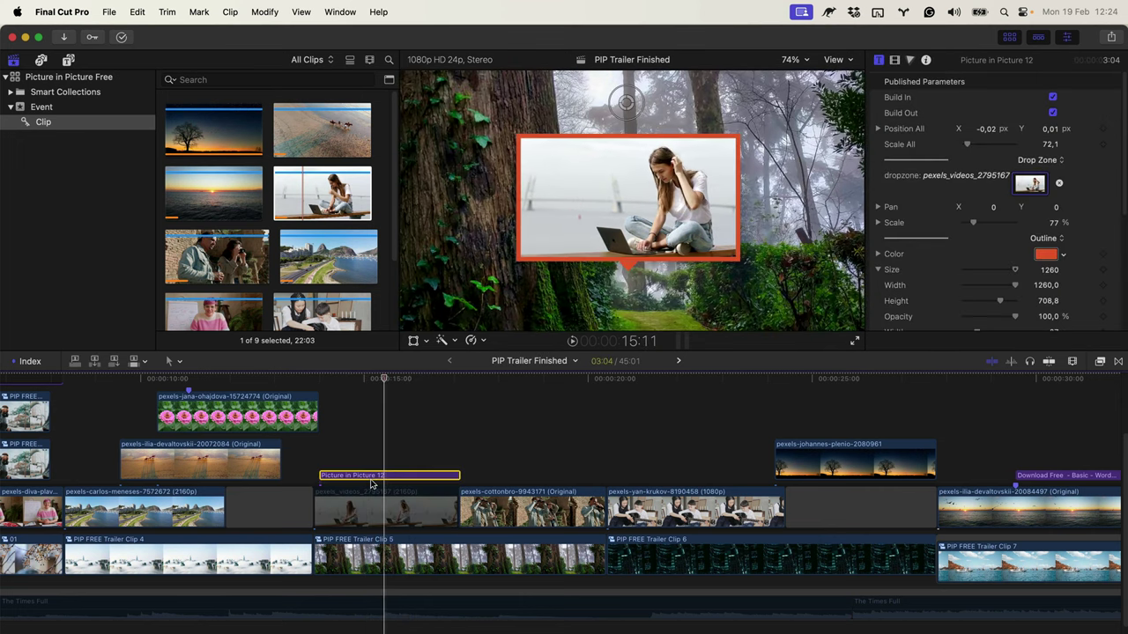
key("Delete")
left_click(366, 509)
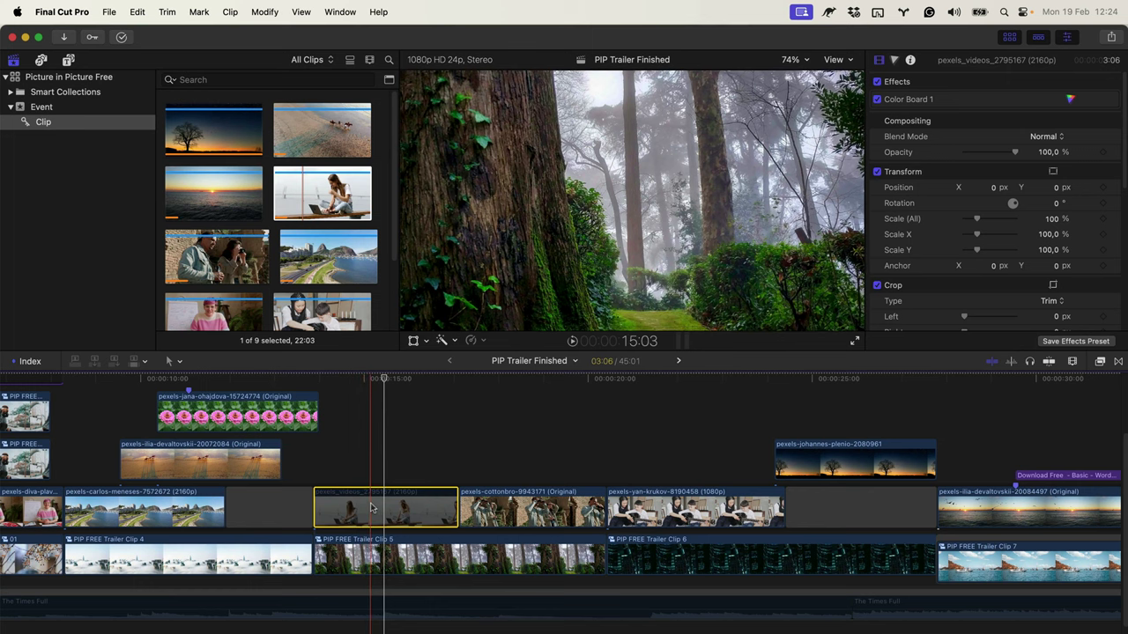
key("v")
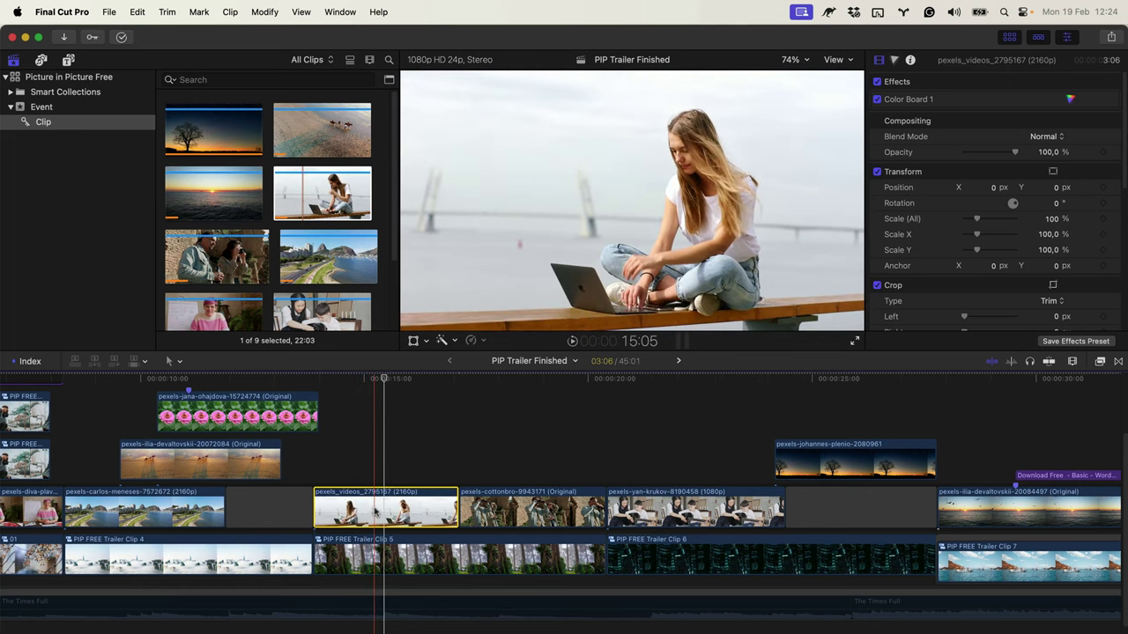
- Apply the Picture in Picture 12 effect from LenoFX Picture in Picture Free to the pexels_videos_2795167 clip
left_click(1099, 361)
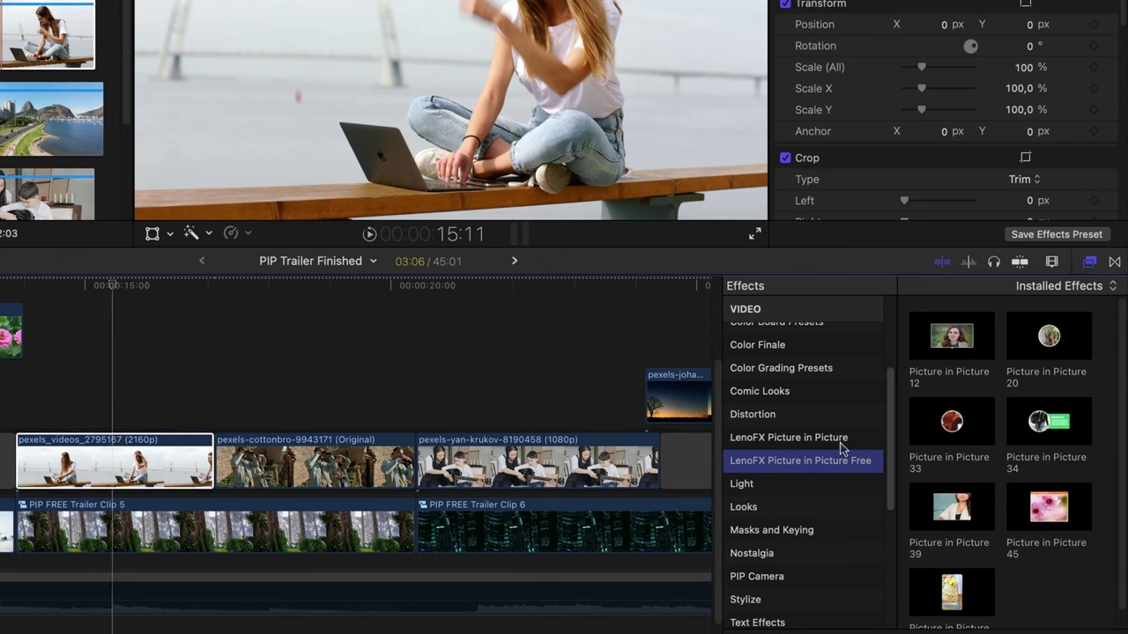
left_click_drag(951, 346, 90, 449)
key("super+z")
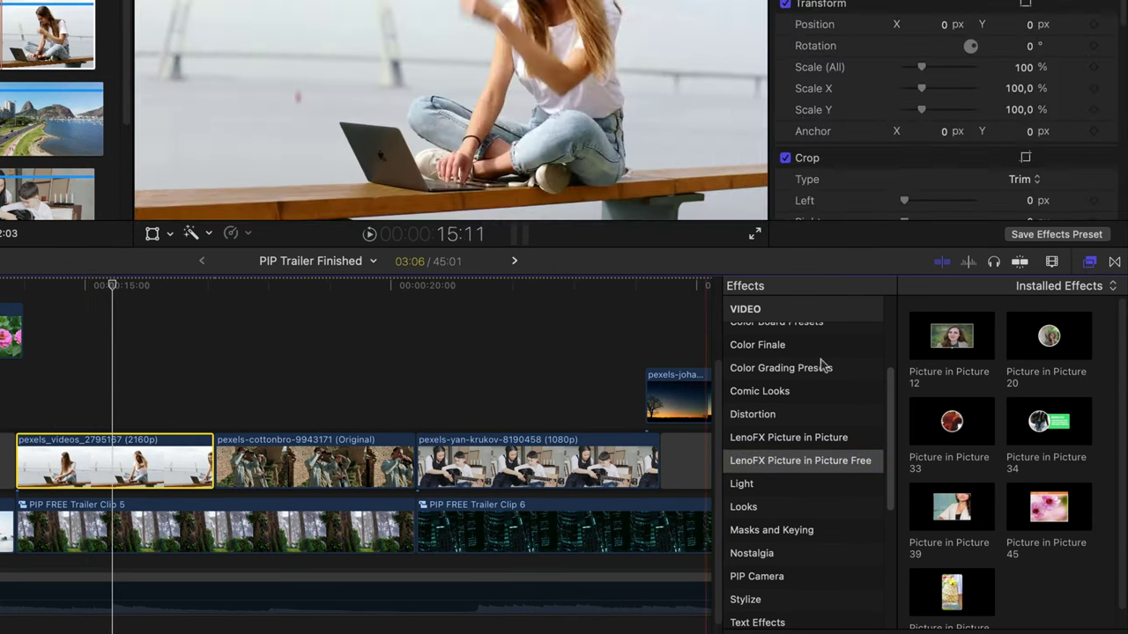
double_click(941, 344)
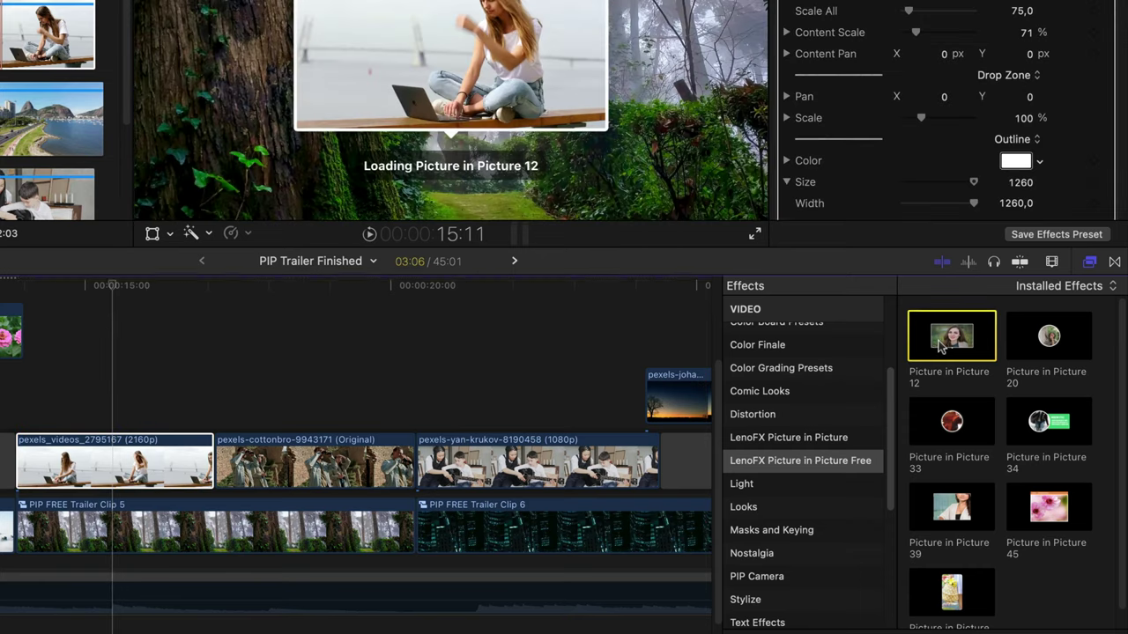
- Play back the clip from its beginning to check the Picture in Picture 12 effect's build animation and options
left_click_drag(111, 286, 23, 291)
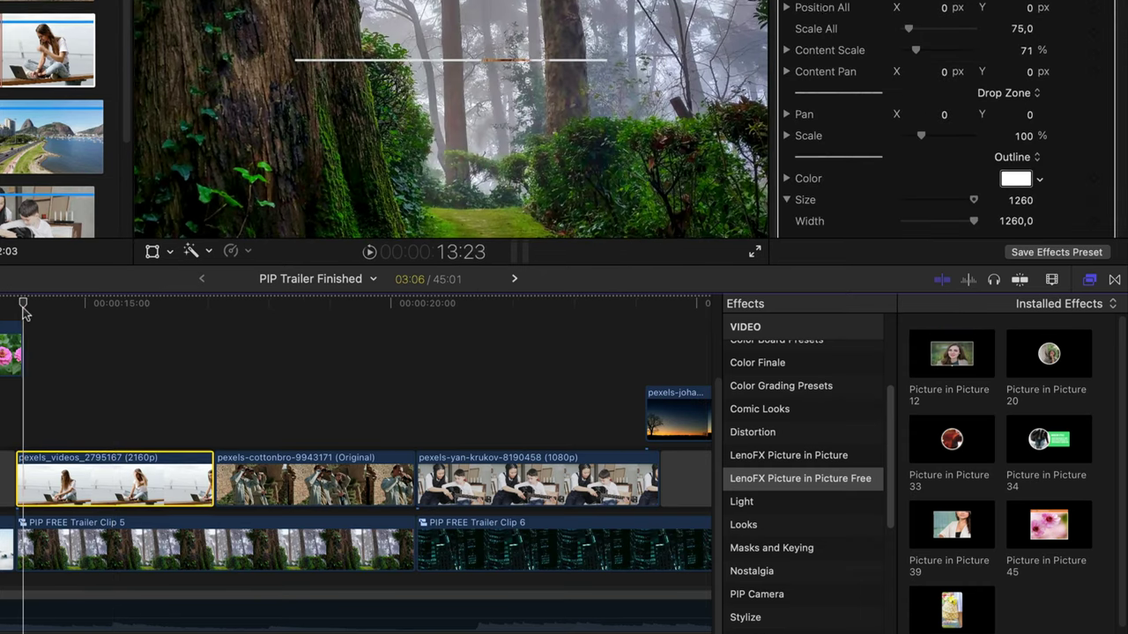
key("space")
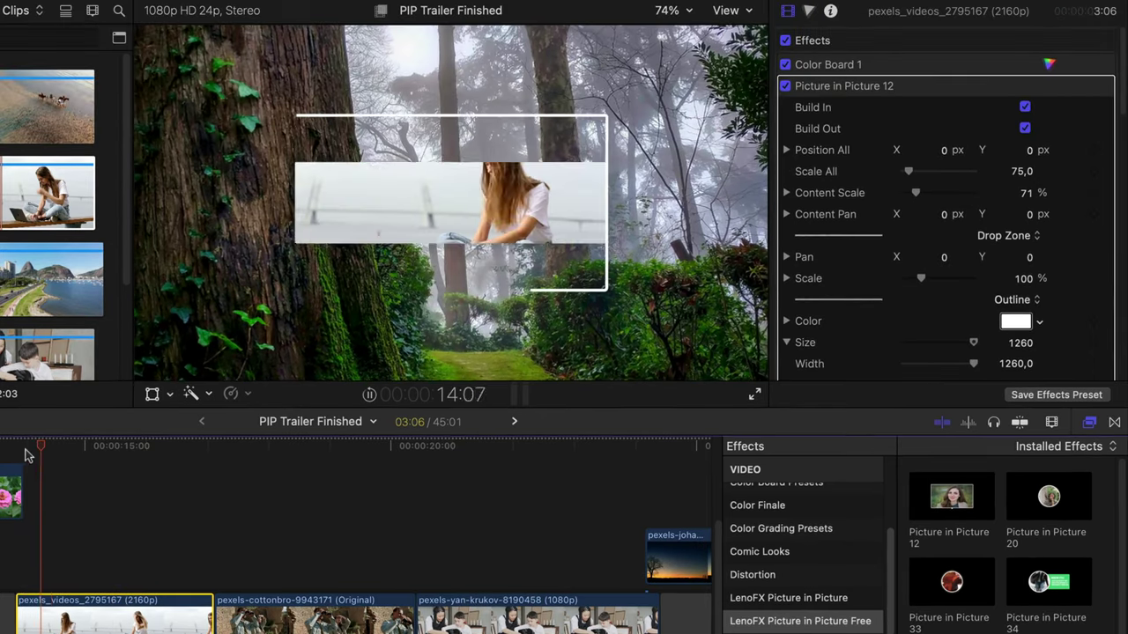
key("space")
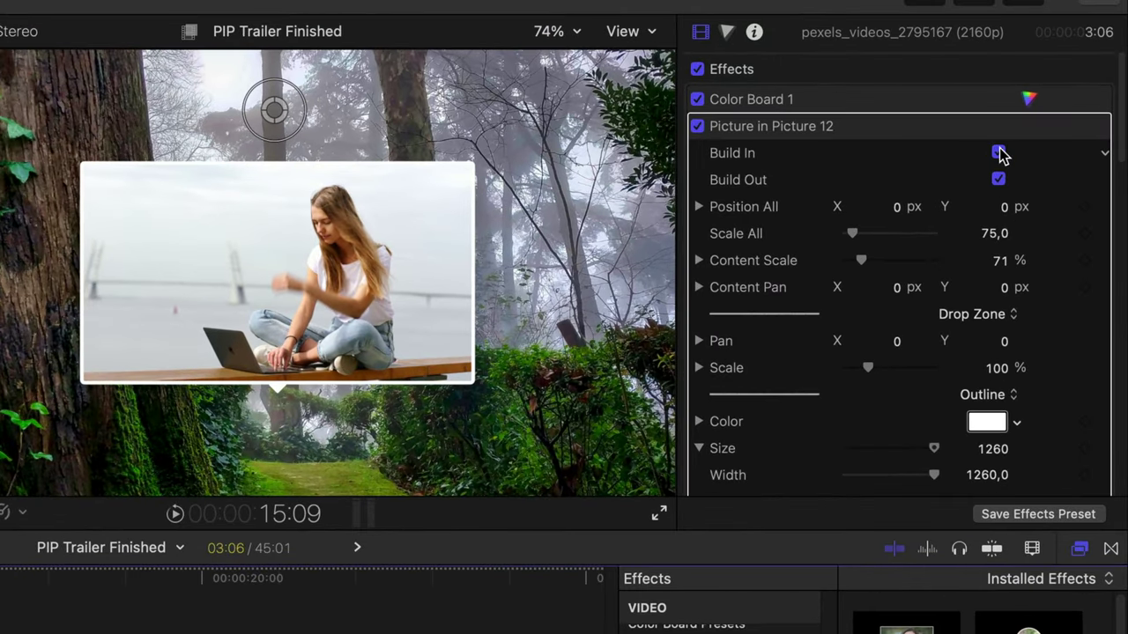
left_click(998, 152)
left_click(998, 179)
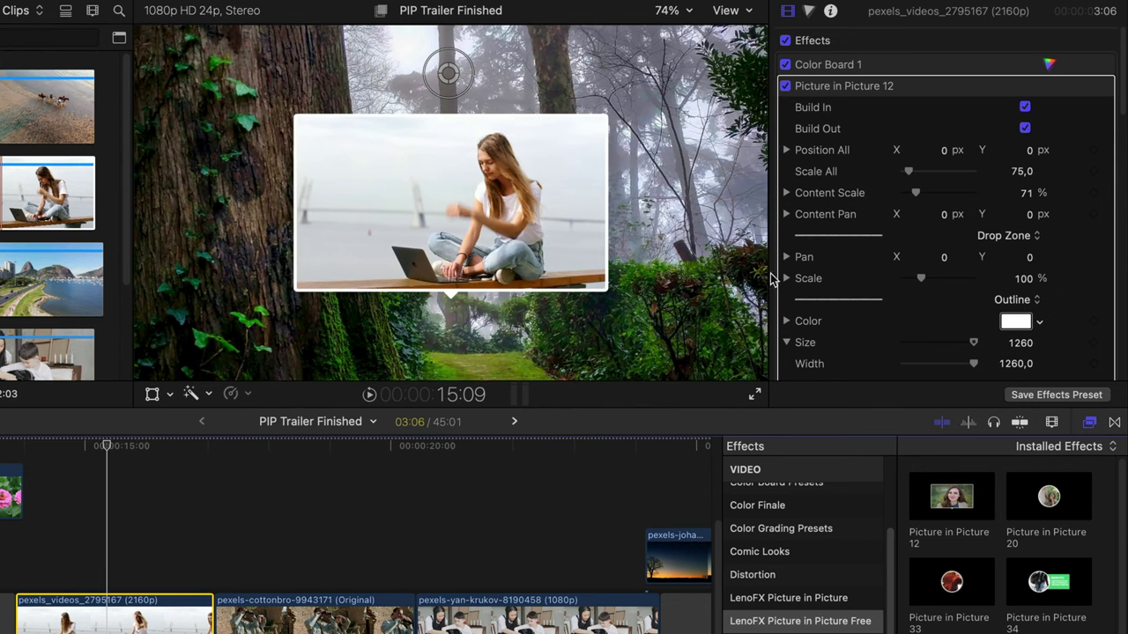
key("space")
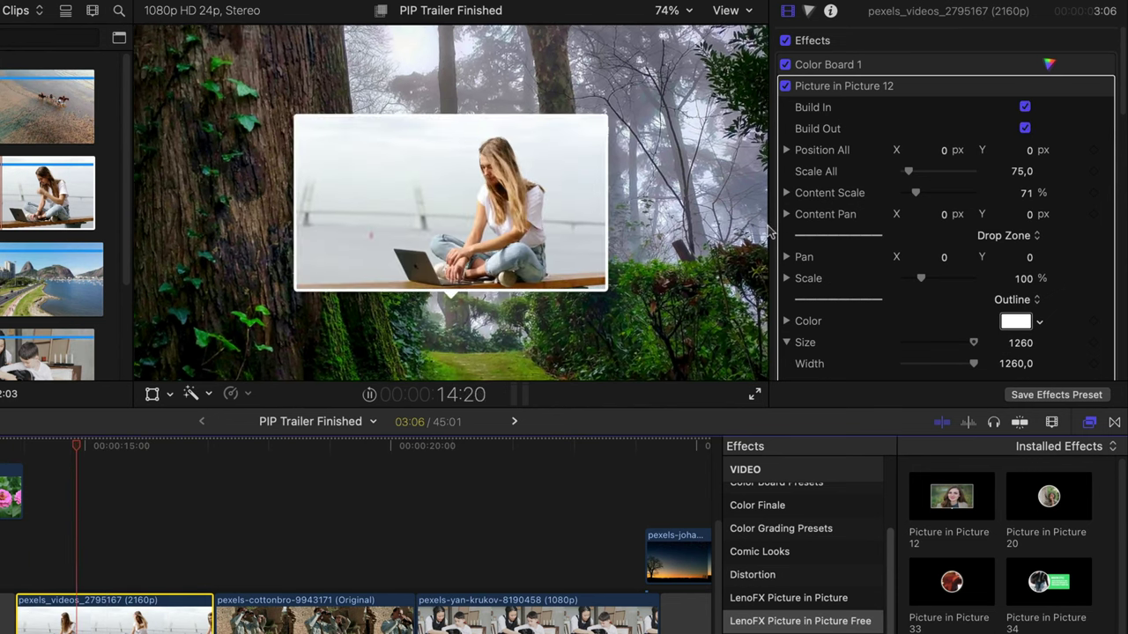
key("space")
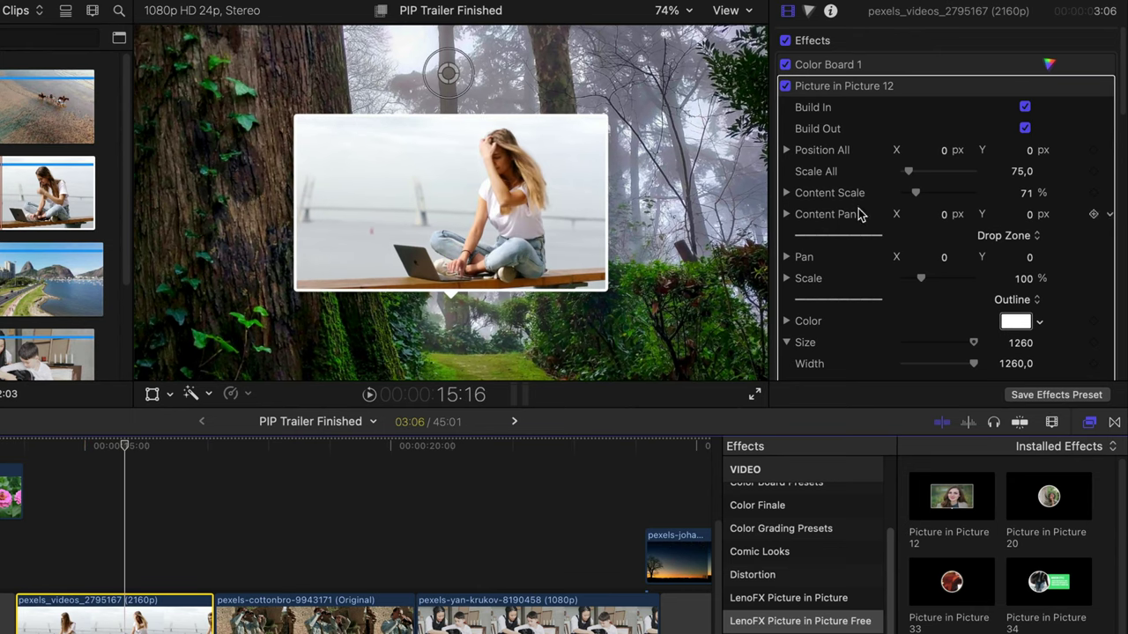
- Try repositioning the picture and adjusting its framing with the effect's on-screen controls, and undo the trial
left_click_drag(916, 198, 946, 216)
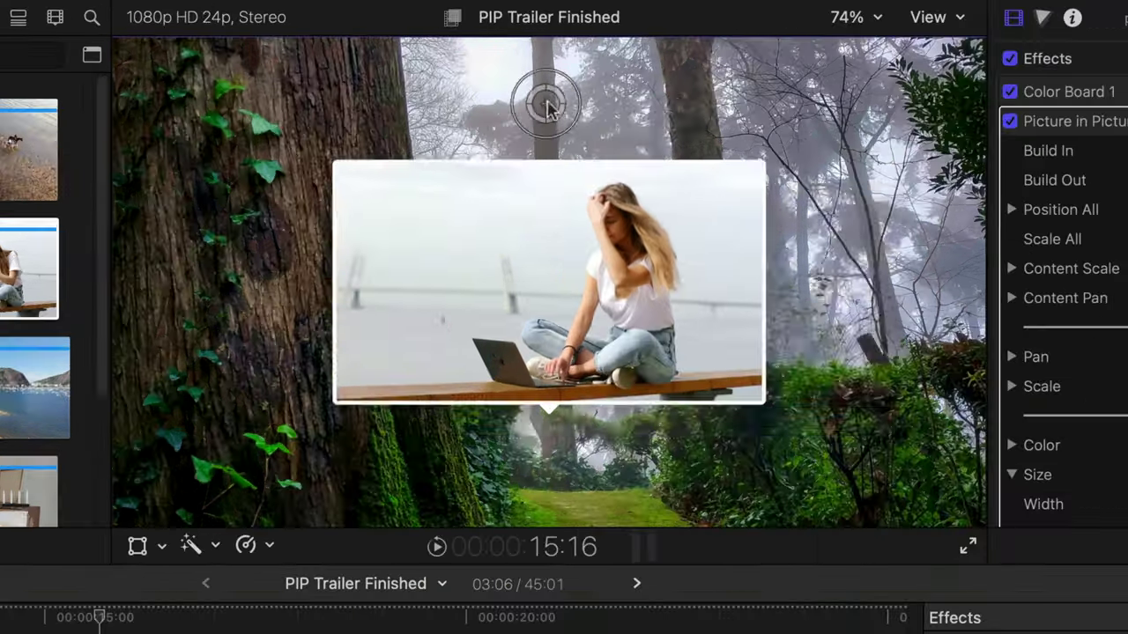
left_click_drag(448, 73, 577, 126)
mouse_move(738, 180)
left_mouse_down()
mouse_move(767, 185)
mouse_move(725, 180)
mouse_move(721, 192)
left_mouse_up()
key("super+z")
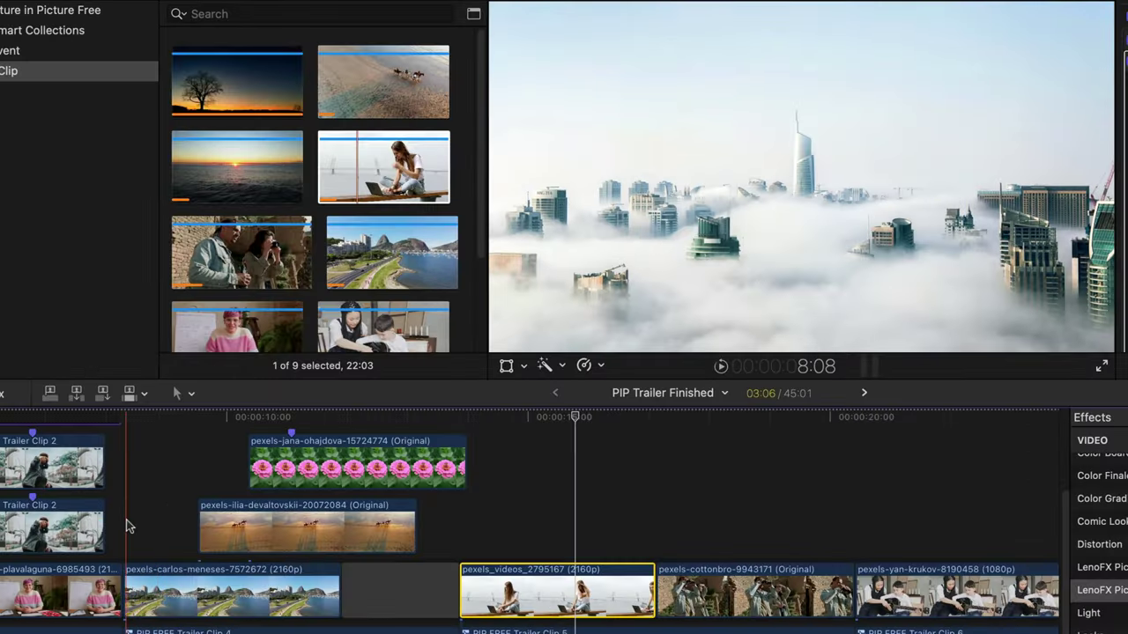
- Remove the Picture in Picture 46 effect from the bay landscape, beach riders and pink flower clips, keeping their color correction
key("space")
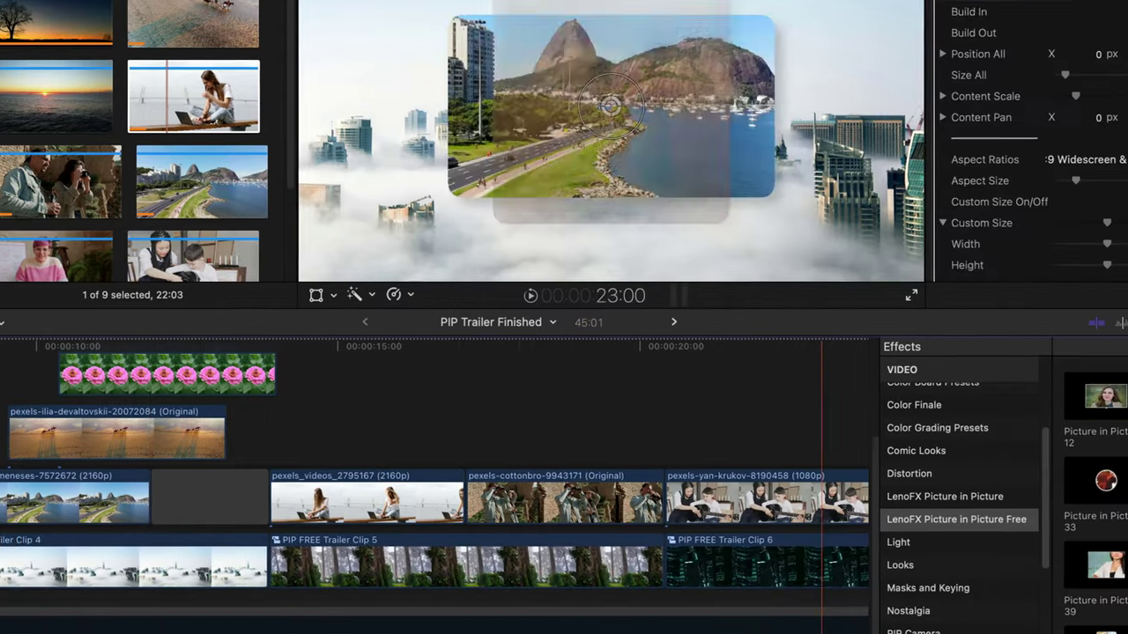
scroll(913, 585, "down", 1)
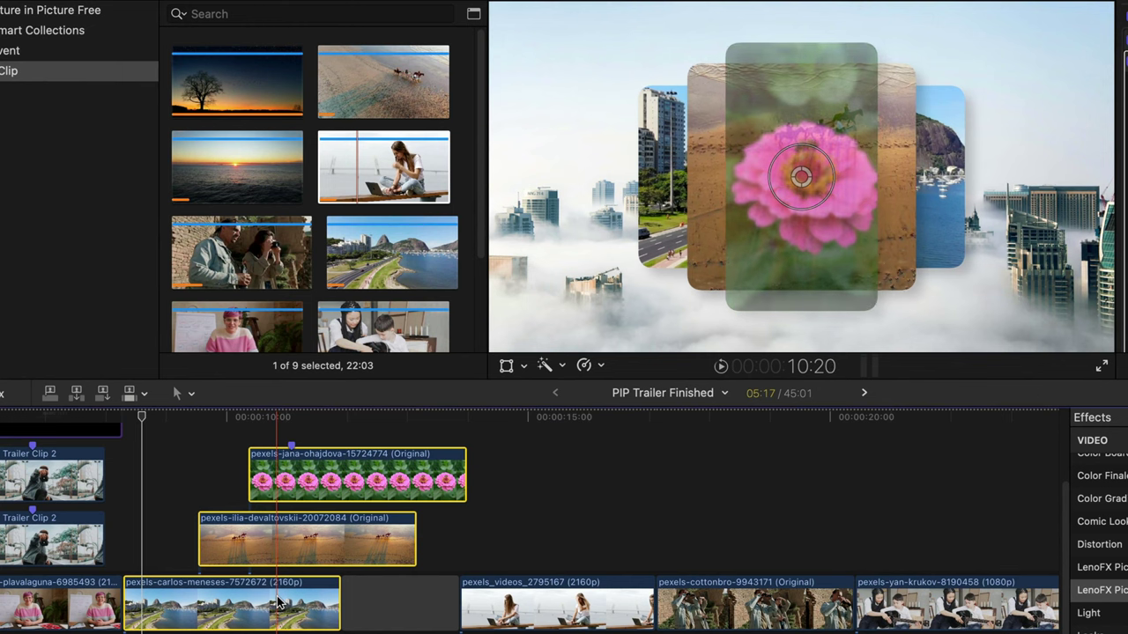
key("super+shift+x")
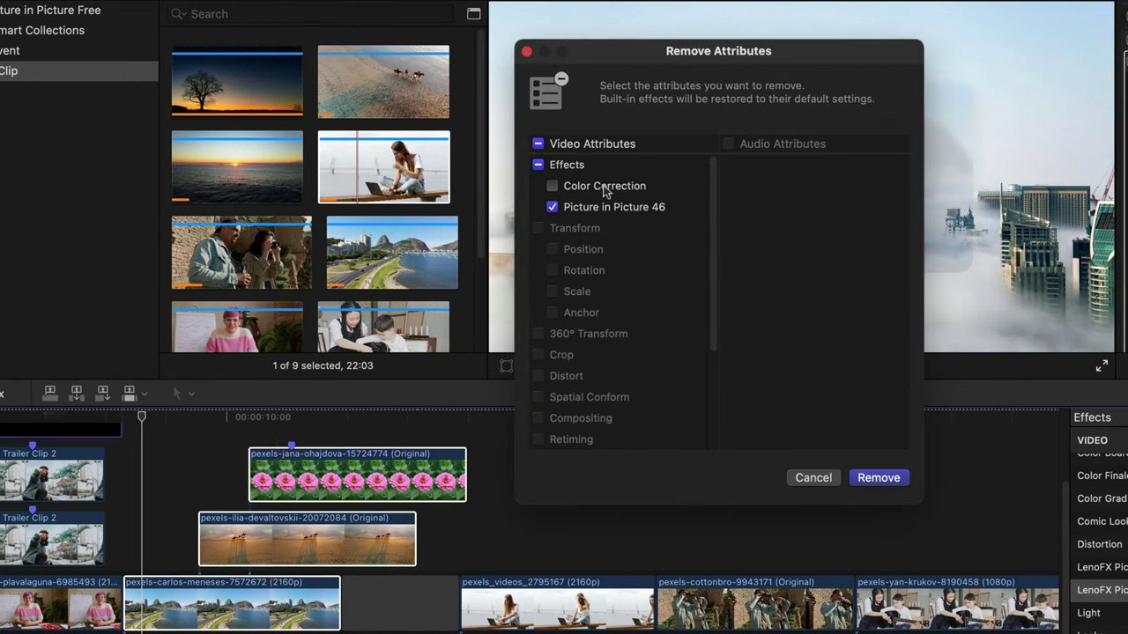
left_click(876, 477)
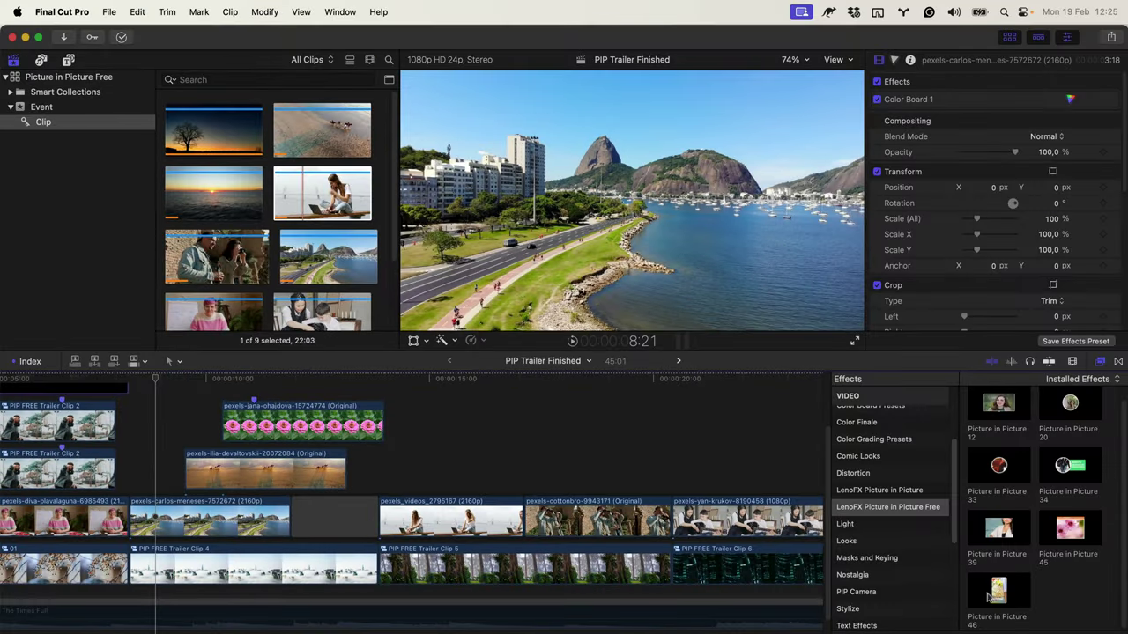
- Apply the Picture in Picture 46 effect to the bay landscape clip and set its Content Scale to 79%
left_click_drag(989, 598, 185, 510)
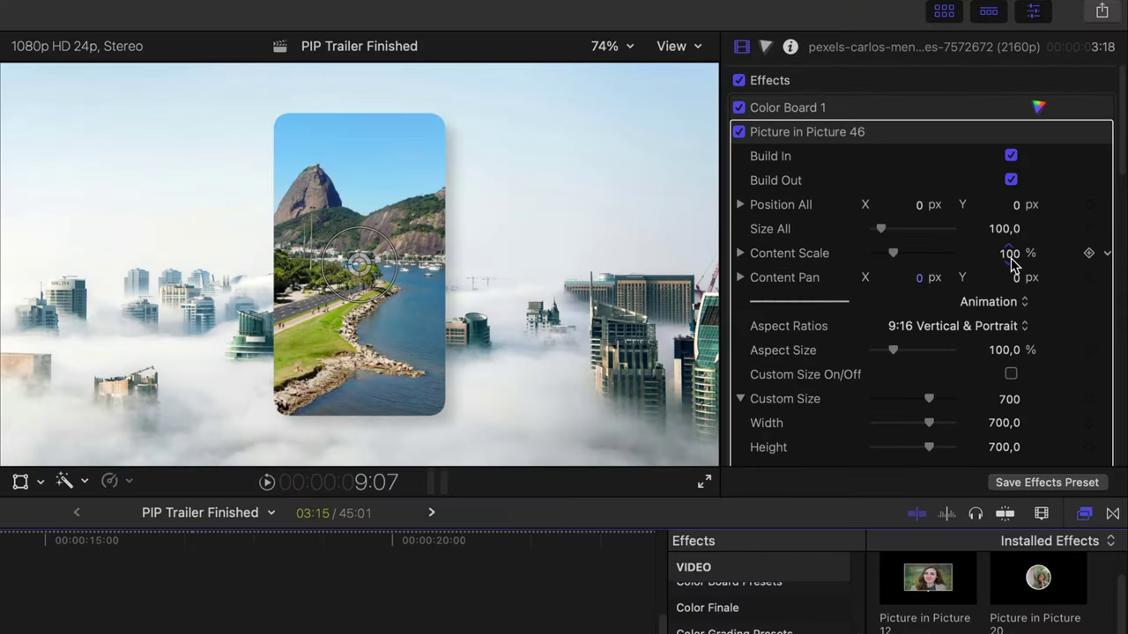
left_click_drag(1011, 262, 994, 262)
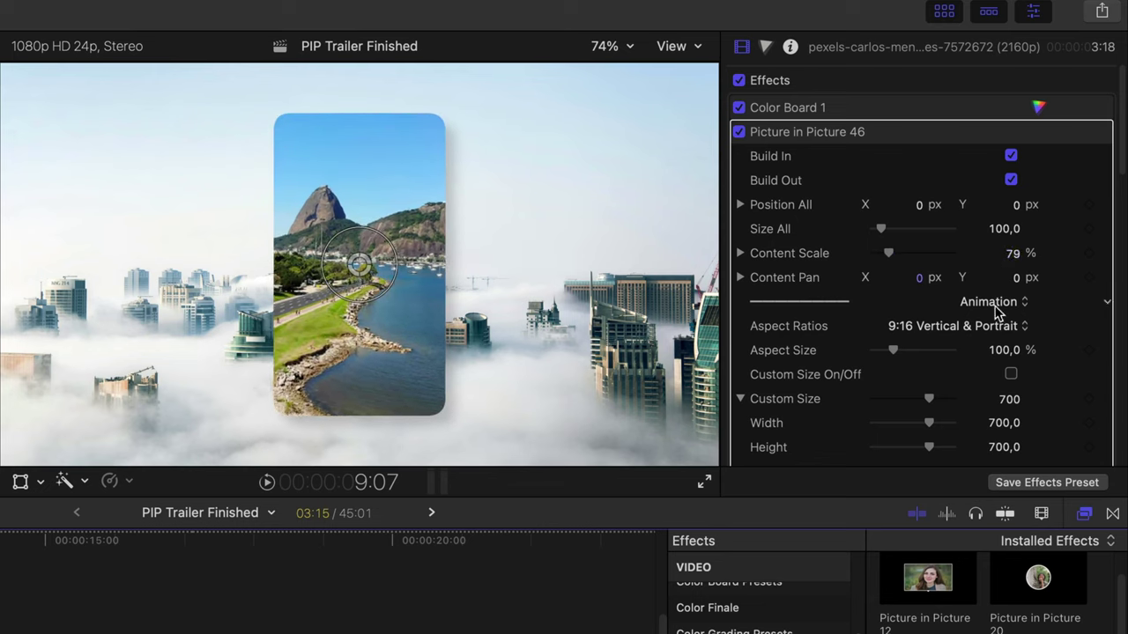
- Try the effect's 1:1 Square and 4:3 Classic TV aspect ratios, and settle on 16:9 Widescreen & Landscape
scroll(945, 314, "down", 2)
left_click(931, 273)
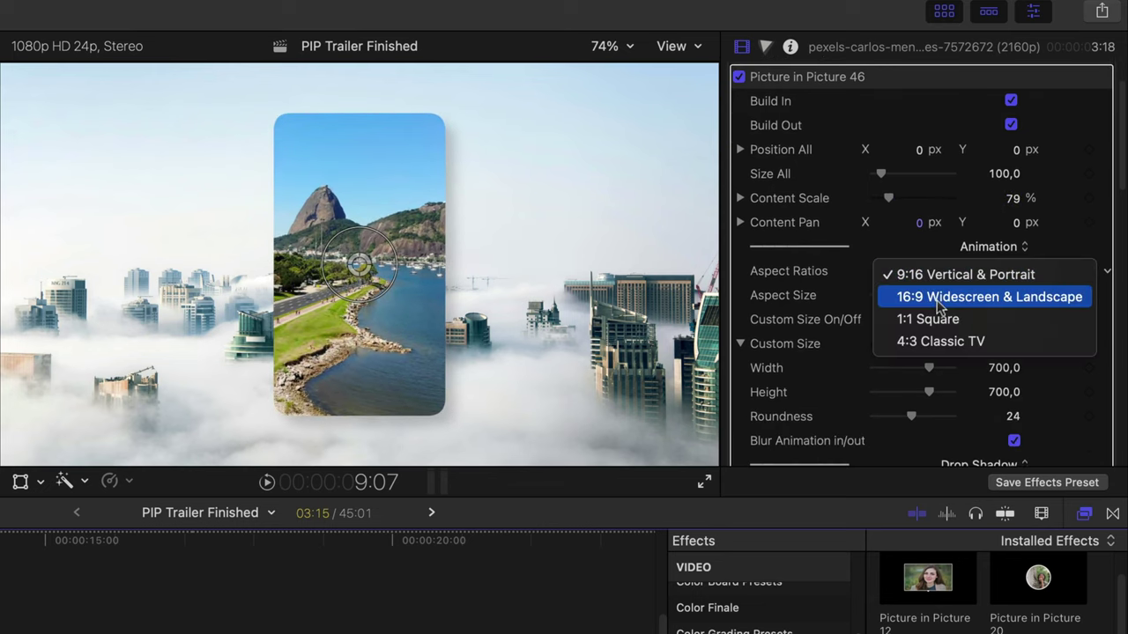
left_click(939, 300)
left_click(939, 274)
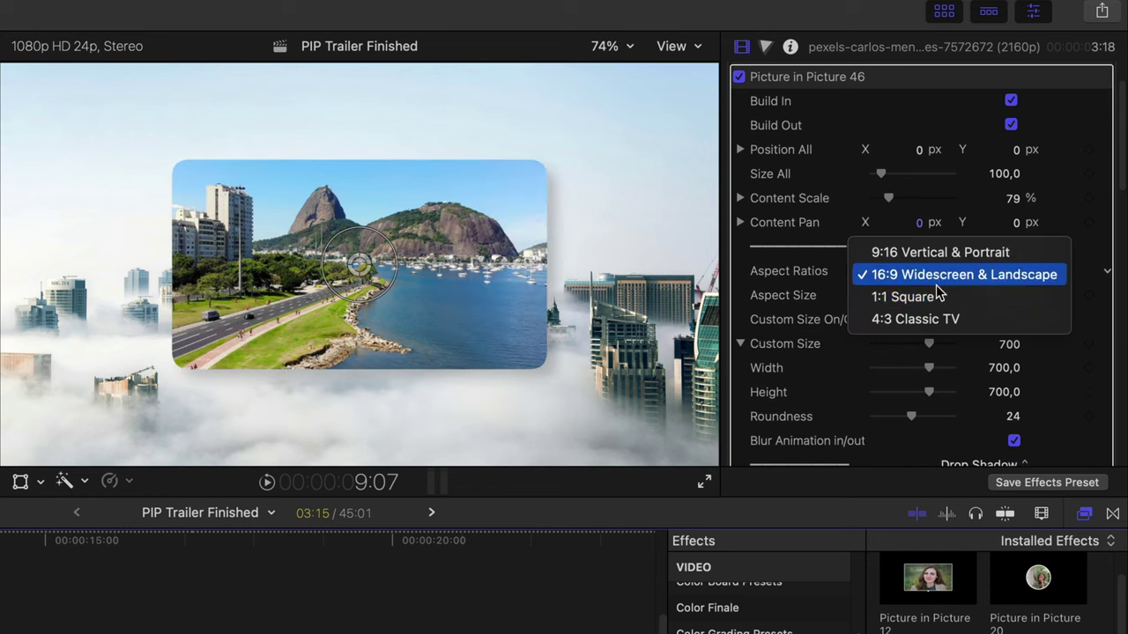
left_click(939, 294)
left_click(964, 274)
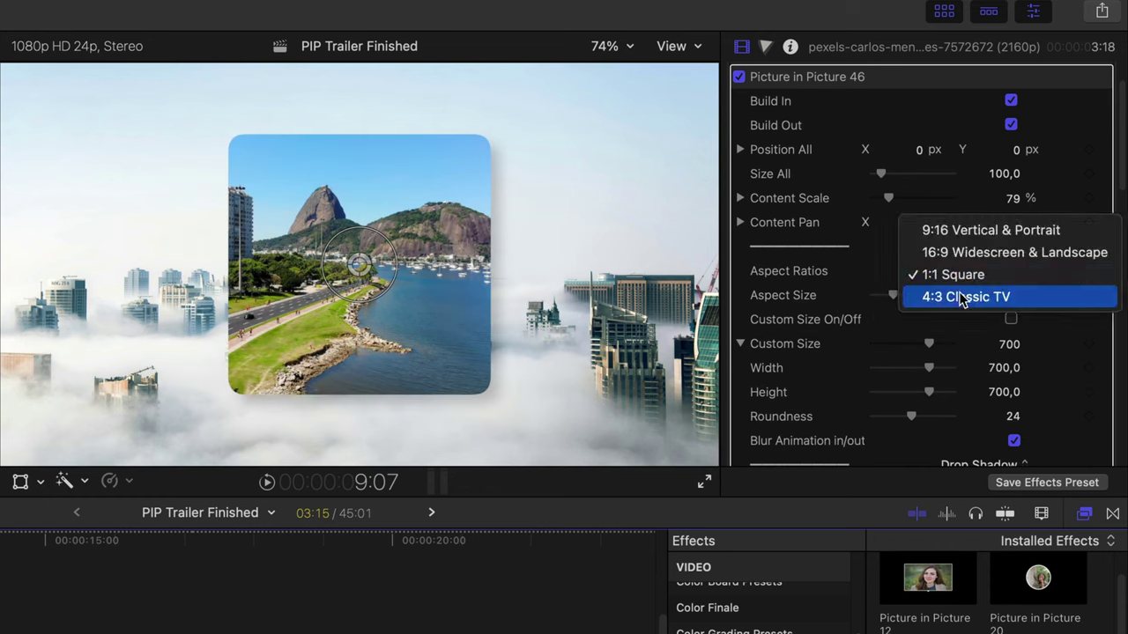
left_click(960, 297)
left_click(963, 278)
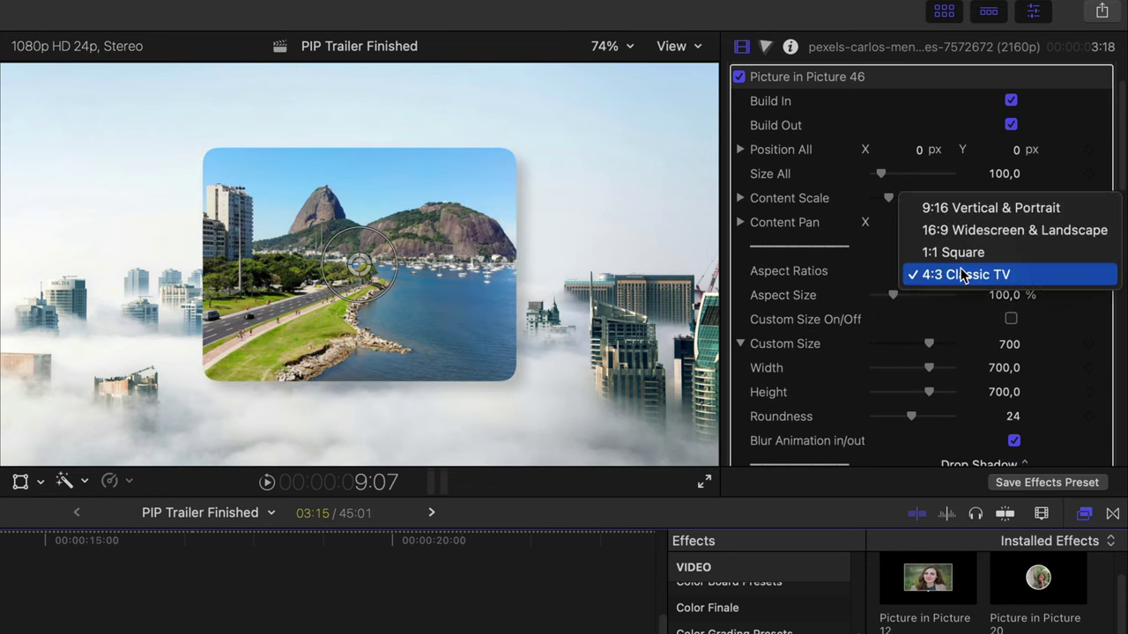
left_click(960, 230)
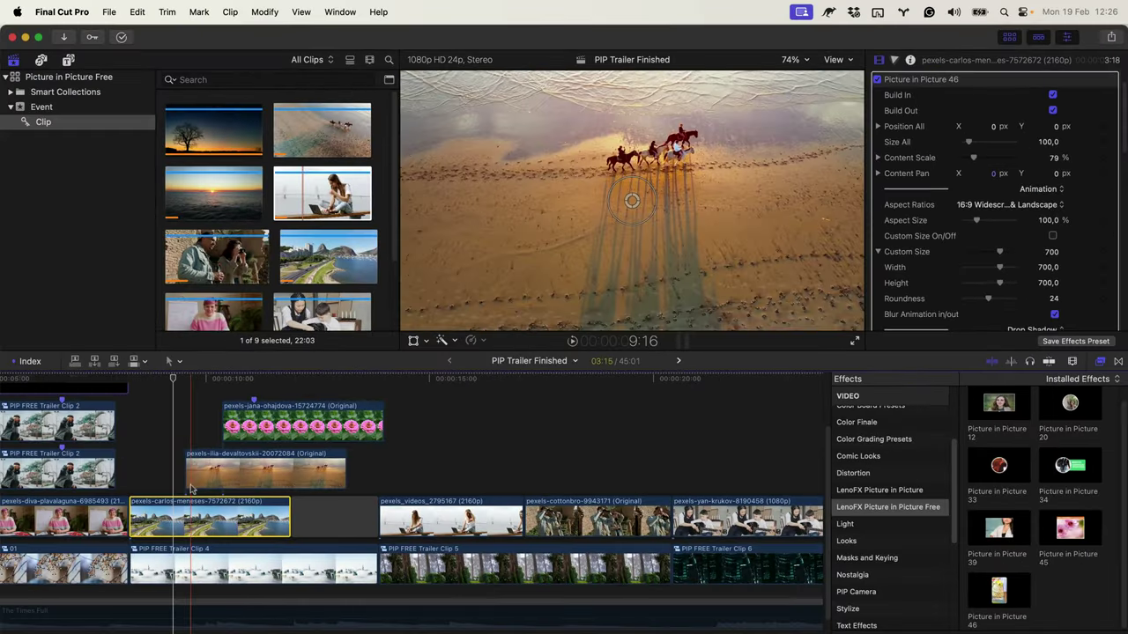
- Copy the bay landscape clip's attributes and paste only Picture in Picture 46 onto the beach riders and pink flower clips
left_click(169, 470)
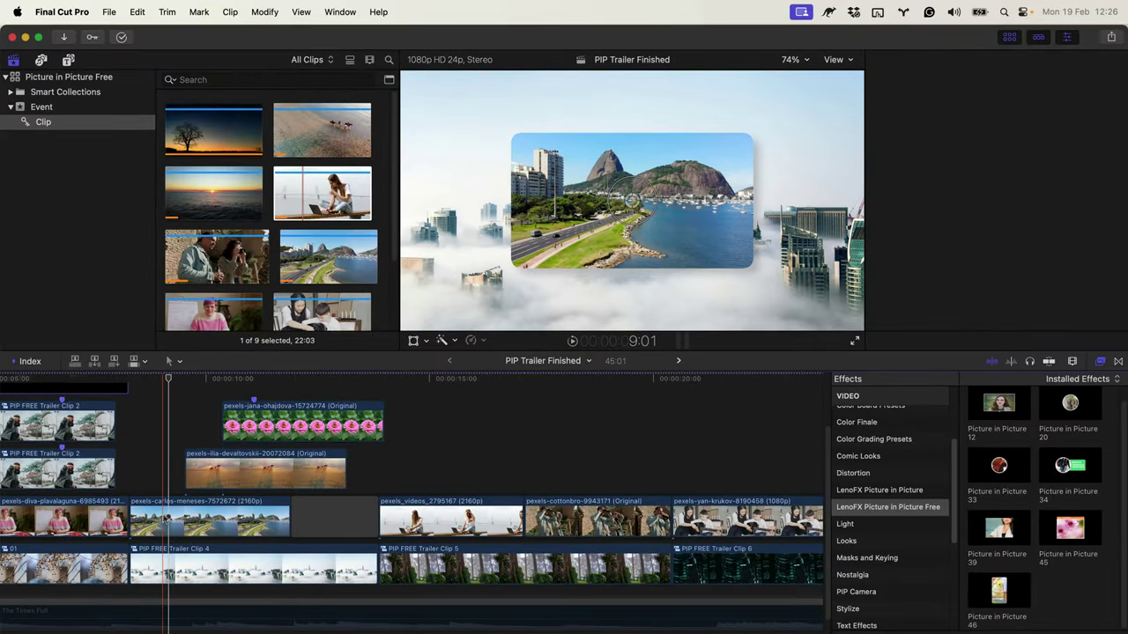
left_click(168, 518)
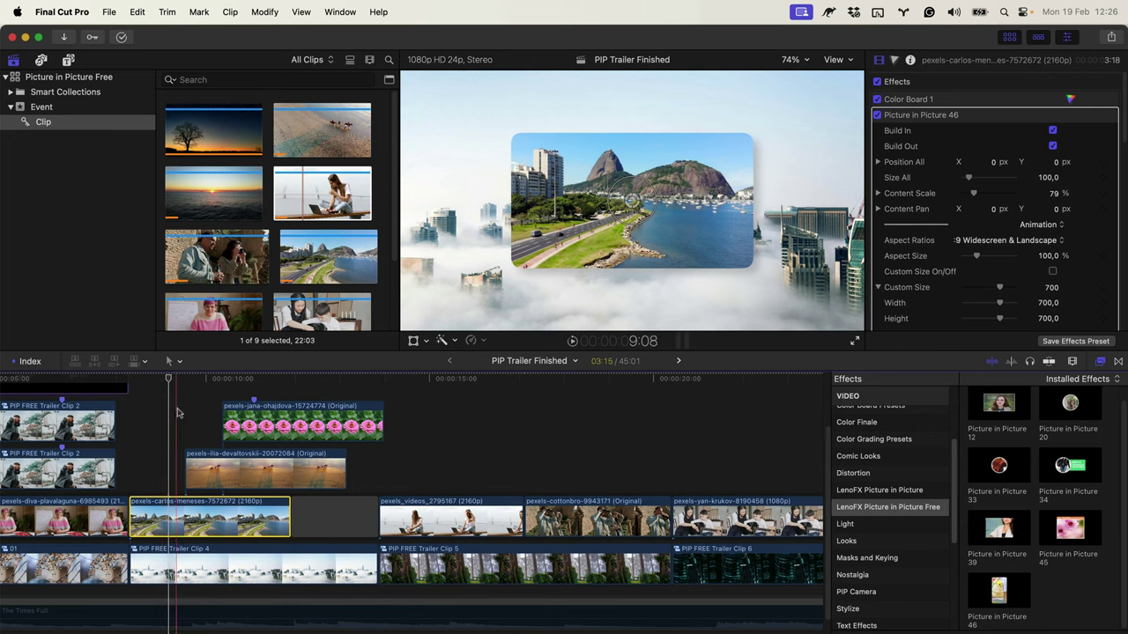
left_click_drag(178, 409, 268, 467)
key("super+shift+v")
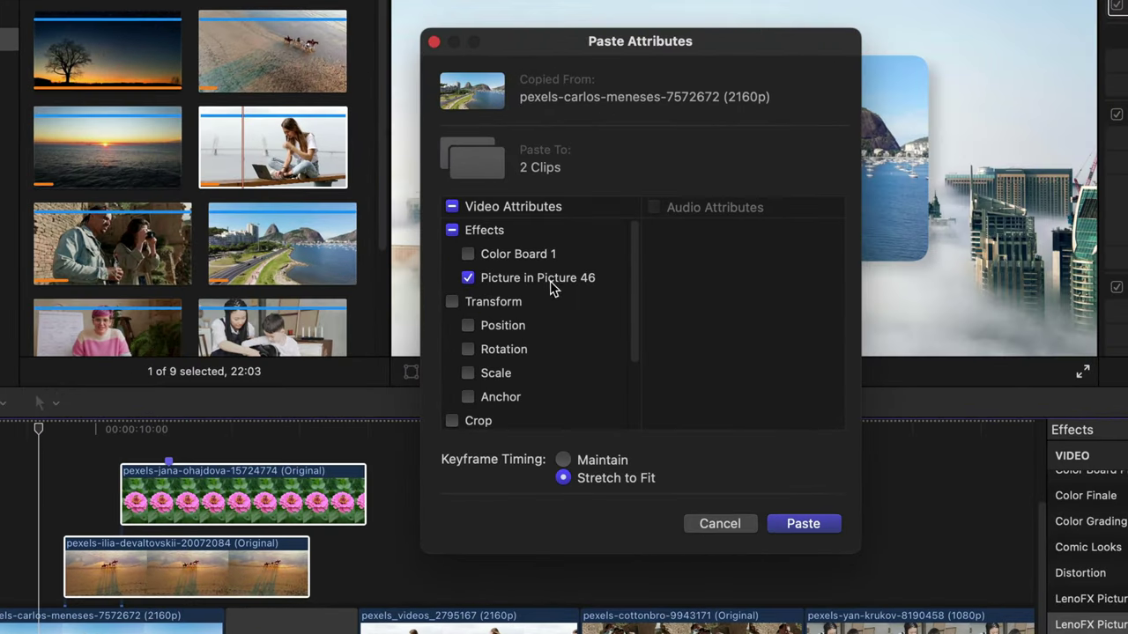
left_click(798, 525)
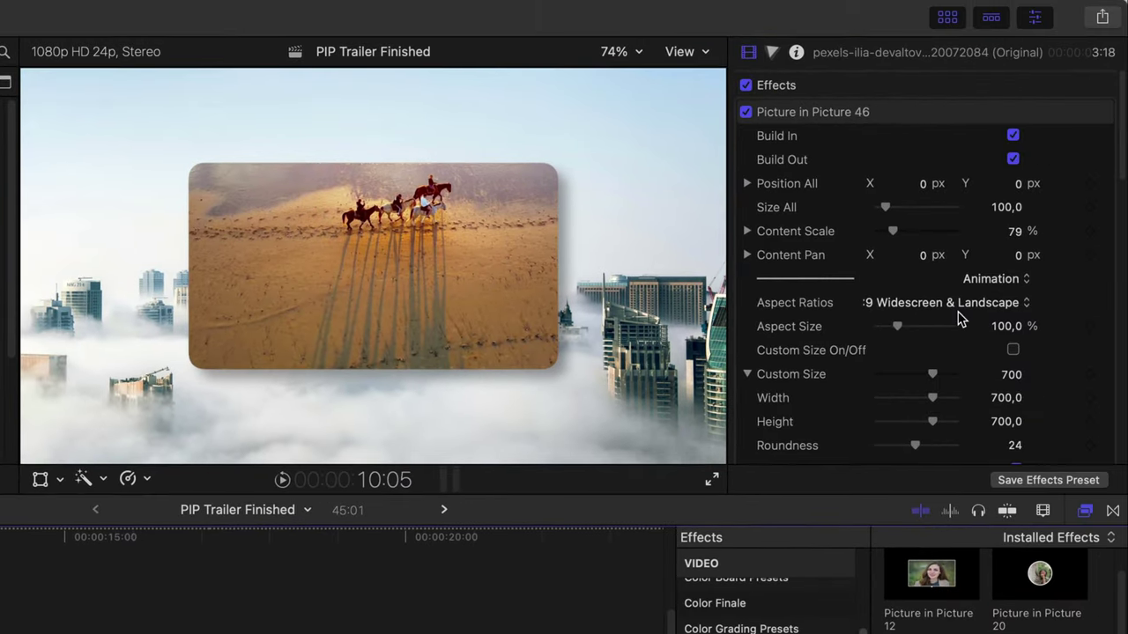
- Set the effect's aspect ratio to 1:1 Square on the beach riders clip and 9:16 Vertical & Portrait on the pink flower clip
left_click(973, 307)
left_click(970, 325)
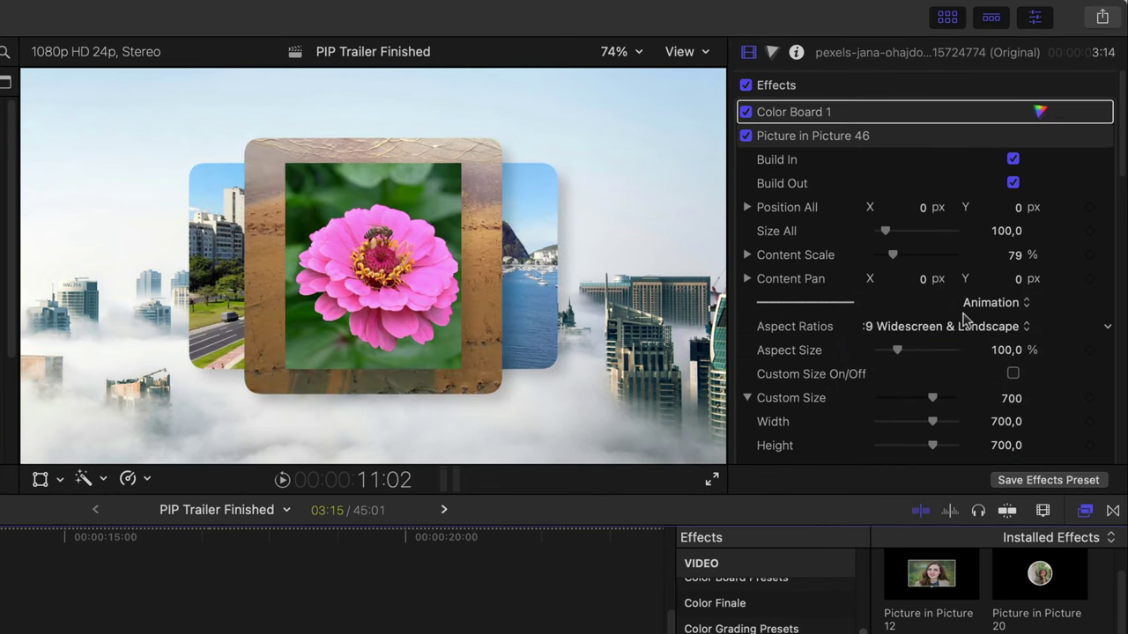
left_click(964, 319)
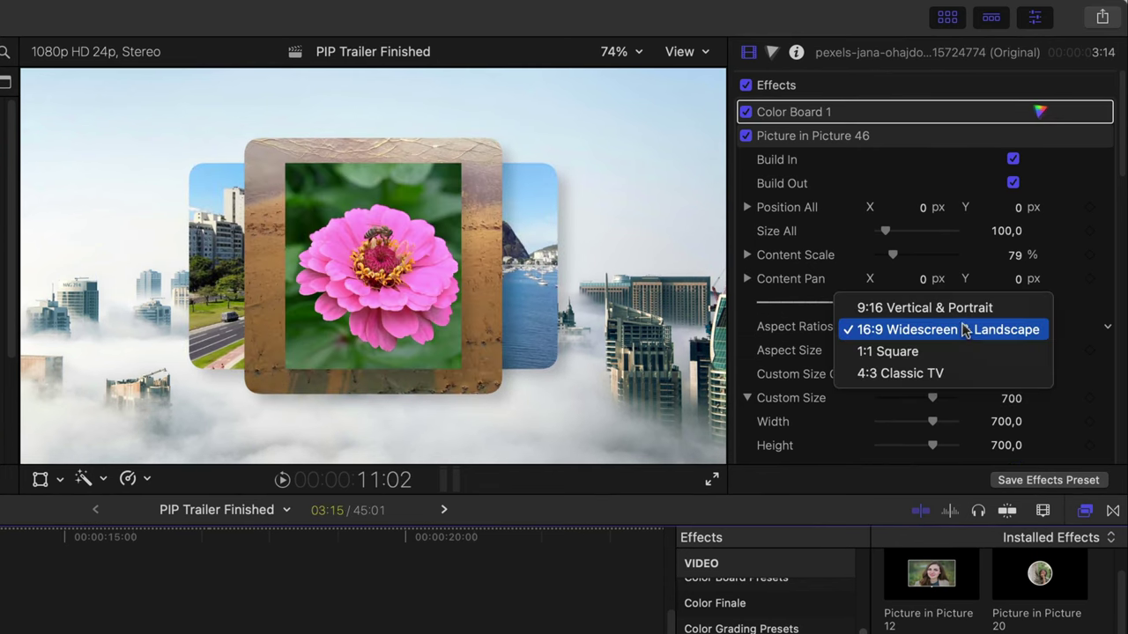
left_click(958, 310)
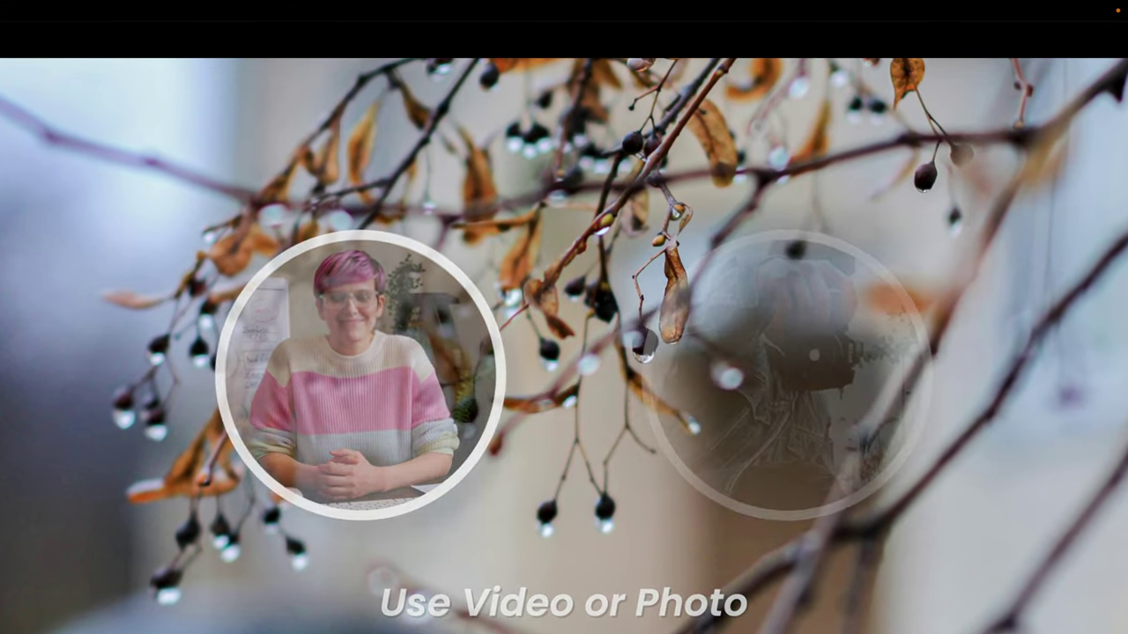
- Place the crouching photographer photo on the timeline above PIP FREE Trailer Clip 2 and trim it to that clip's length
key("Escape")
left_click(328, 212)
left_click_drag(329, 220, 65, 474)
left_click_drag(661, 494, 236, 507)
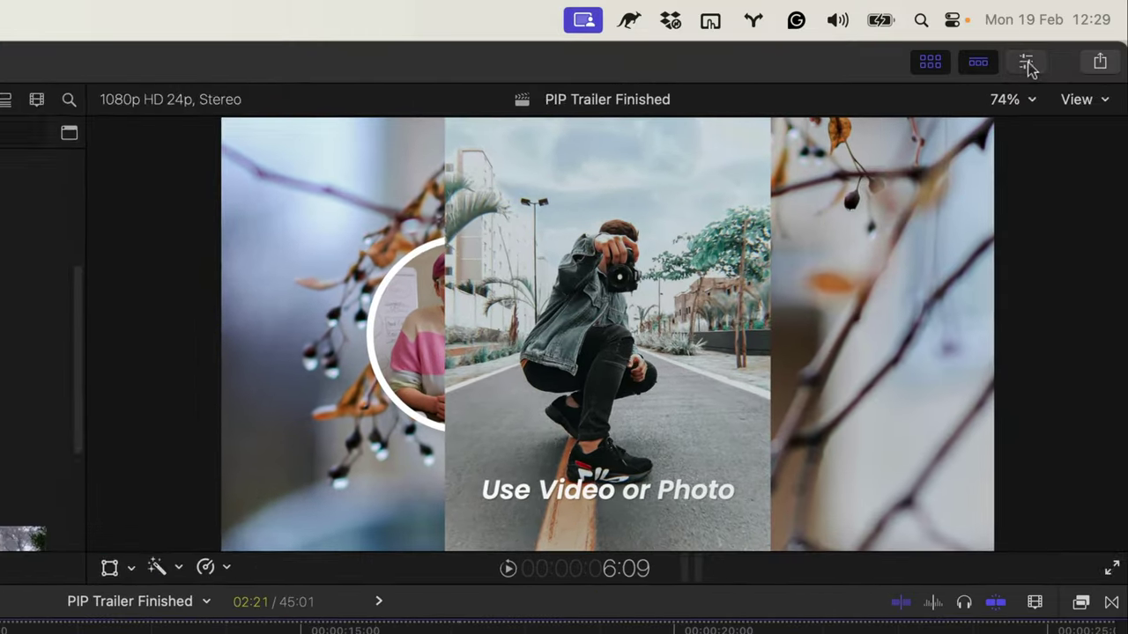
- Set the photographer photo's Spatial Conform type to Fill and shift the photo downward in the frame
left_click(1026, 61)
scroll(951, 429, "down", 5)
left_click(1012, 411)
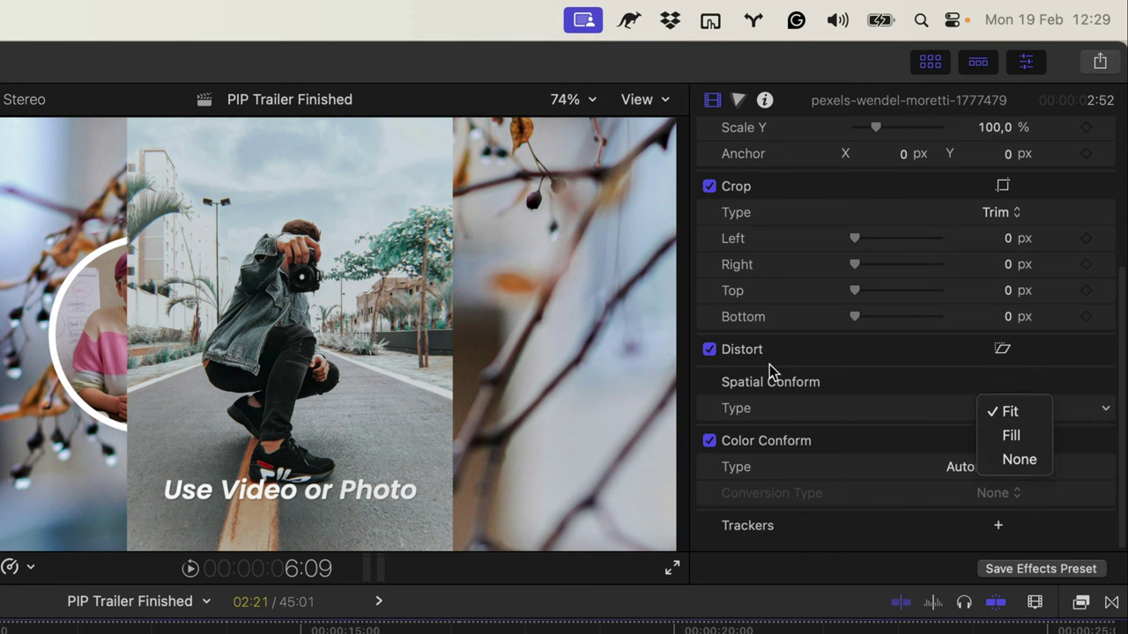
left_click(812, 392)
left_click(1012, 410)
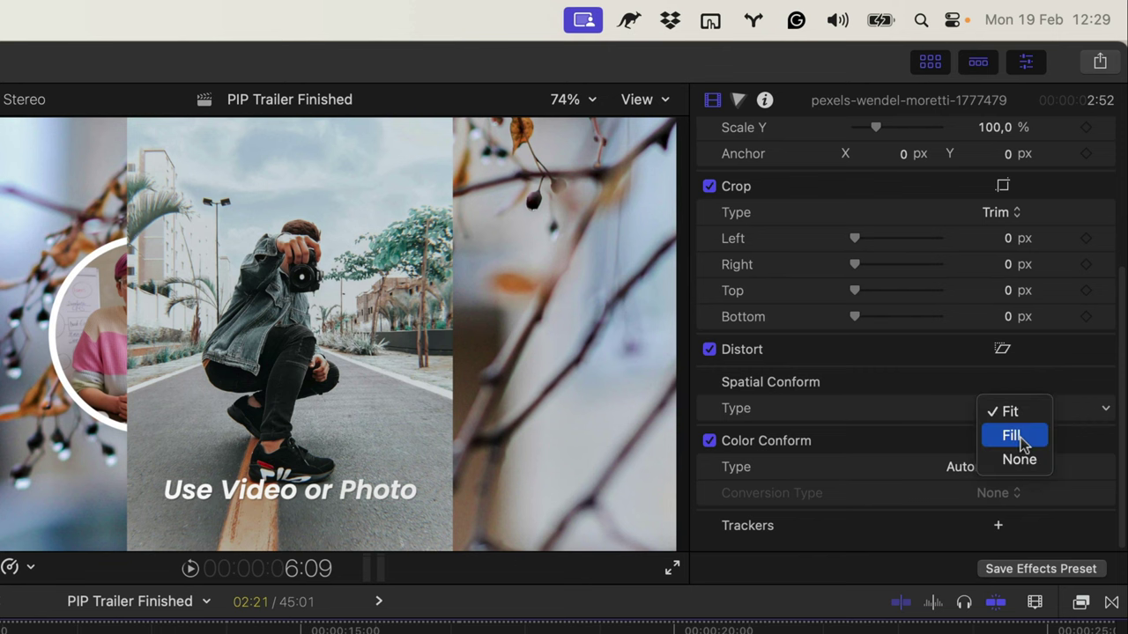
left_click(1018, 436)
scroll(969, 302, "up", 5)
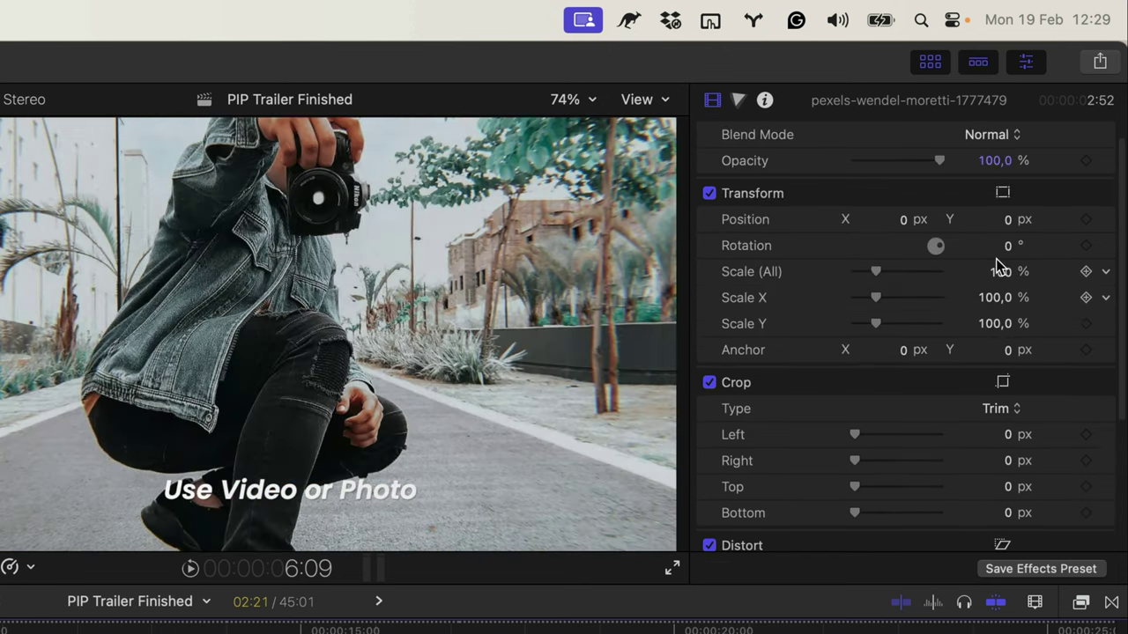
left_click_drag(1009, 224, 916, 224)
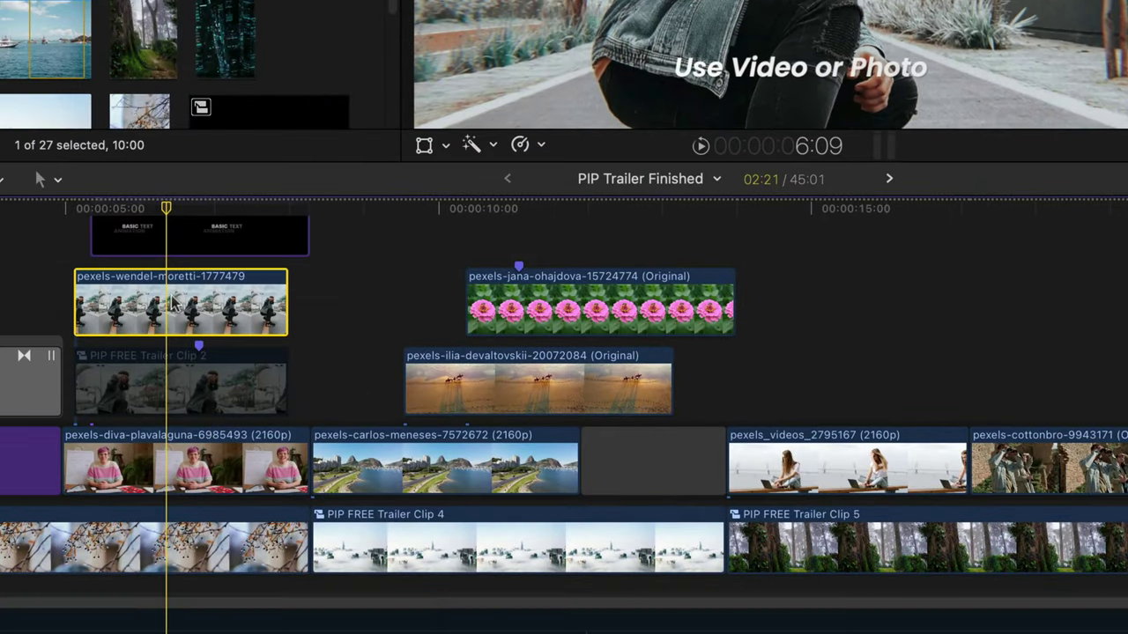
- Convert the photographer photo into a compound clip in the current event, keeping the suggested name
right_click(180, 296)
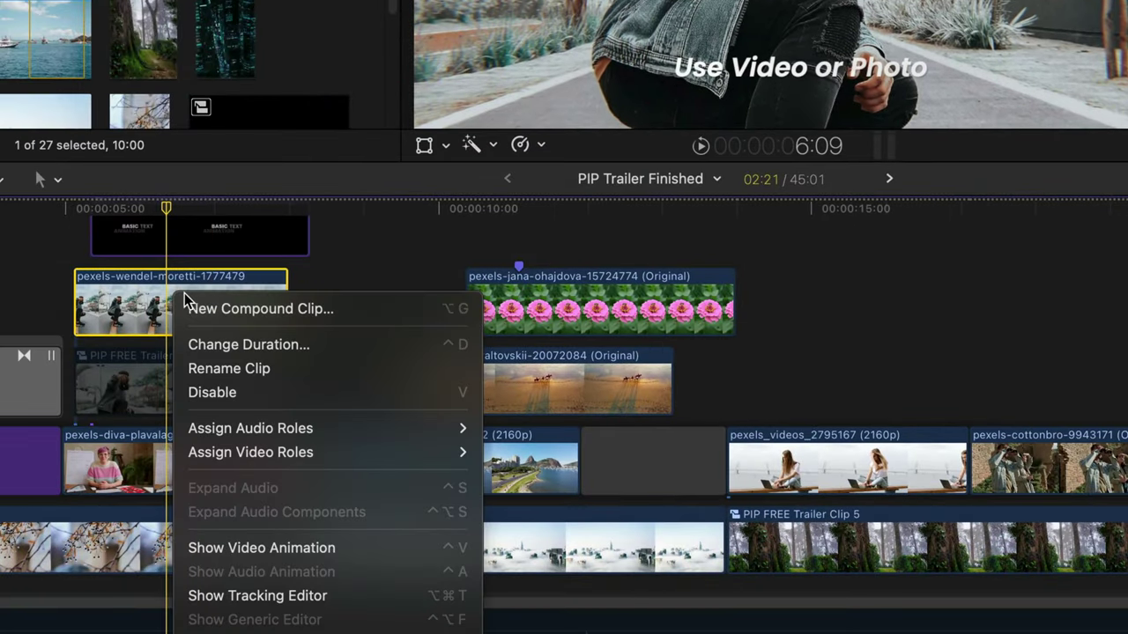
left_click(205, 310)
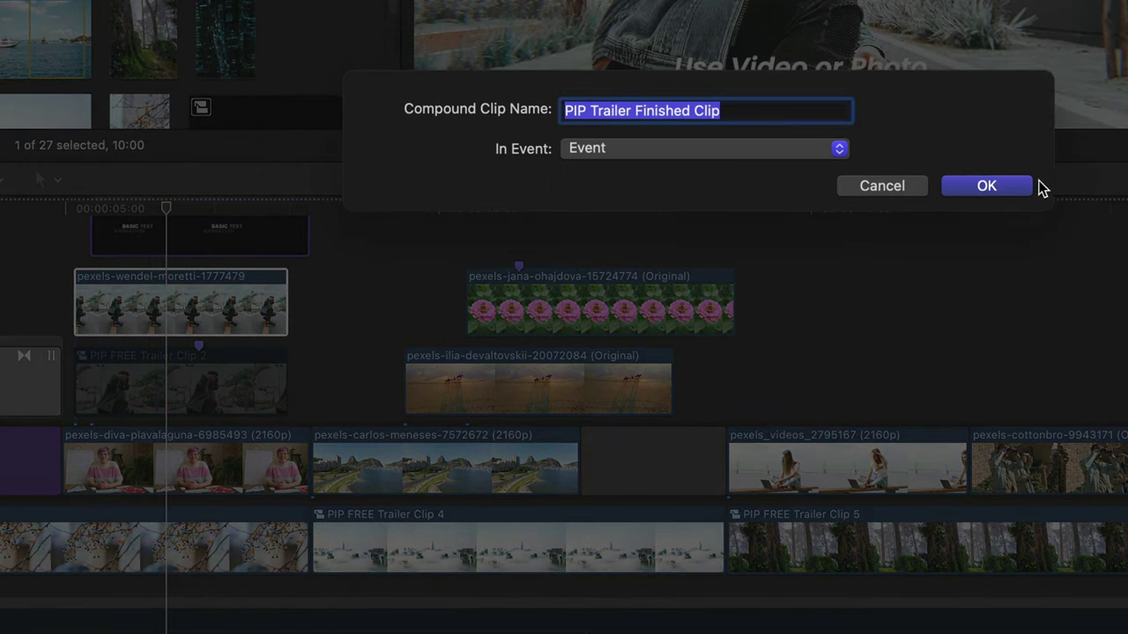
left_click(1006, 186)
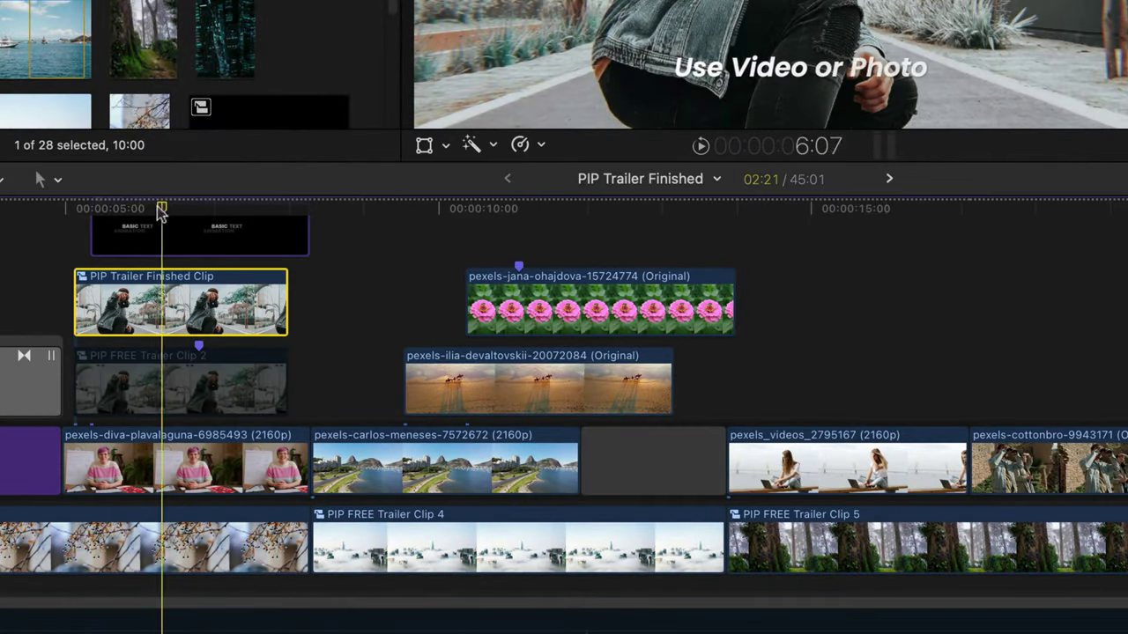
left_click_drag(151, 209, 89, 209)
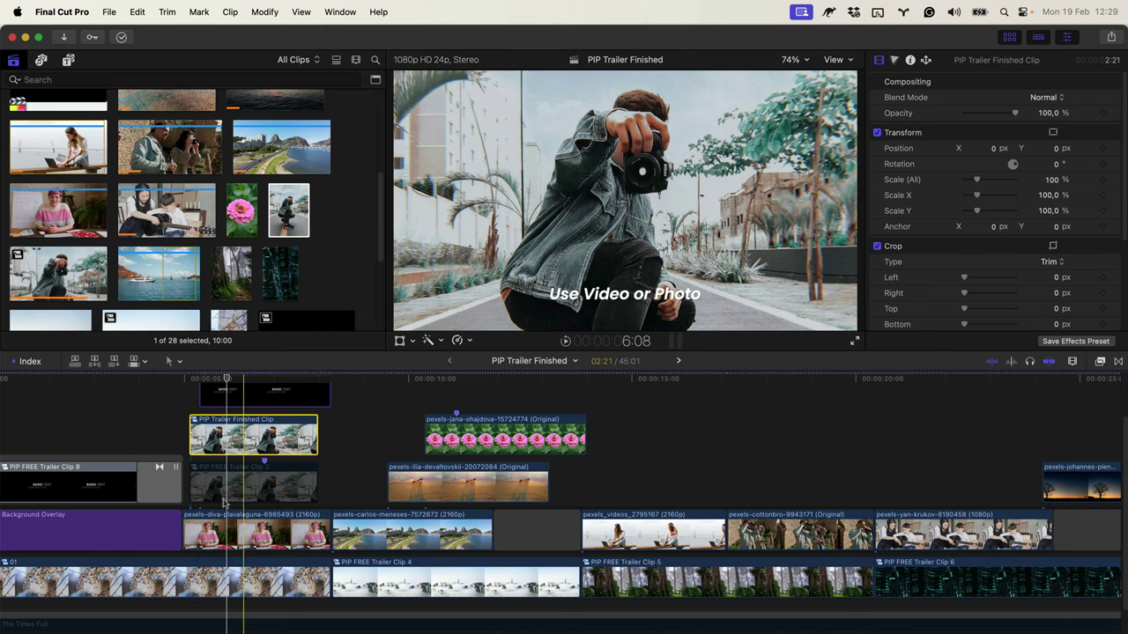
- Apply the Picture in Picture 20 effect from LenoFX Picture in Picture Free to the photographer compound clip
left_click(226, 534)
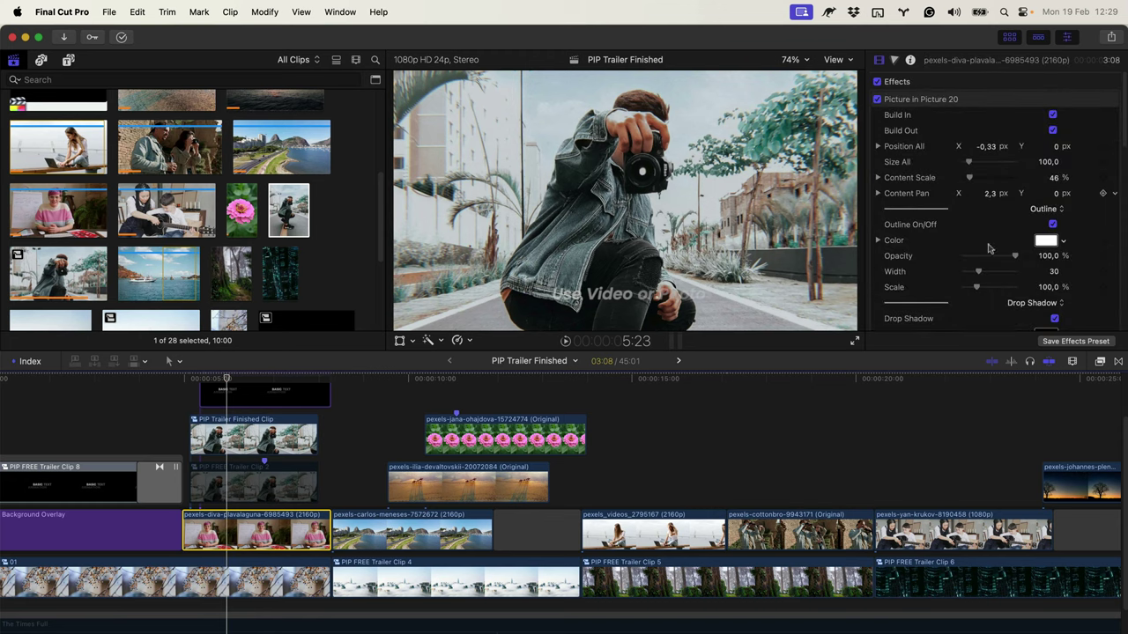
key("super+5")
scroll(1023, 602, "up", 1)
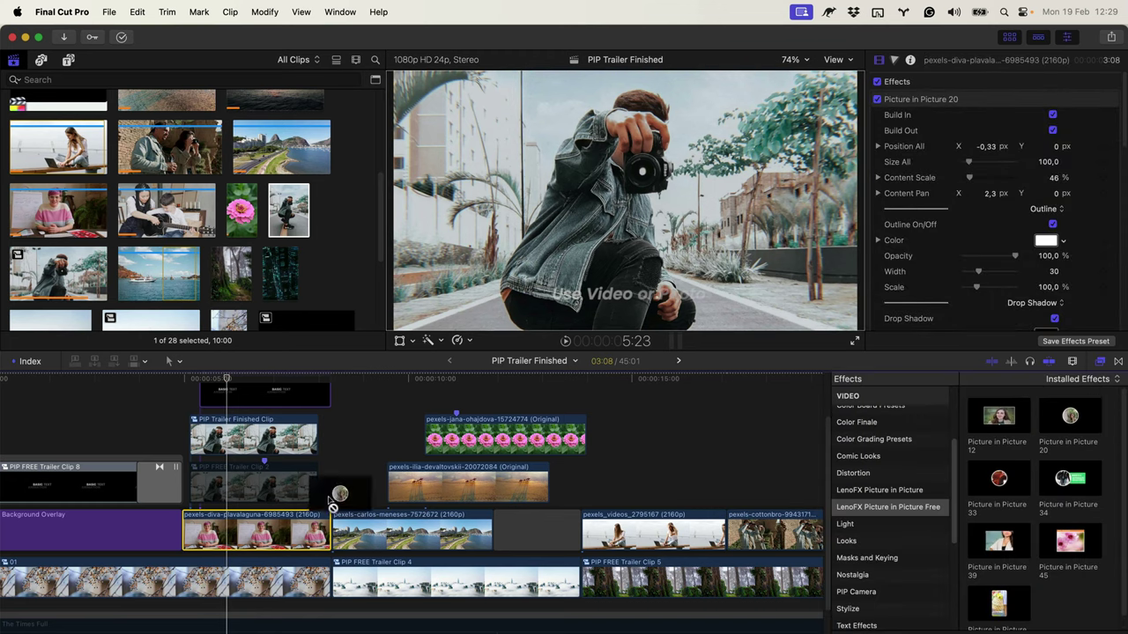
left_click(235, 436)
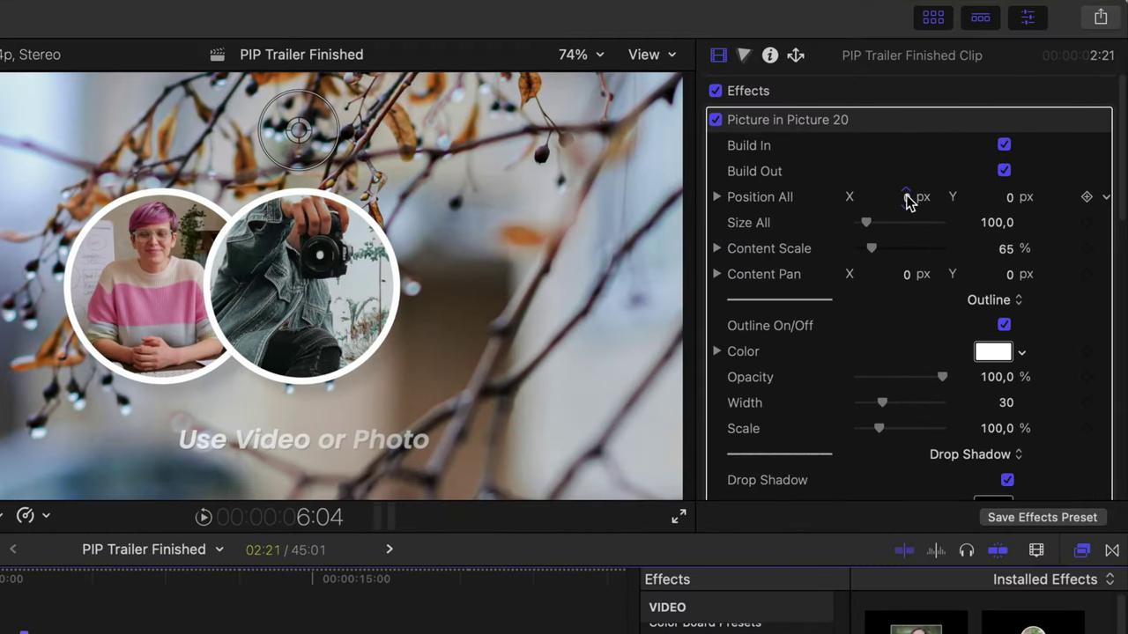
- Set Position All X to 0,33 px on the photographer clip's effect and lower its Content Pan Y to reframe him inside the circle
mouse_move(908, 200)
left_mouse_down()
mouse_move(939, 198)
mouse_move(865, 202)
mouse_move(898, 198)
left_mouse_up()
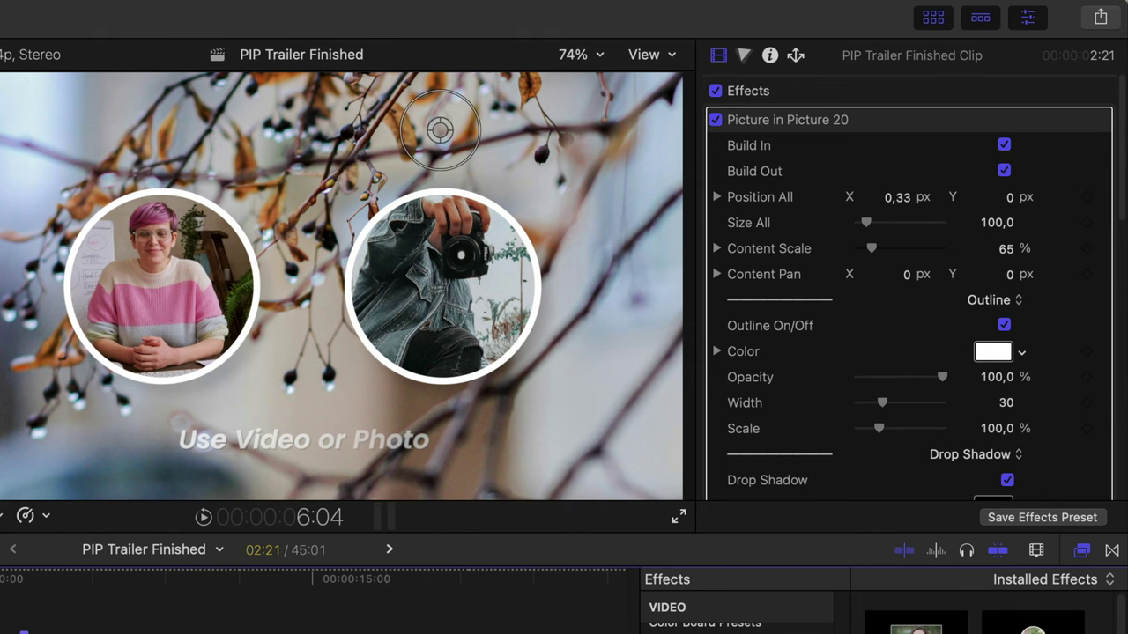
key("space")
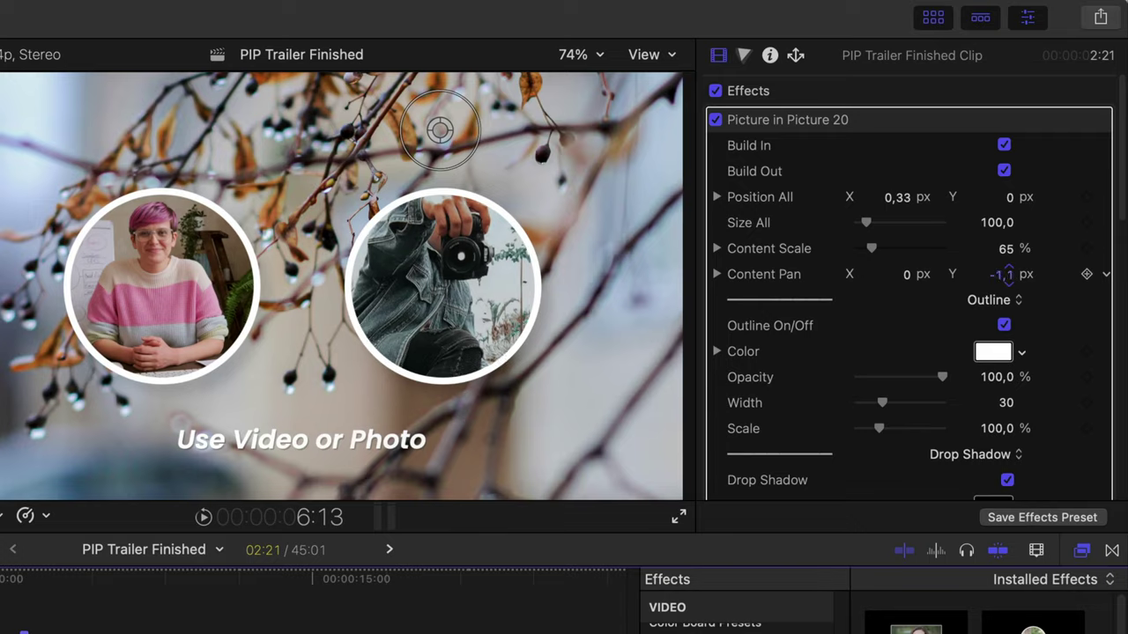
left_click_drag(1054, 193, 1040, 195)
left_click_drag(987, 280, 1040, 284)
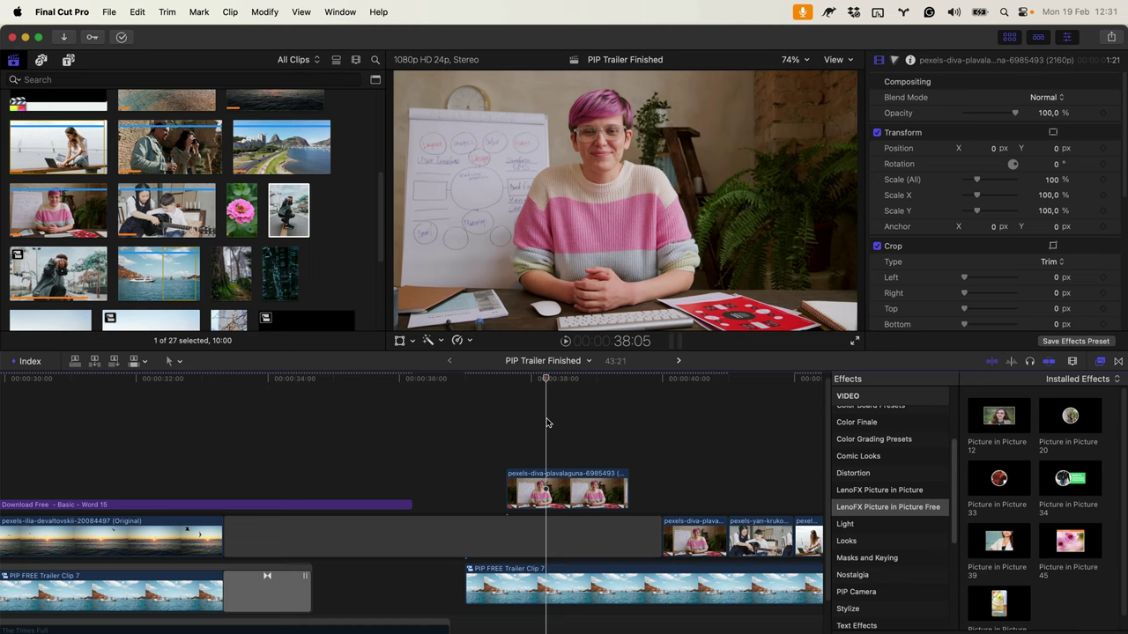
- Apply Picture in Picture 20 to the connected woman-at-desk clip near 38 seconds, above the boat footage
scroll(542, 426, "right", 2)
left_click_drag(487, 379, 498, 379)
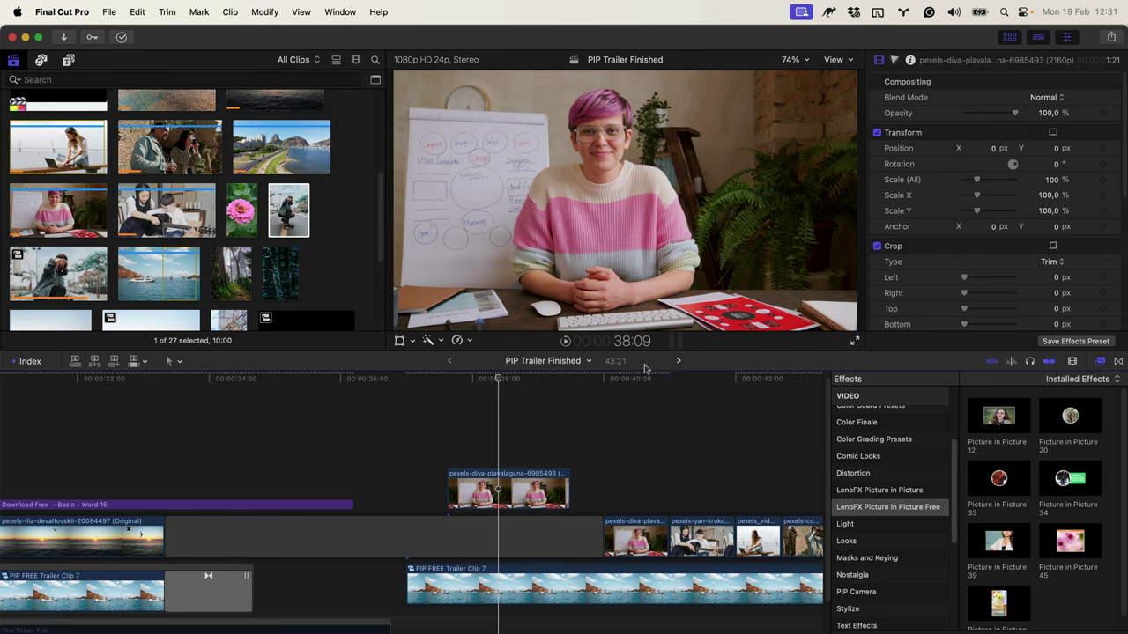
scroll(467, 423, "right", 5)
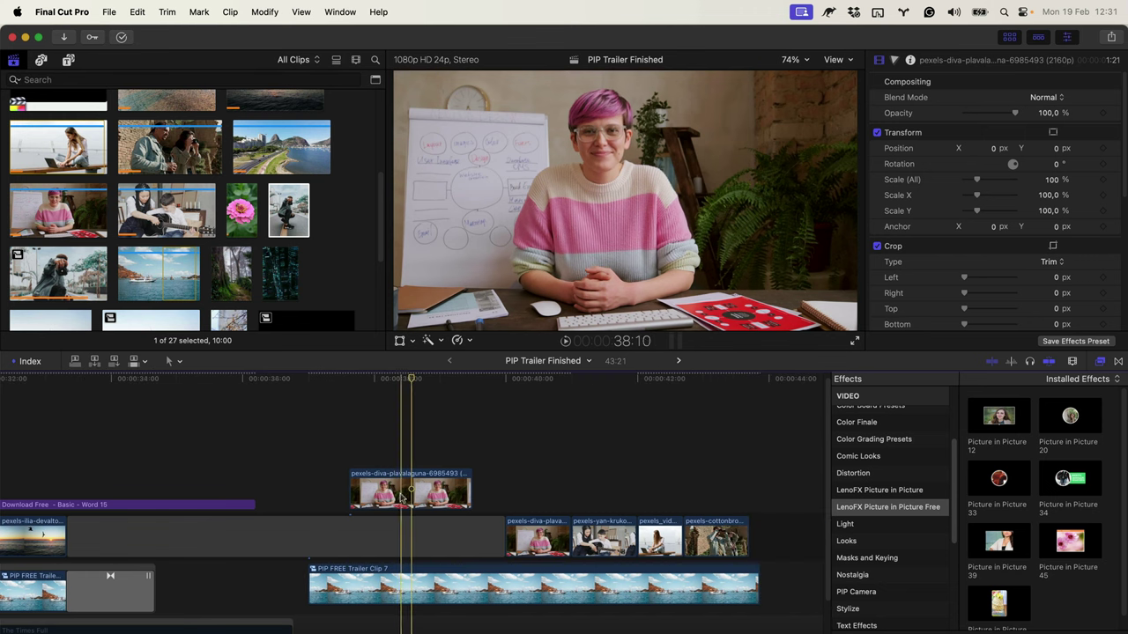
left_click(401, 496)
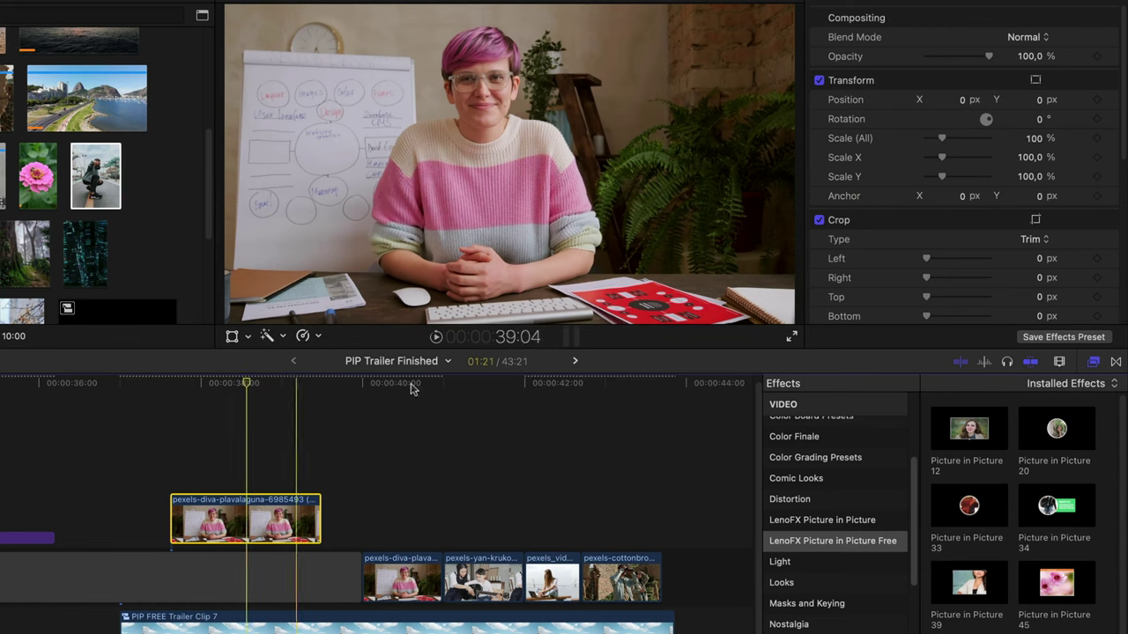
left_click_drag(1048, 441, 233, 524)
left_click_drag(186, 388, 227, 389)
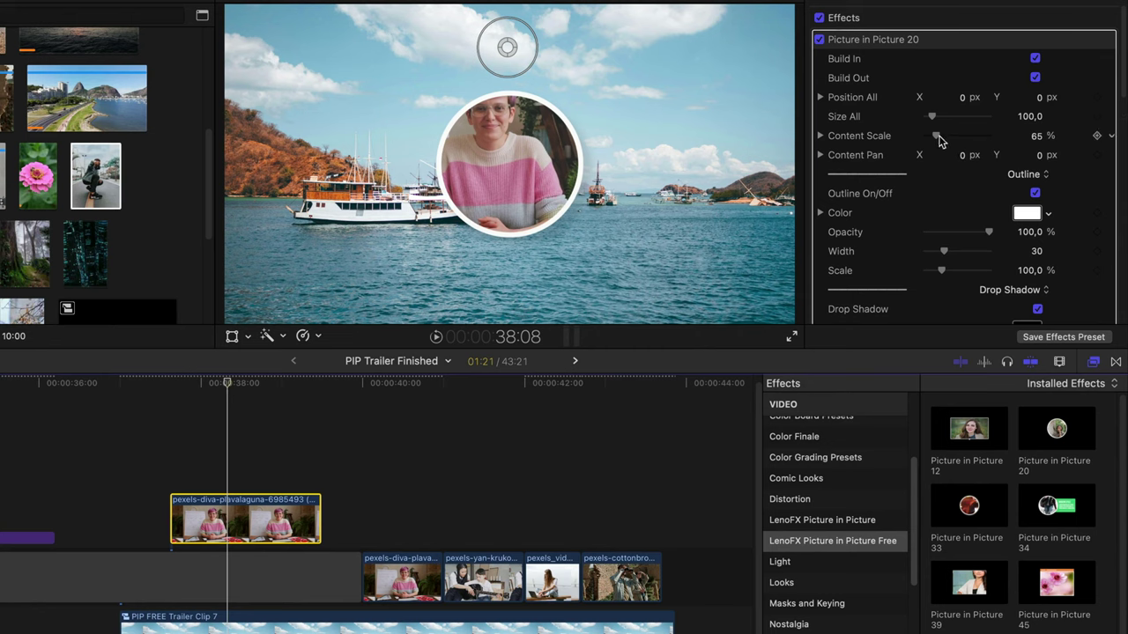
- Reframe the woman inside the circle with Content Scale 48 % and Content Pan X 4,5 px, Y -1,2 px
left_click_drag(939, 141, 961, 144)
left_click_drag(1041, 158, 1041, 167)
scroll(1020, 280, "down", 3)
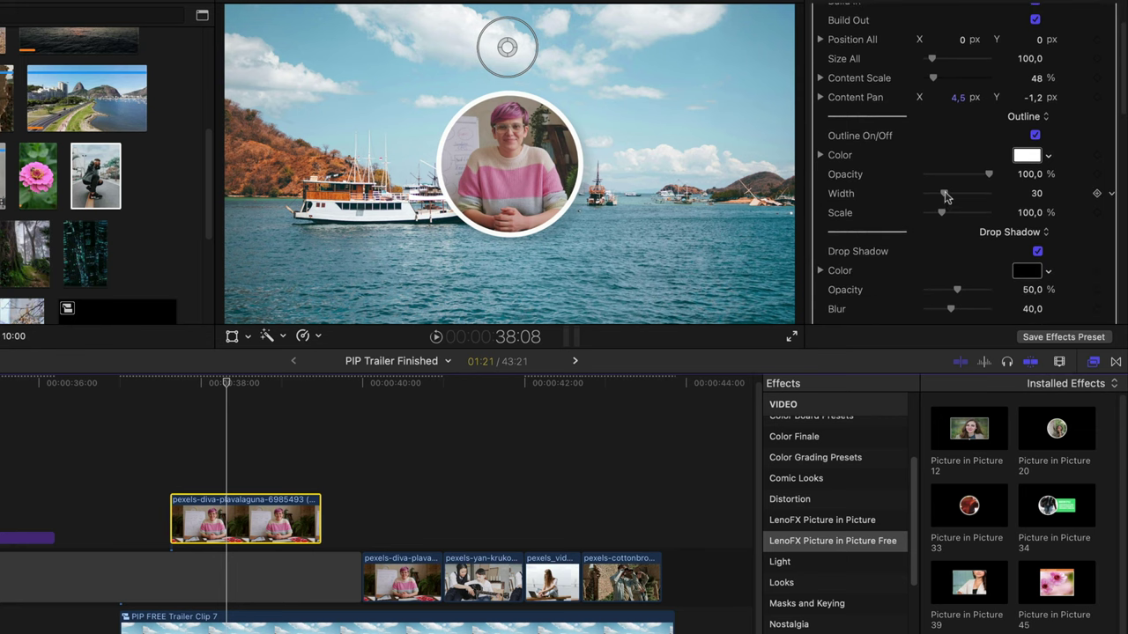
- Set the circle's outline Width to 14 and move it, shrunk to Size All 65,7, into the picture's lower-right corner
left_click_drag(945, 195, 934, 197)
left_click_drag(530, 68, 730, 152)
scroll(1023, 229, "down", 5)
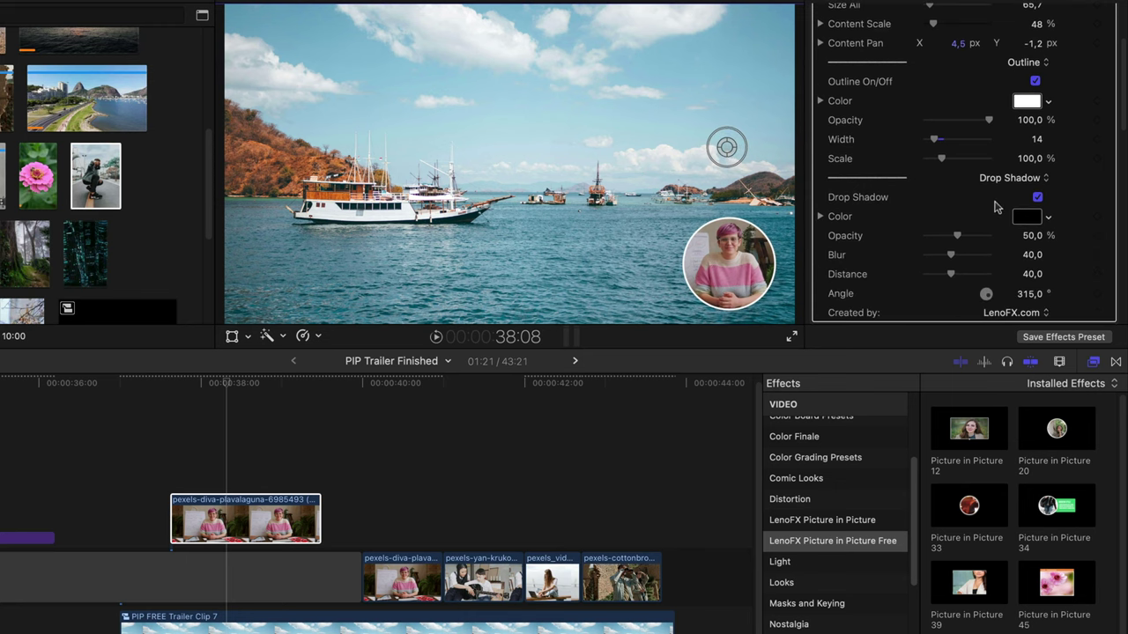
- Adjust the circle's drop shadow to Opacity 54,64 %, Blur 35 and Distance 25, comparing the look with the shadow on and off
scroll(1038, 177, "up", 2)
left_click(1037, 155)
left_click(1037, 155)
left_click(1037, 155)
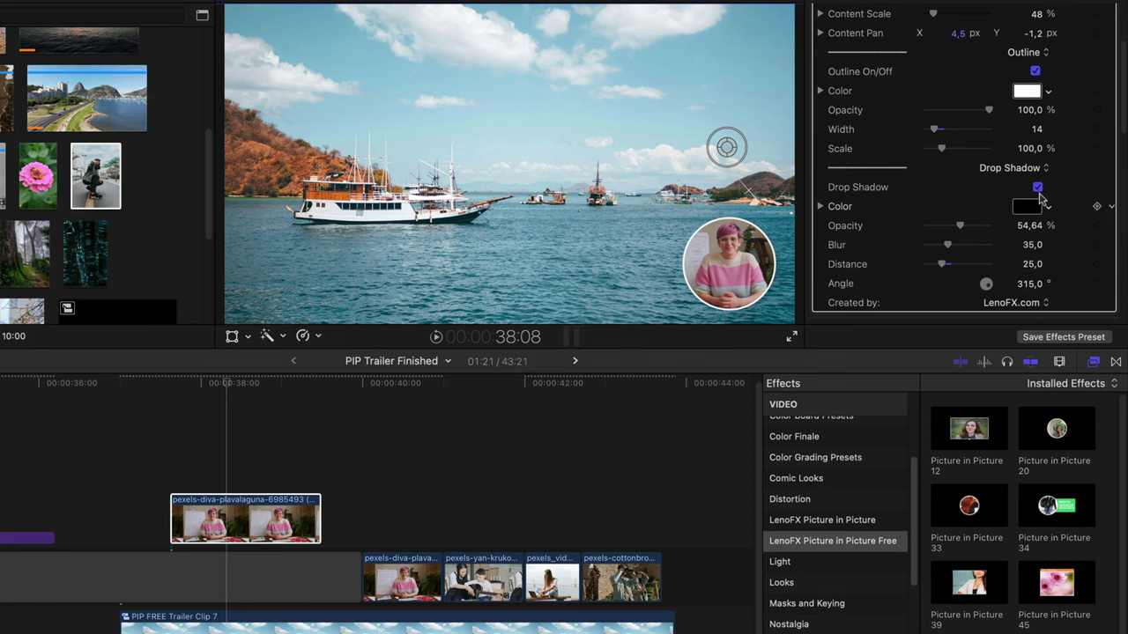
- Turn off the circle's drop shadow and outline, and reframe the woman with Content Scale 63 % and Content Pan Y -8,7 px
left_click(1037, 187)
left_click(1035, 72)
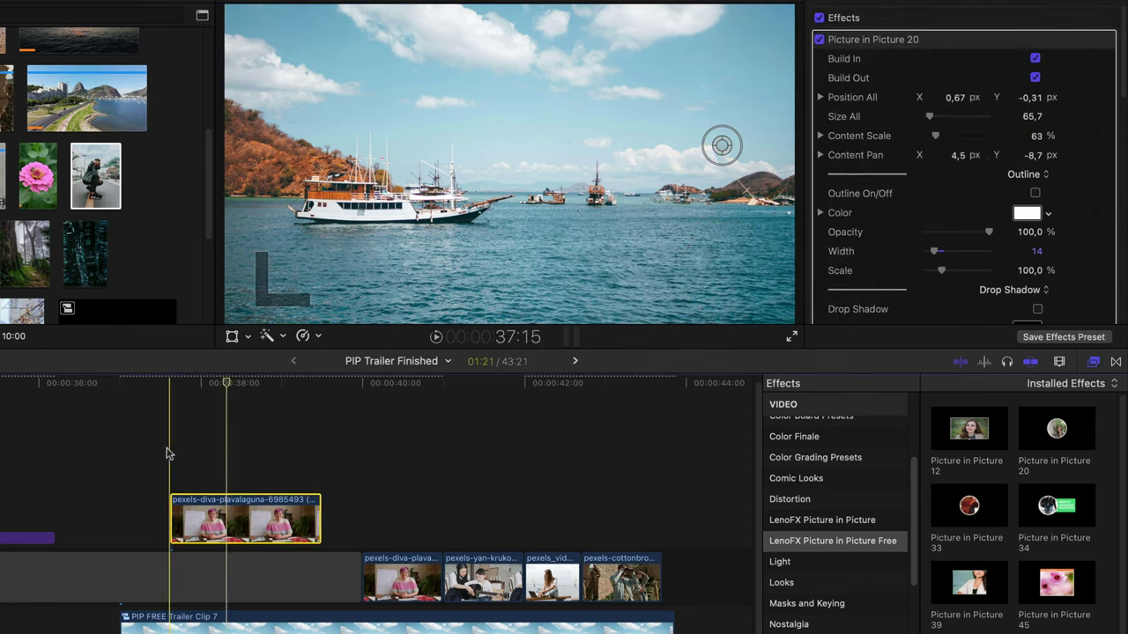
- Play the boat scene from just before the woman's clip to review the circle's build-in animation
key("space")
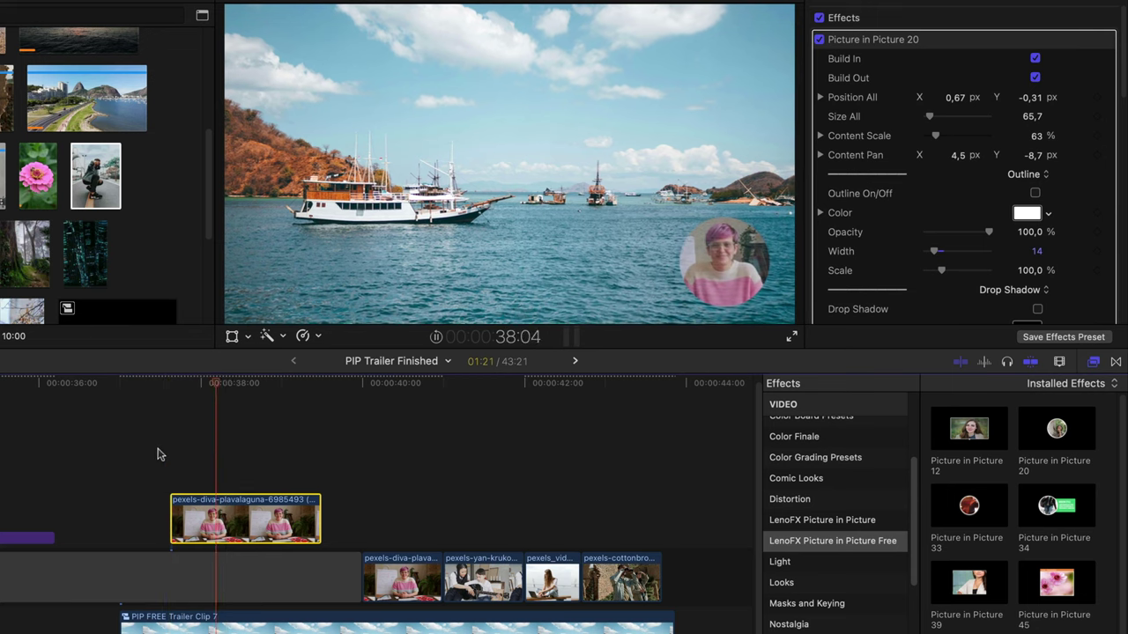
left_click(157, 455)
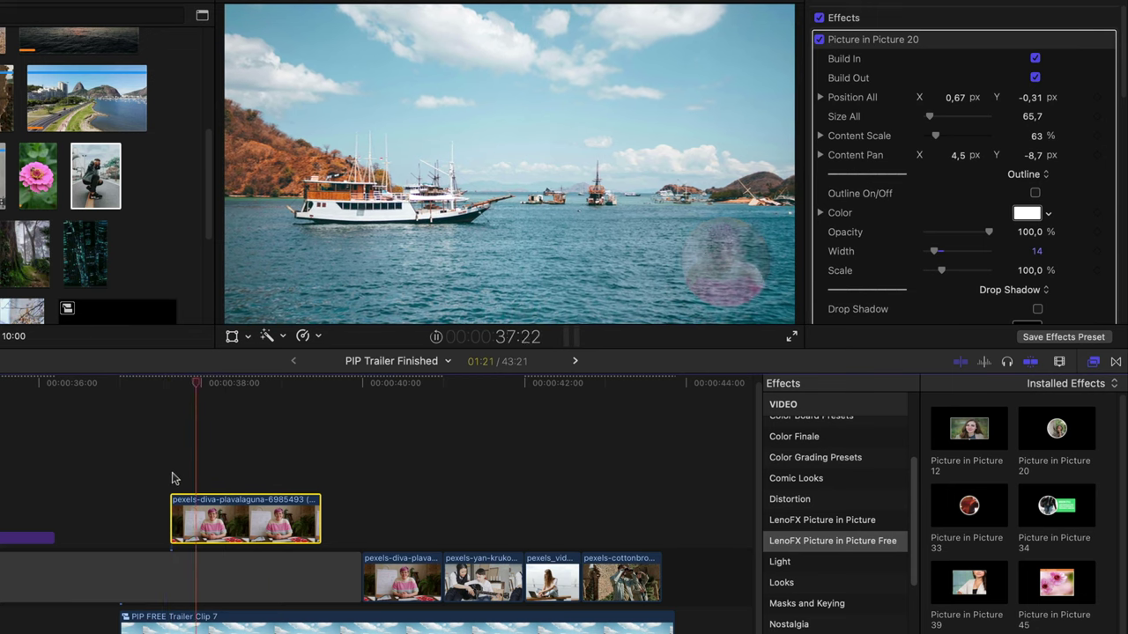
key("space")
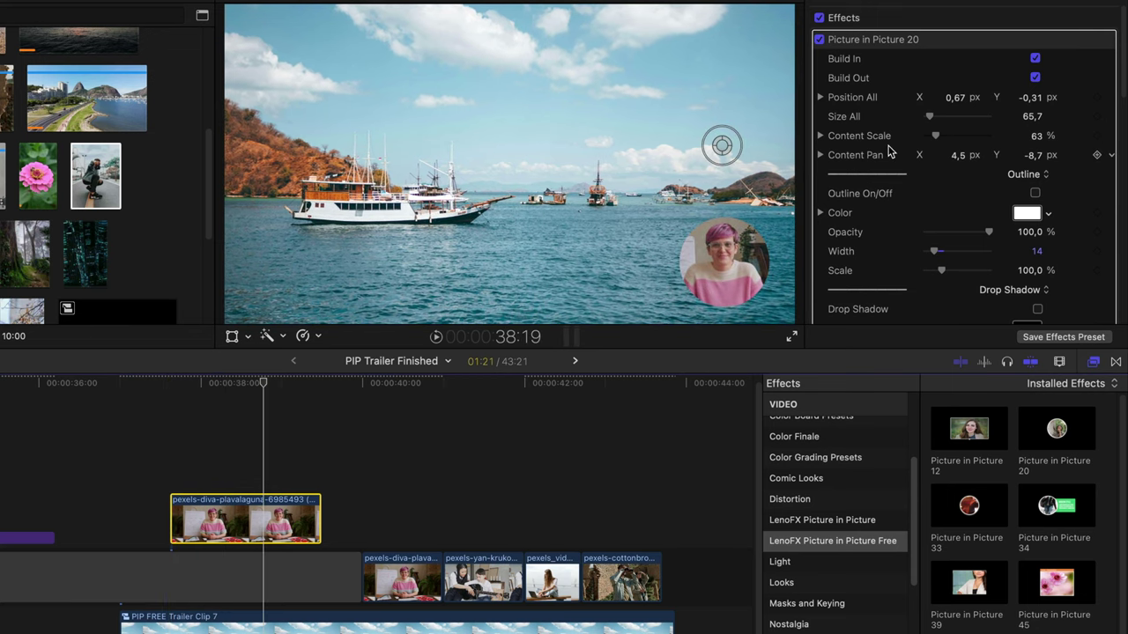
- Turn off Build In and Build Out for the circle effect and play the clip to check it
left_click(1035, 78)
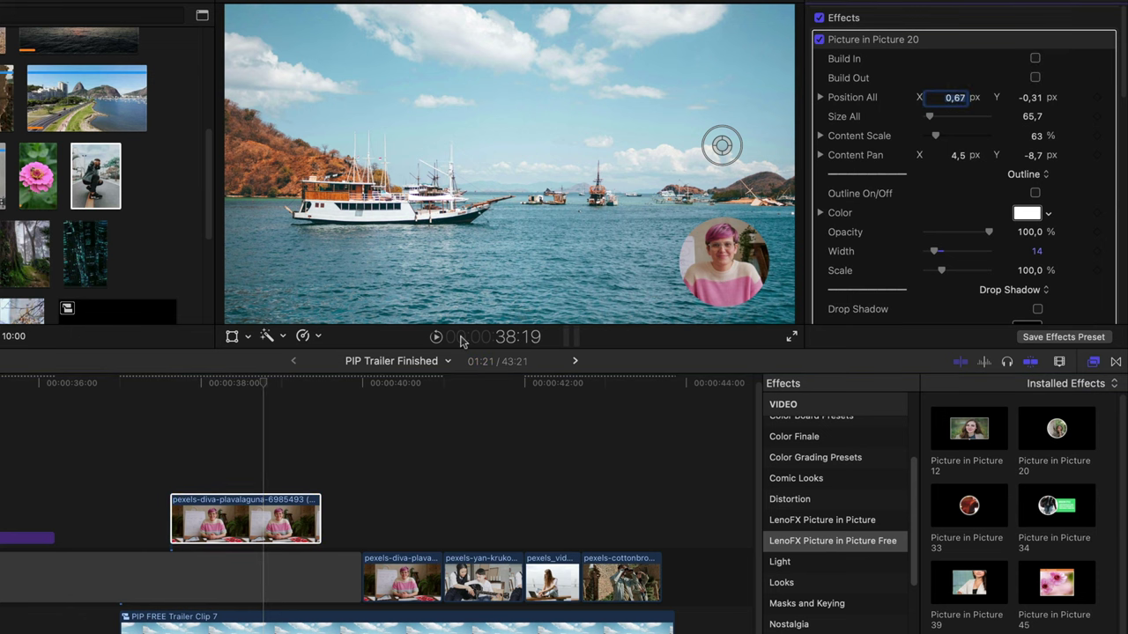
key("space")
key("space")
key("space")
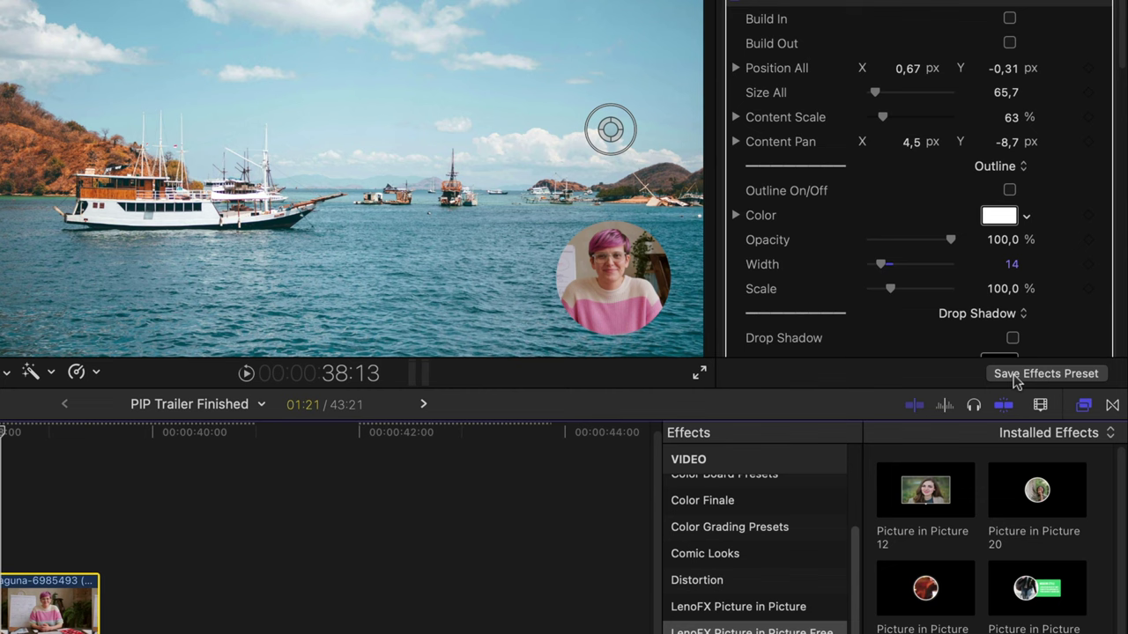
- Save the Picture in Picture 20 settings as an effects preset named Circle Mask Tutorial in a new category named Personal
left_click(1016, 377)
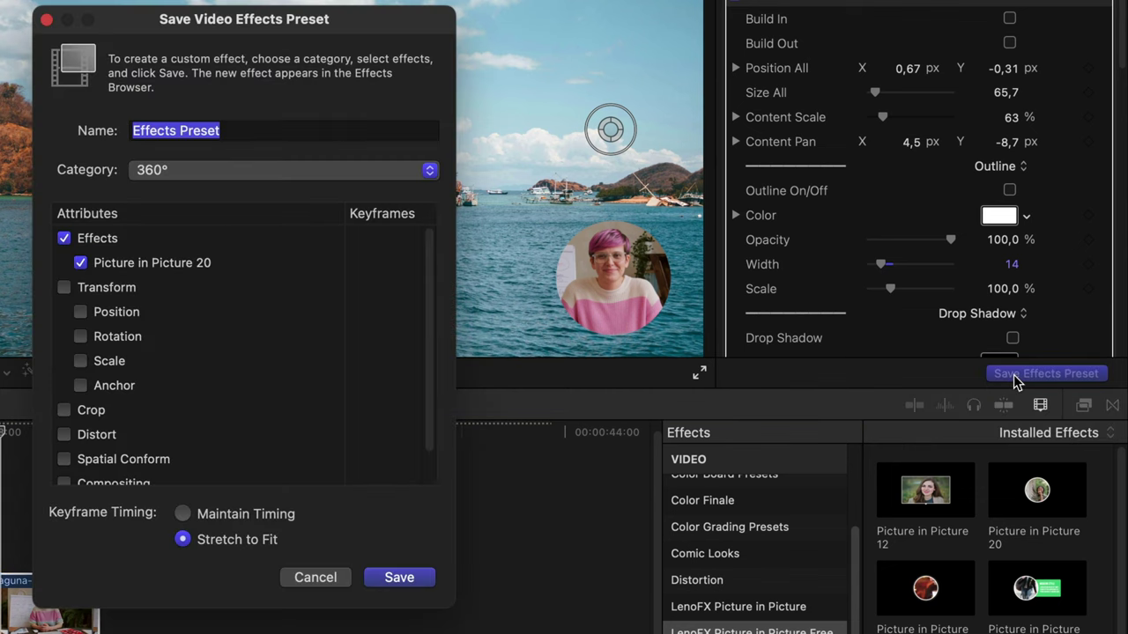
left_click_drag(255, 136, 82, 128)
type("Circle Mask Tutorial")
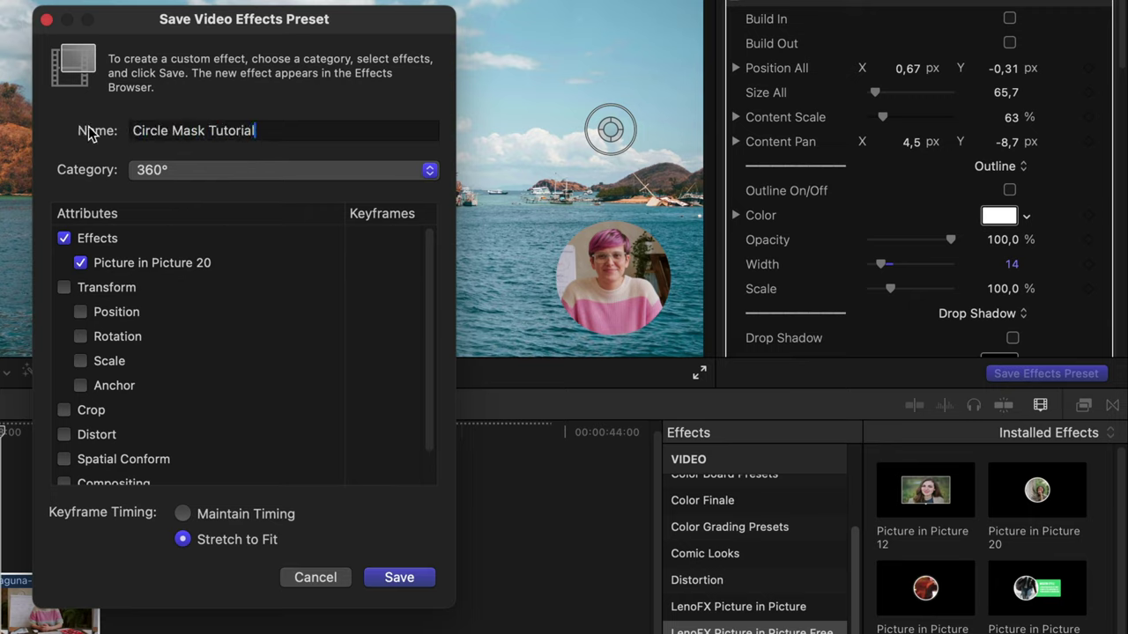
left_click(150, 170)
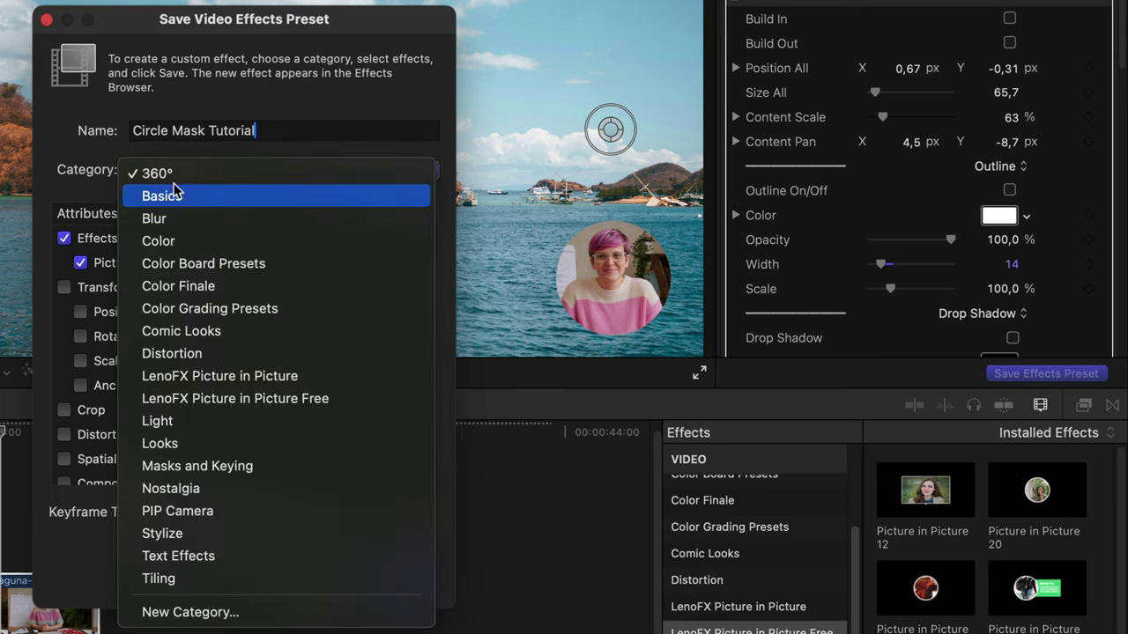
left_click(214, 612)
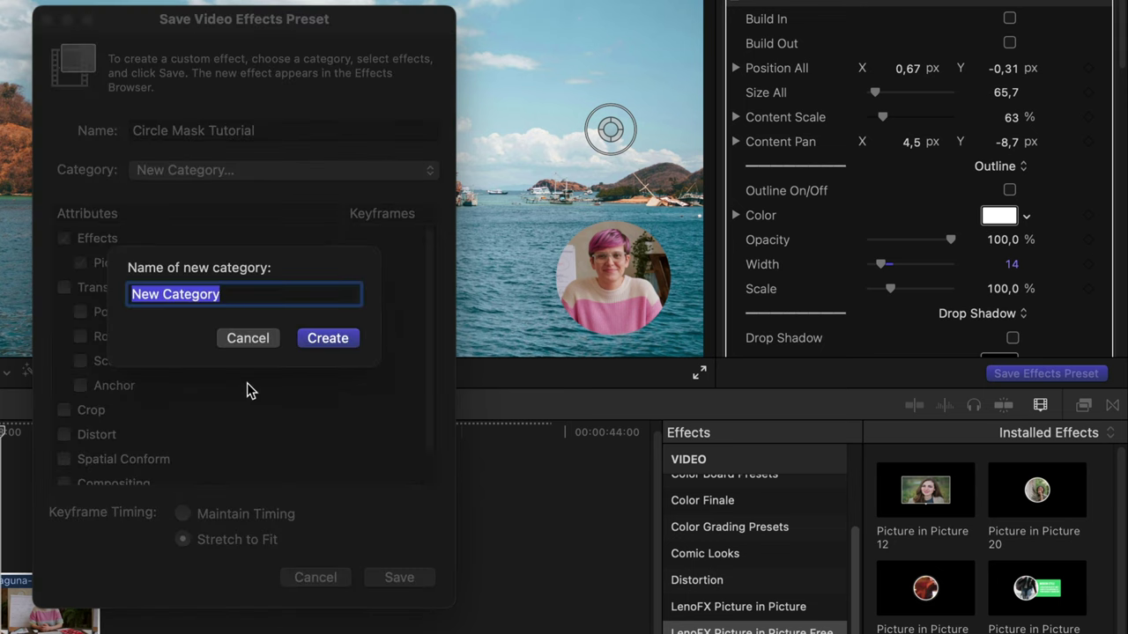
type("Personal")
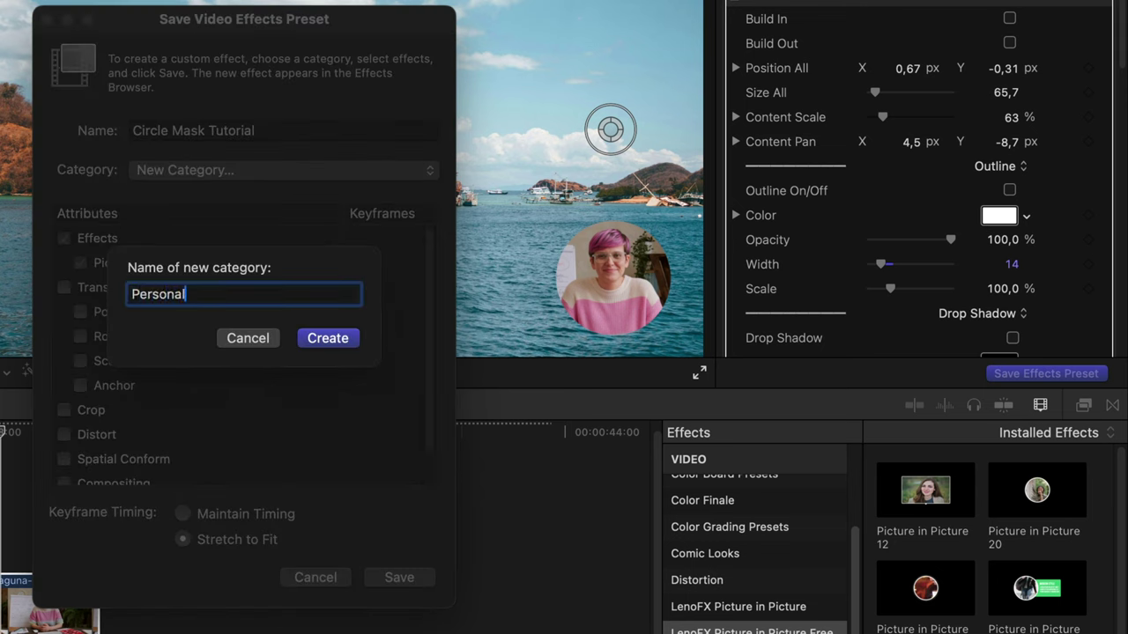
left_click(327, 337)
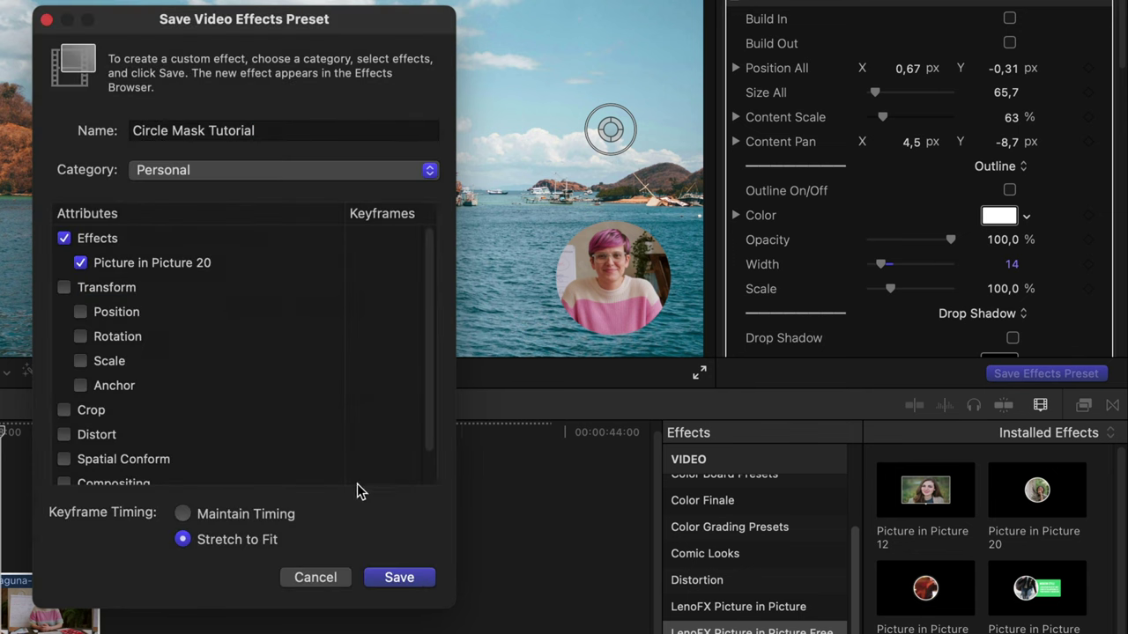
left_click(400, 578)
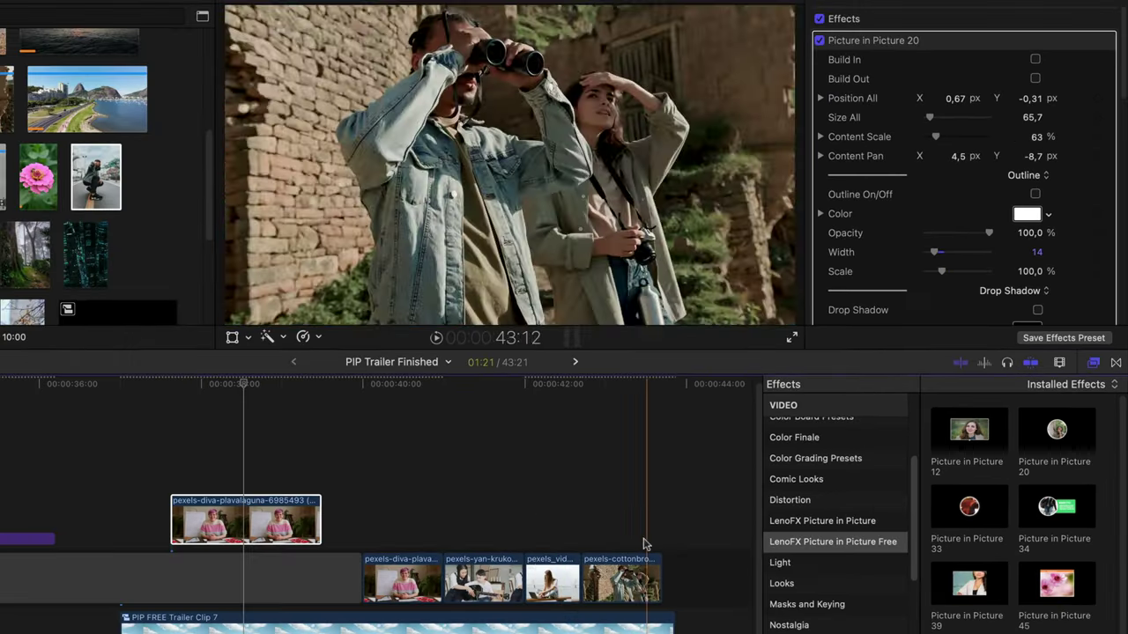
- Copy the short woman-at-desk clip above and beyond the last clip, apply the Circle Mask Tutorial preset from Personal, and play it back
scroll(640, 541, "right", 3)
left_click_drag(282, 569, 626, 493)
scroll(837, 573, "down", 5)
scroll(826, 557, "up", 2)
scroll(805, 530, "up", 2)
left_click(795, 485)
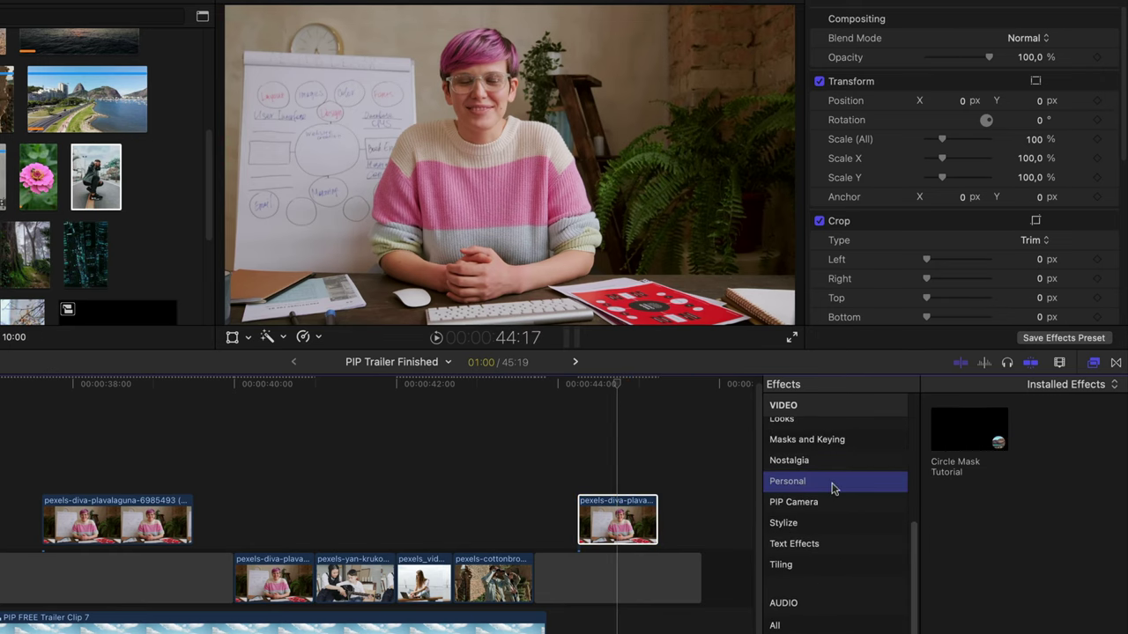
left_click_drag(967, 440, 650, 527)
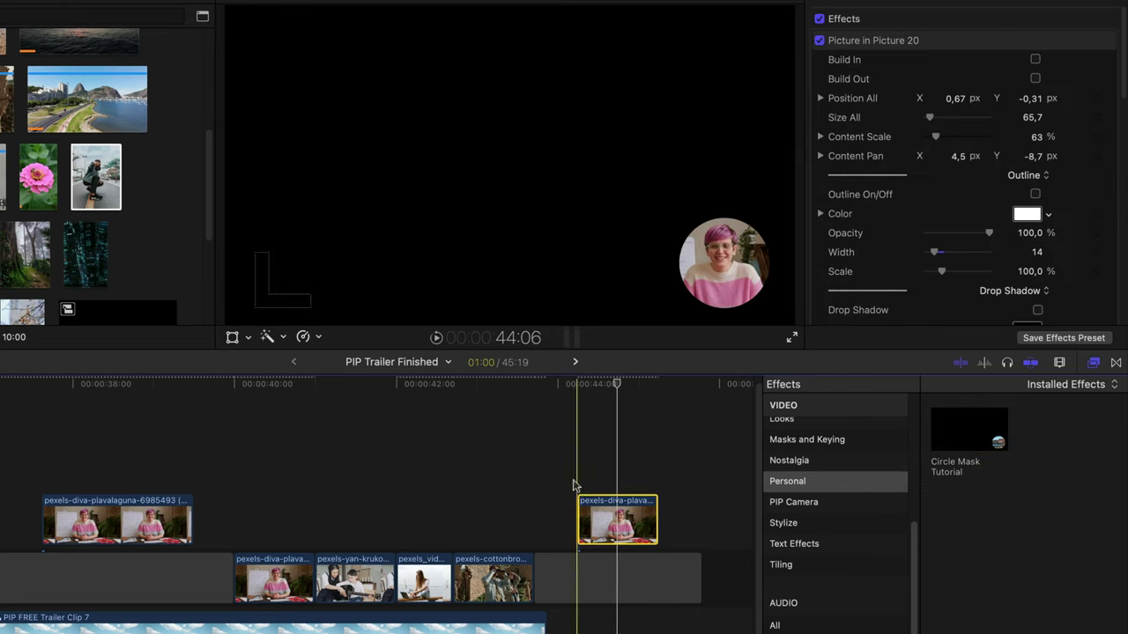
key("space")
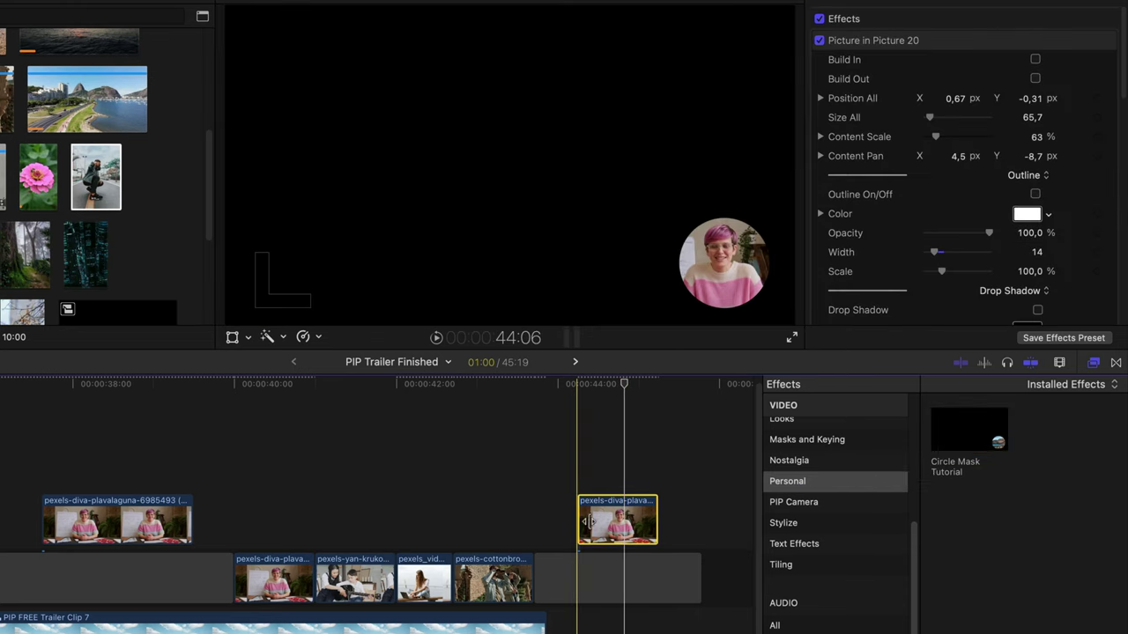
key("space")
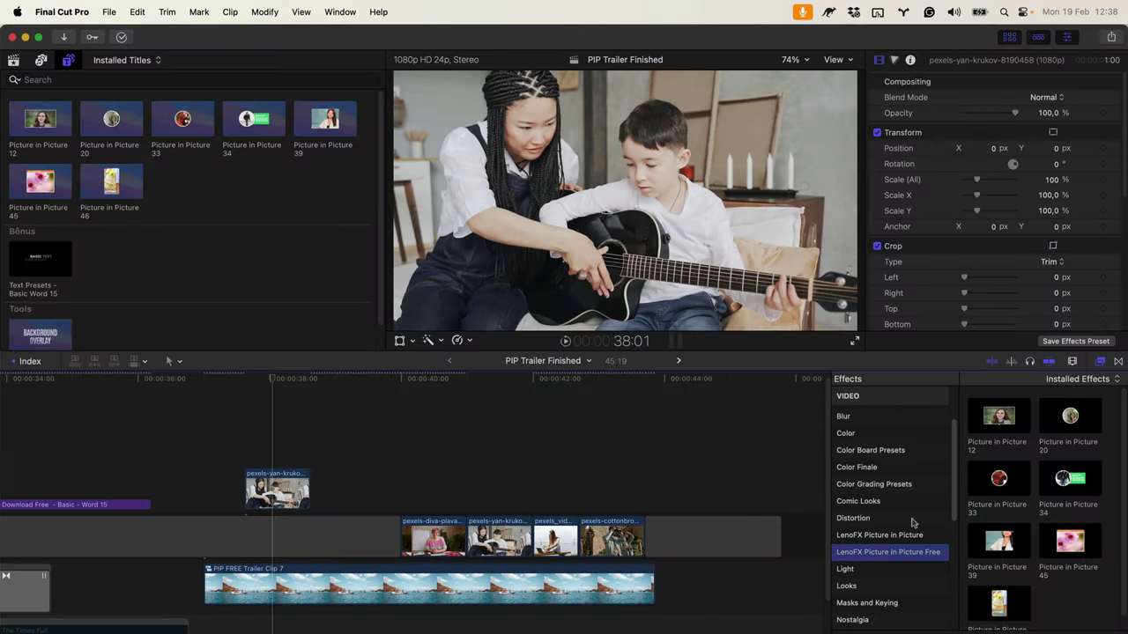
- Apply the Picture in Picture 45 effect to the guitar lesson clip above the boat footage
double_click(1051, 539)
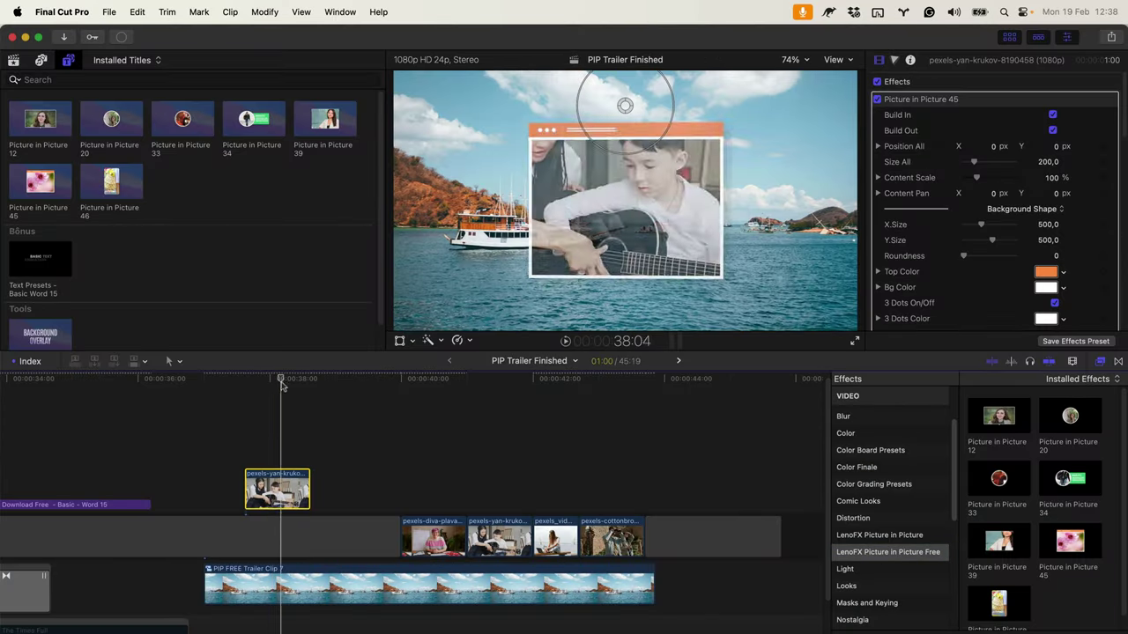
- Set the guitar lesson clip's Picture in Picture 45 Content Scale to 59% and Content Pan Y to -2.6 px
left_click_drag(1053, 178, 1053, 190)
left_click_drag(1054, 193, 1055, 196)
- Add the Background Overlay title beneath the guitar lesson clip, trim it to extend slightly past both clip ends, and play it
left_click_drag(40, 334, 231, 509)
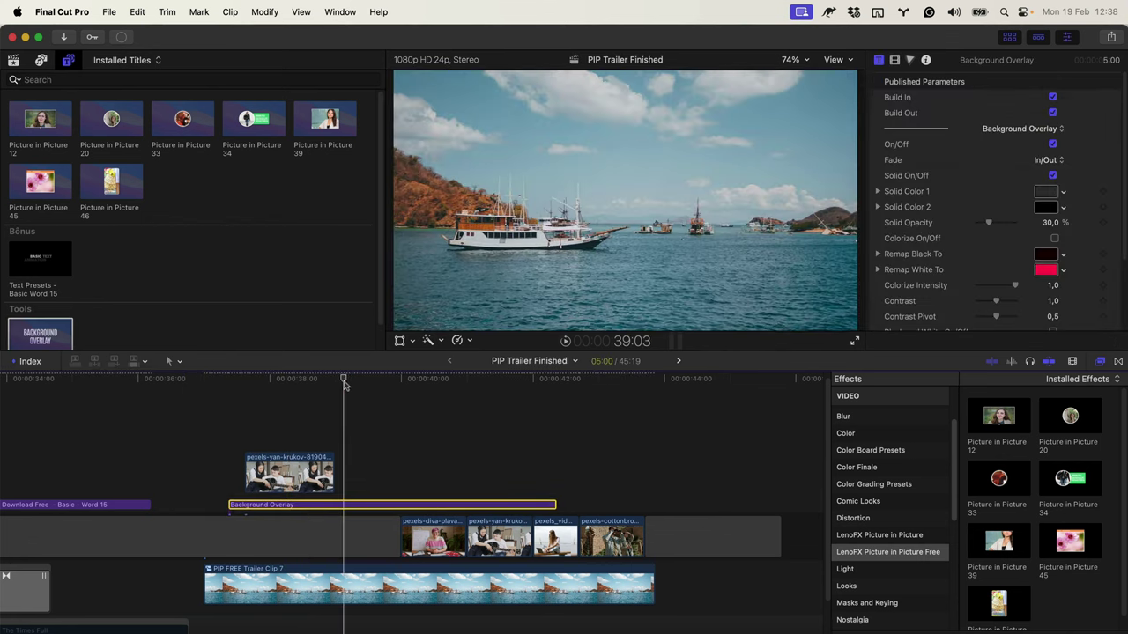
left_click_drag(343, 384, 335, 384)
key("alt+]")
left_click_drag(335, 505, 348, 505)
left_click_drag(232, 505, 238, 505)
left_click_drag(160, 535, 160, 534)
key("space")
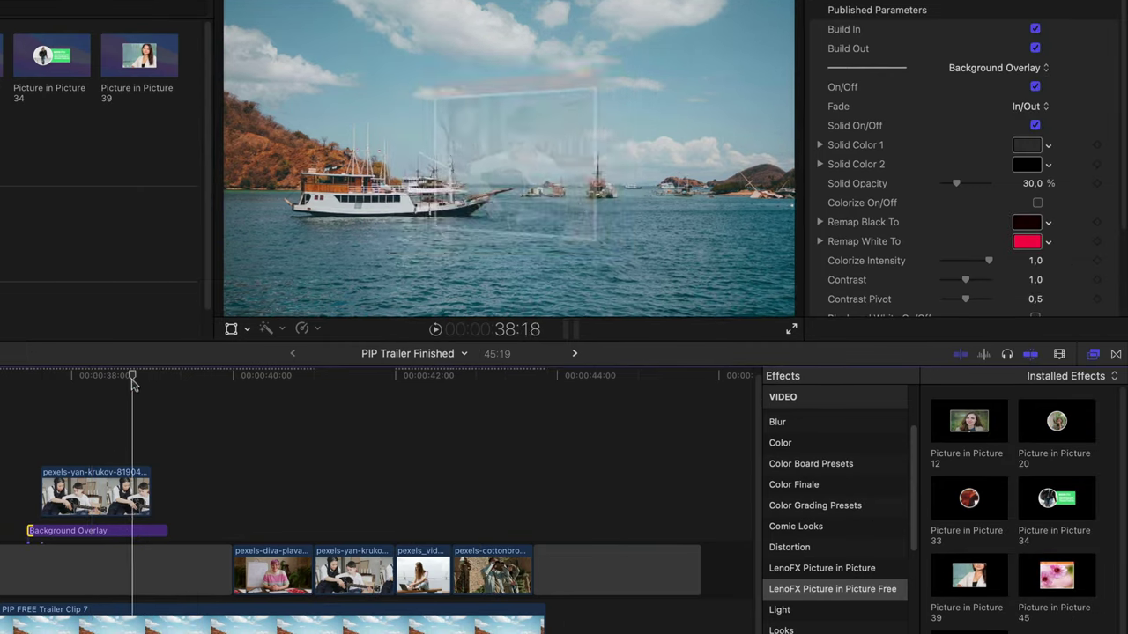
- Turn off Build Out for the guitar lesson clip's effect and lengthen the clip to 1:19 and its overlay to 2:05
left_click(222, 500)
left_click(1036, 69)
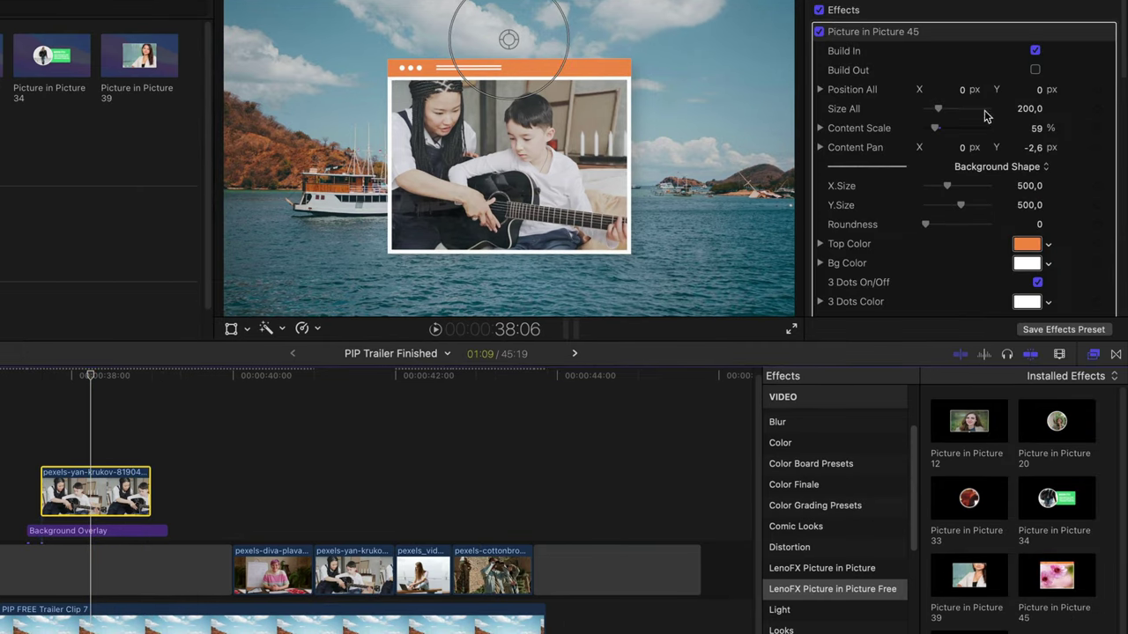
left_click_drag(150, 493, 203, 529)
key("space")
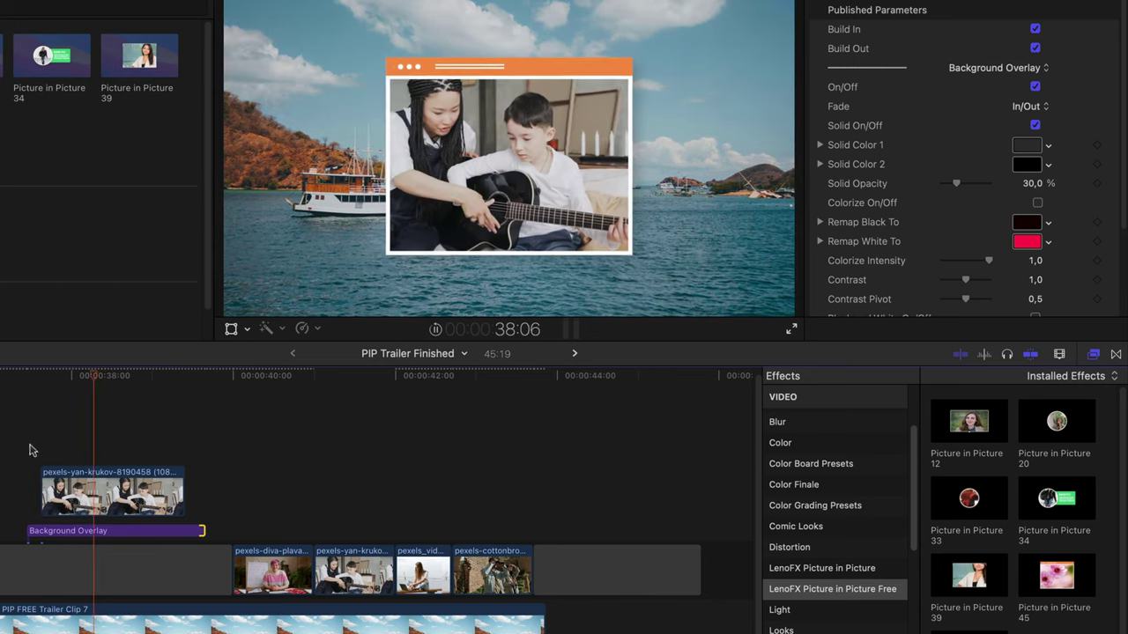
key("space")
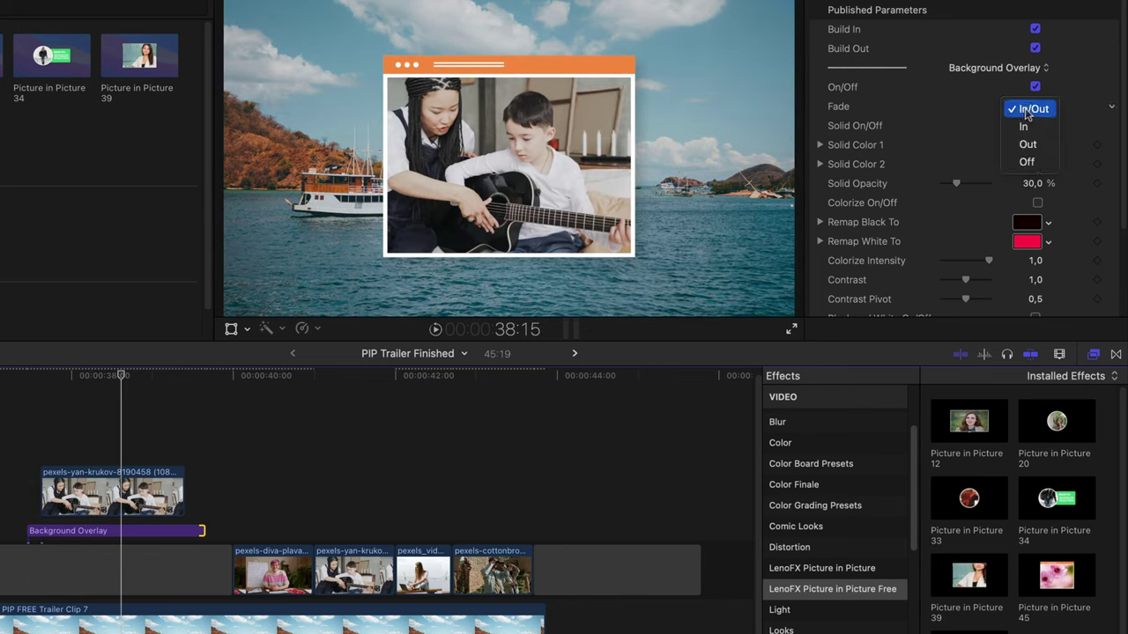
- Keep the overlay's Fade at In/Out, try green and magenta solid colors at full opacity, and turn the solid off
left_click(1028, 106)
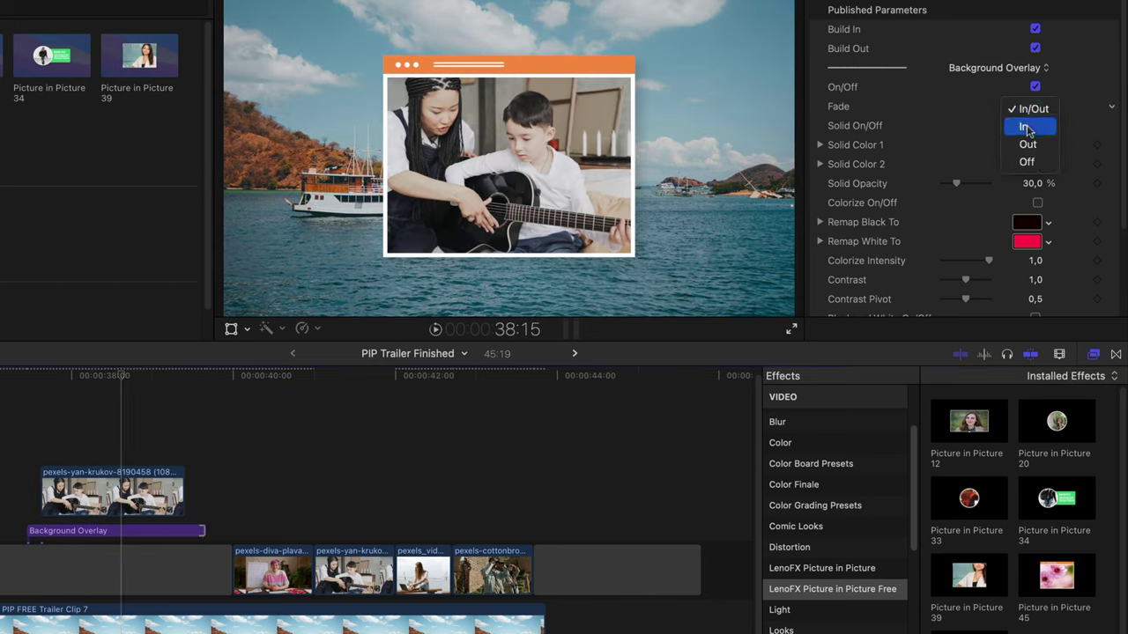
left_click(1031, 107)
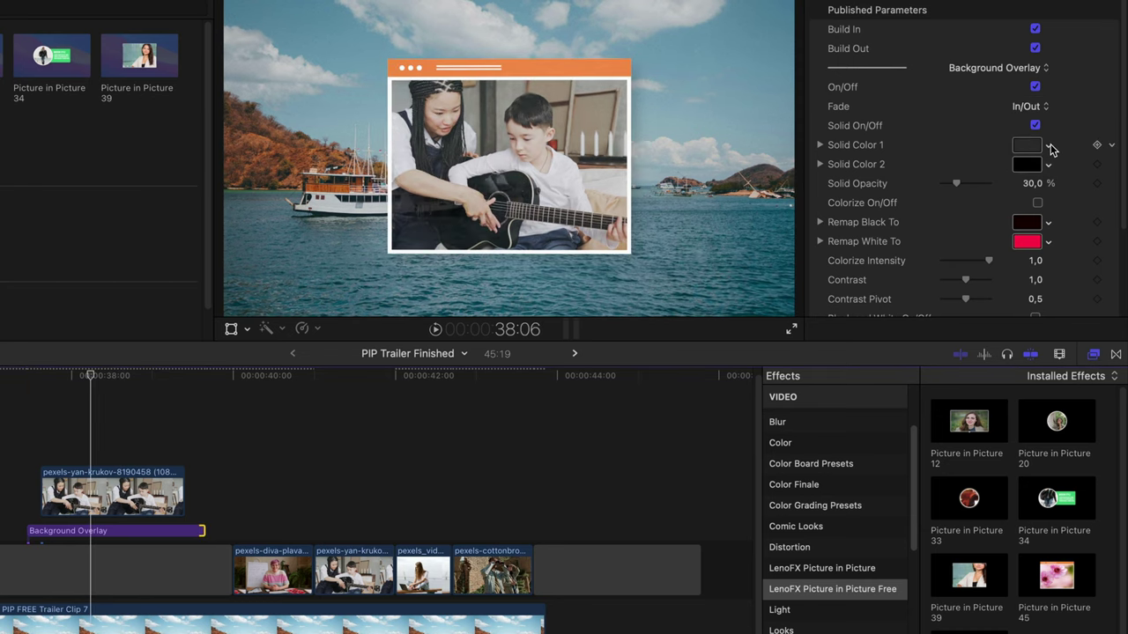
left_click(1027, 144)
left_click(1011, 212)
left_click(1048, 164)
left_click(1048, 164)
left_click(1025, 315)
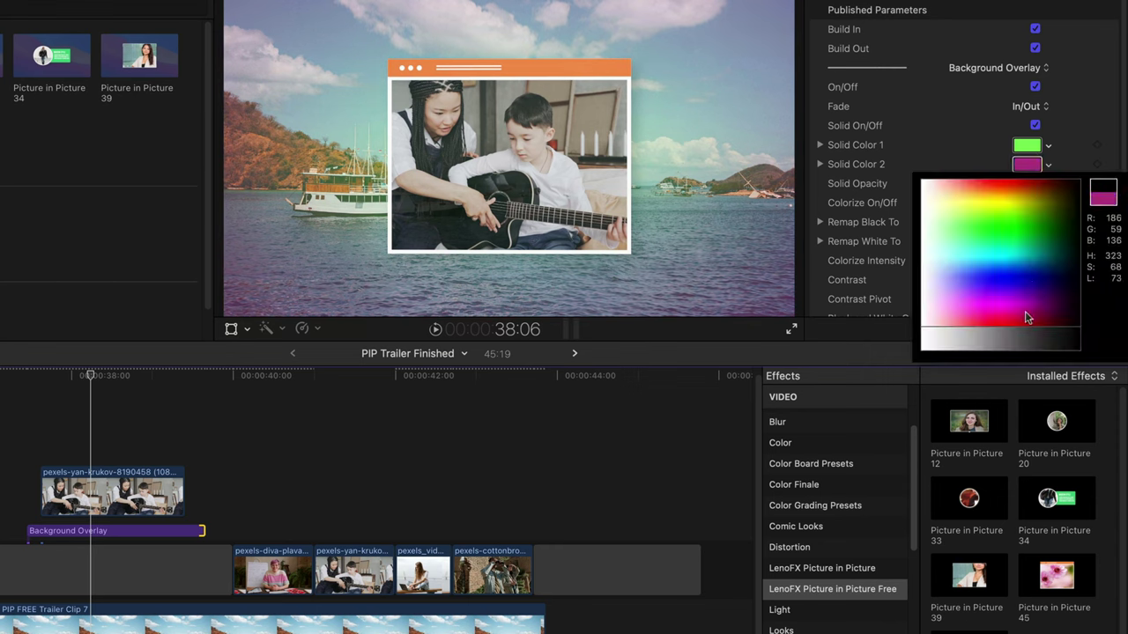
left_click(960, 184)
left_click_drag(965, 184, 1016, 194)
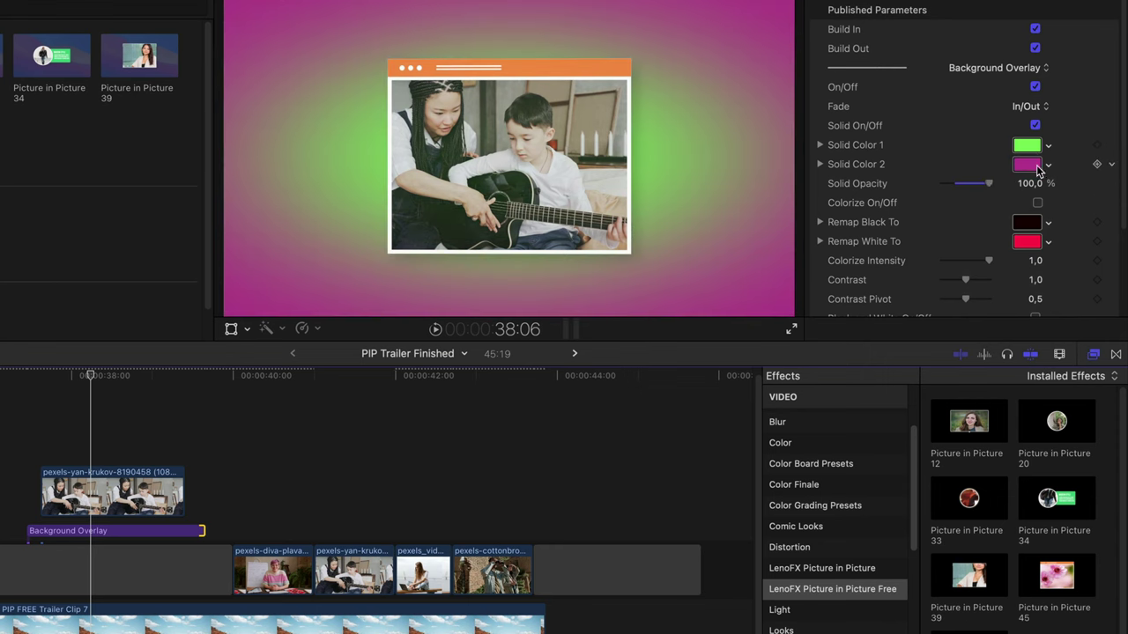
left_click(1042, 167)
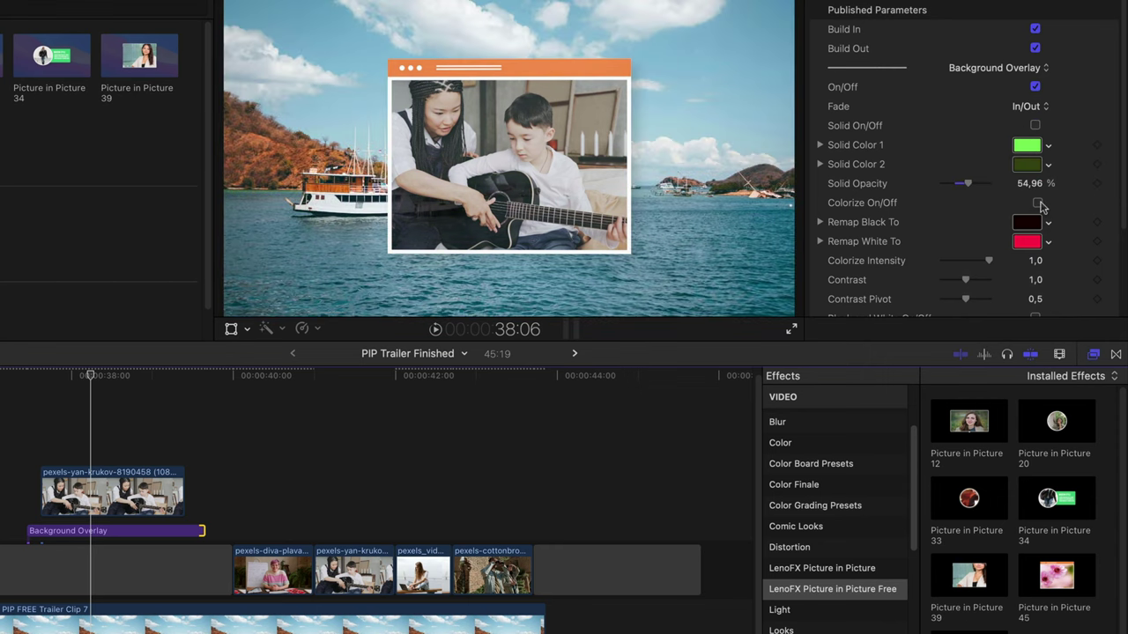
- Try colorizing the overlay background with white remapped to blue, and turn Colorize off again
left_click(1038, 203)
left_click(1049, 243)
left_click(1012, 363)
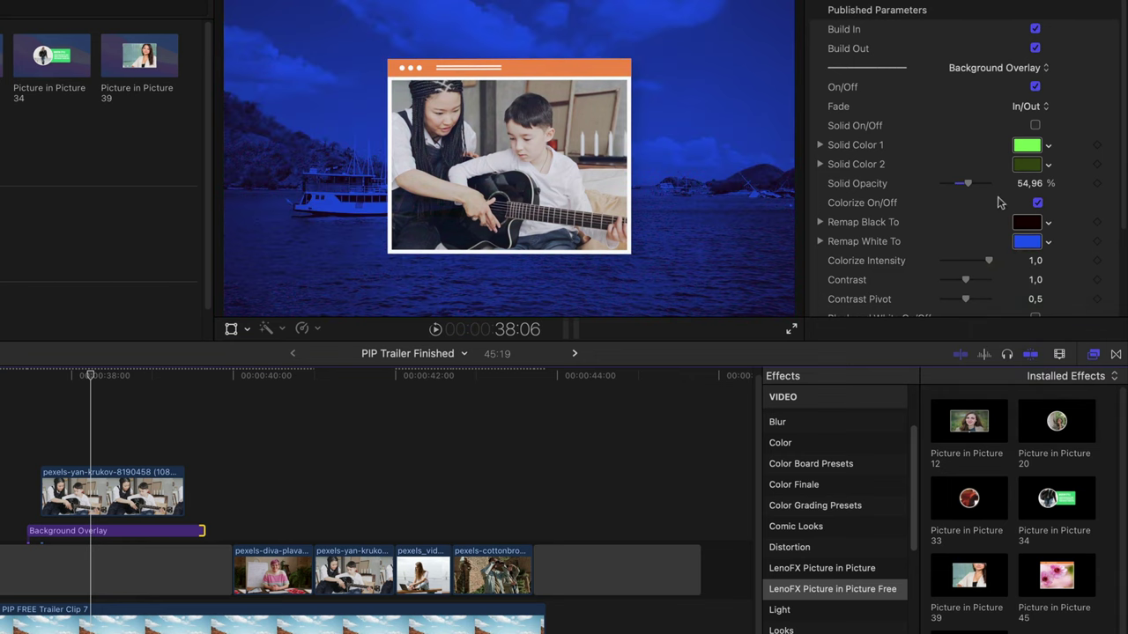
scroll(947, 237, "down", 3)
mouse_move(987, 183)
left_mouse_down()
mouse_move(962, 183)
mouse_move(991, 183)
left_mouse_up()
left_click(1037, 121)
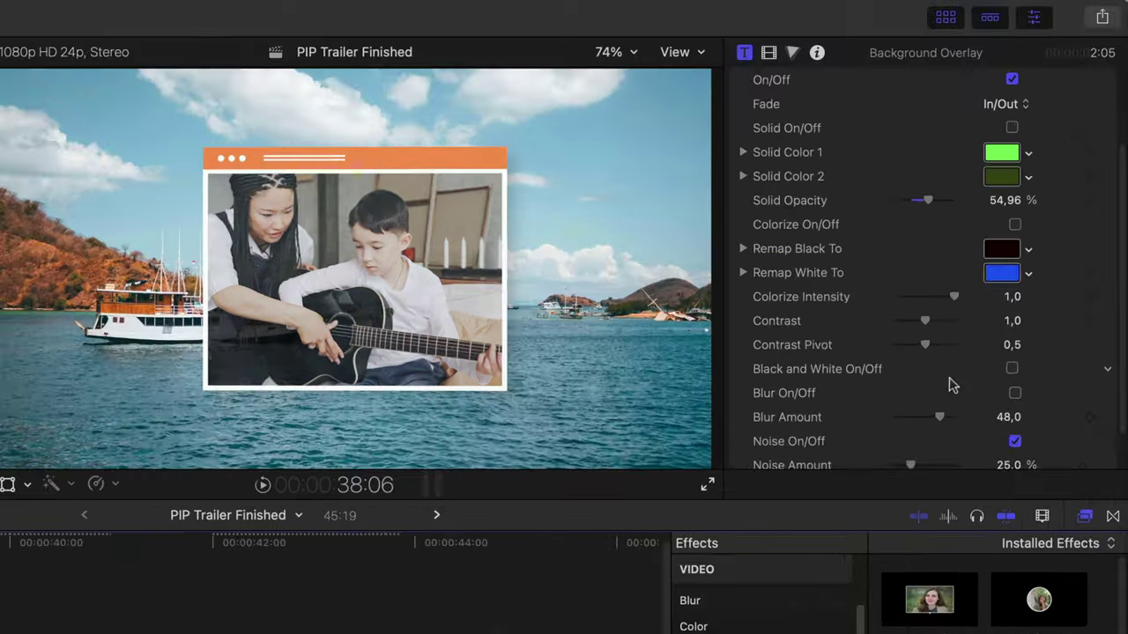
- Turn on the Background Overlay's blur with a Blur Amount of 35 and play the section back
scroll(987, 273, "down", 1)
left_click(1015, 367)
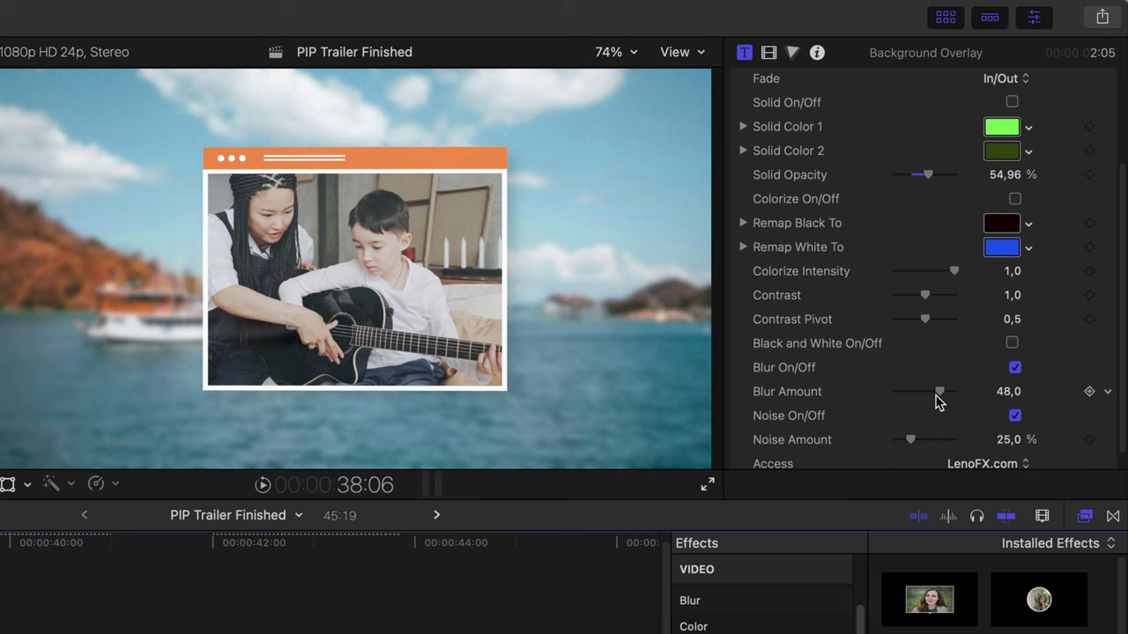
mouse_move(939, 399)
left_mouse_down()
mouse_move(868, 391)
mouse_move(925, 389)
left_mouse_up()
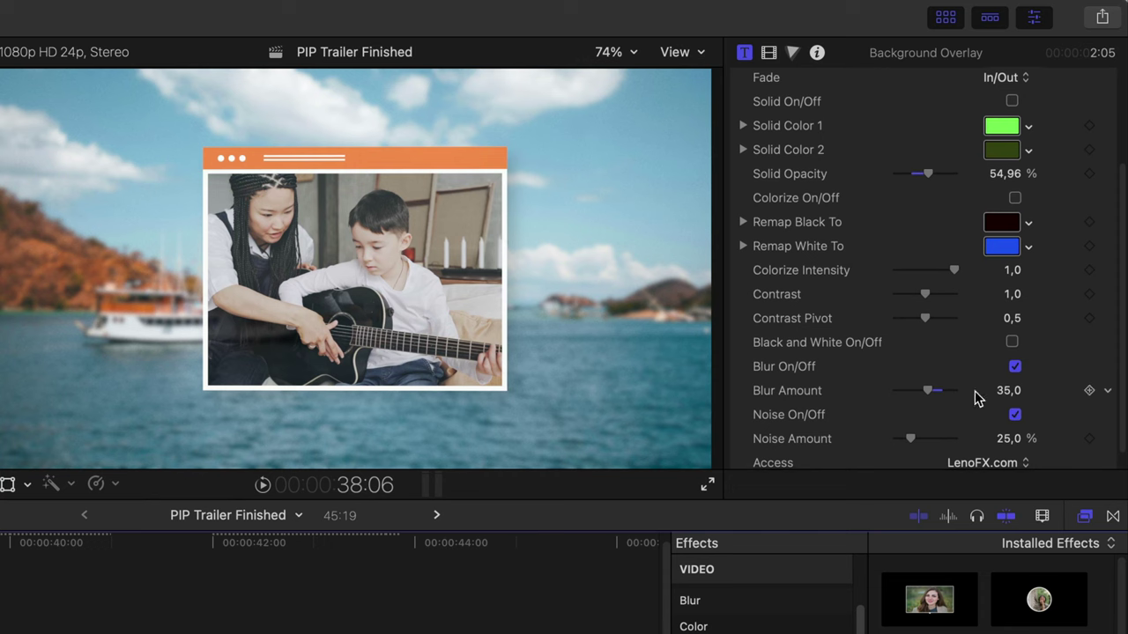
scroll(925, 374, "down", 1)
scroll(888, 317, "up", 5)
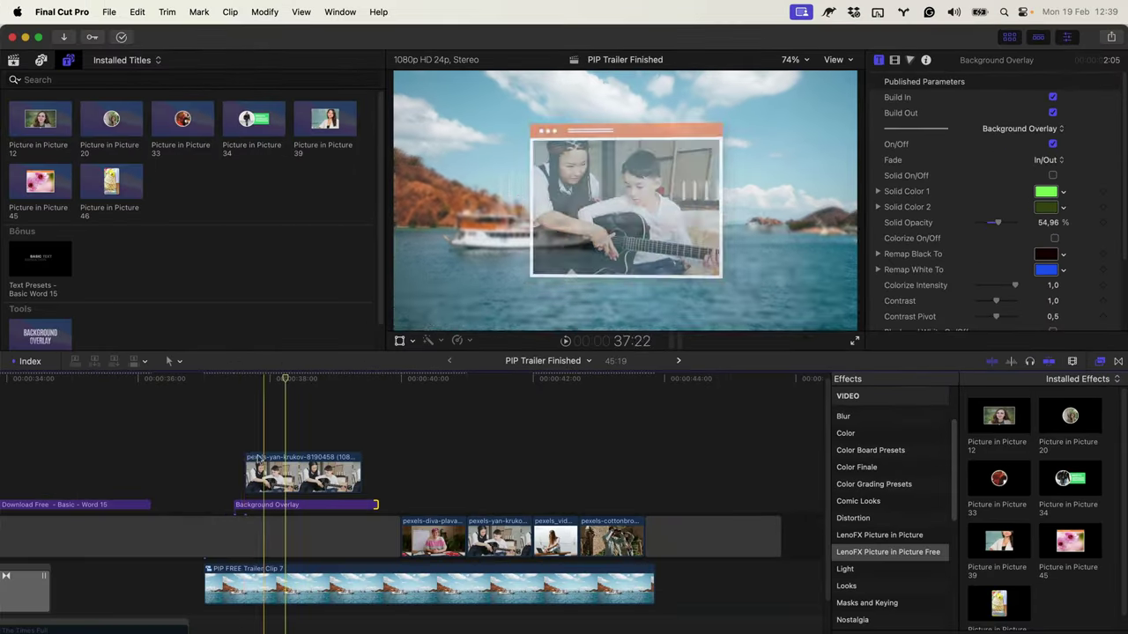
left_click(232, 437)
key("space")
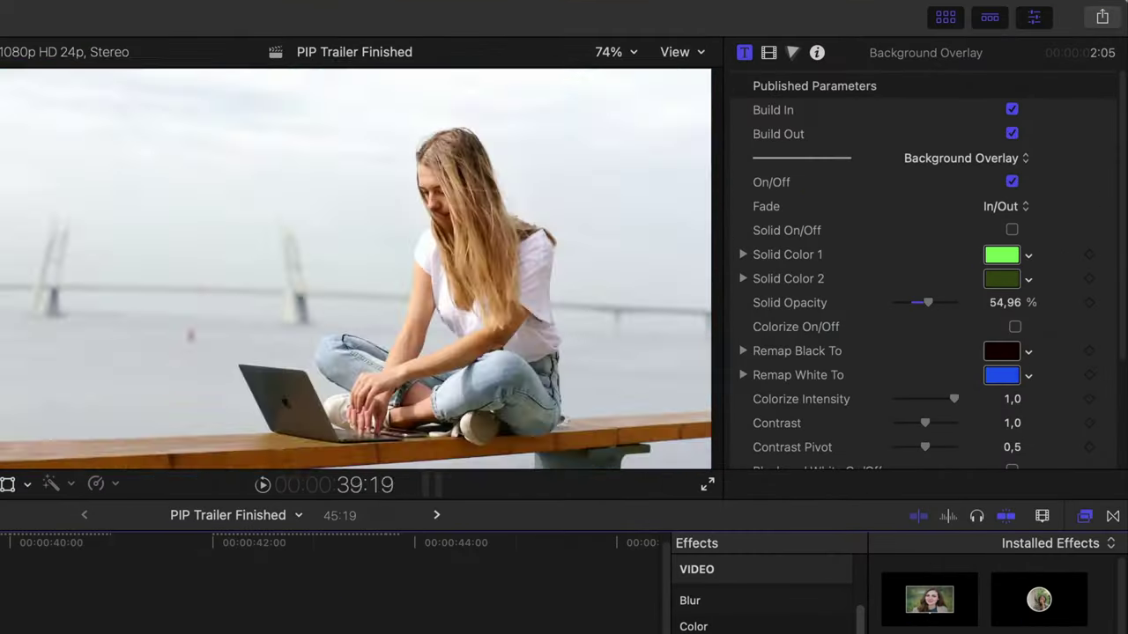
- Raise the guitar lesson picture-in-picture by setting its Position All Y to 0.1 px
left_click(1, 632)
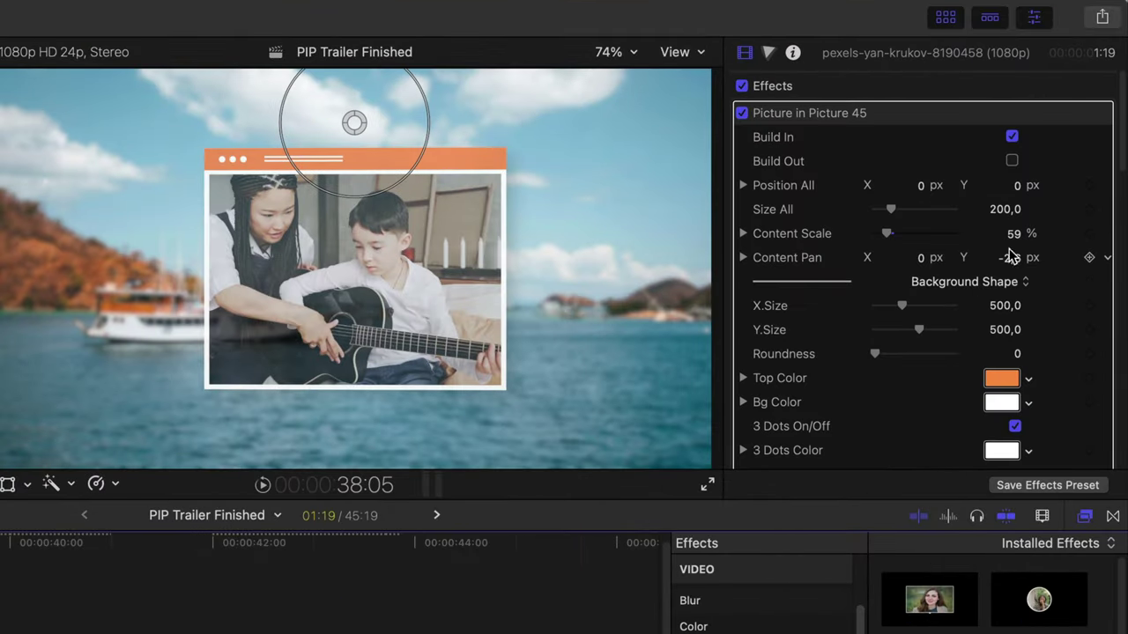
left_click_drag(1010, 259, 1022, 189)
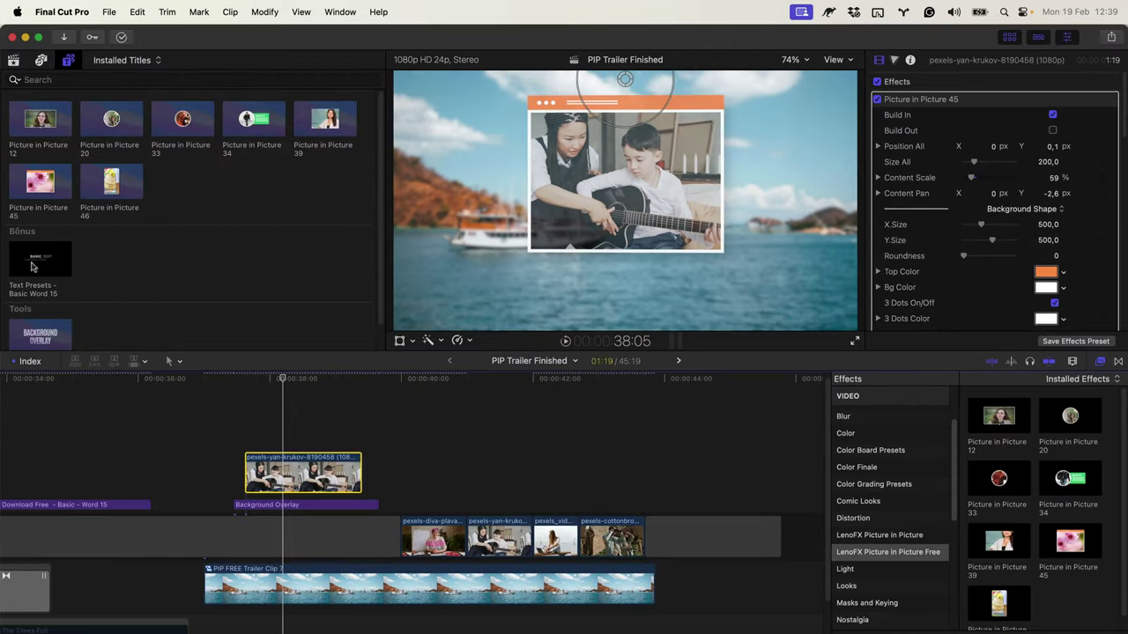
- Add the Text Presets - Basic Word 15 title to the timeline and place it above the guitar lesson clip
left_click_drag(31, 266, 379, 490)
key("space")
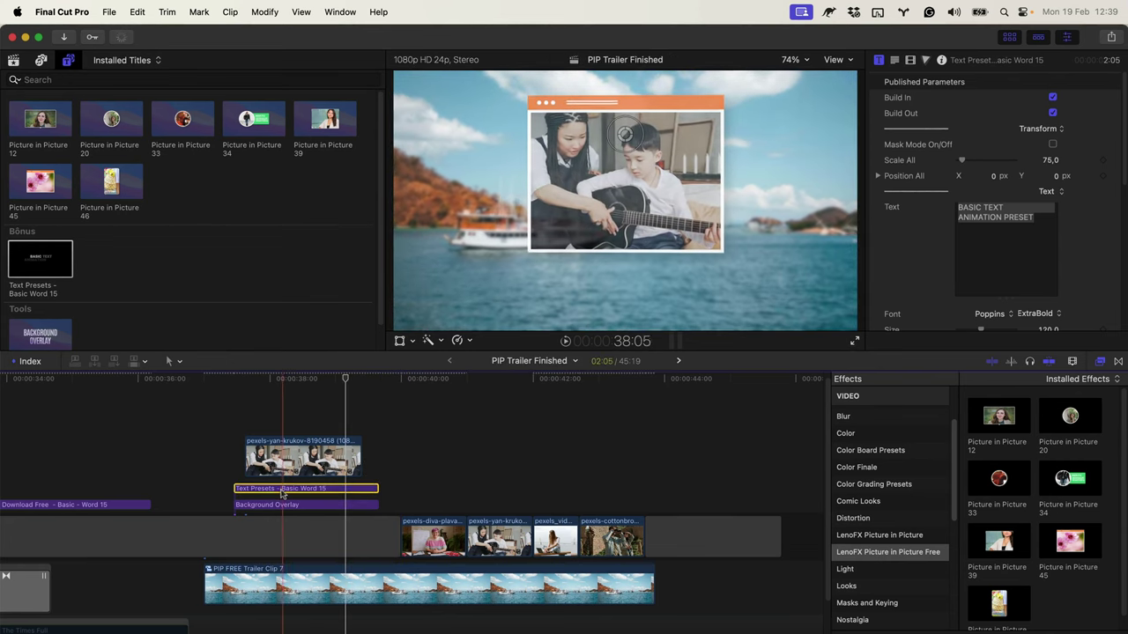
left_click_drag(283, 490, 283, 443)
left_click_drag(273, 383, 300, 383)
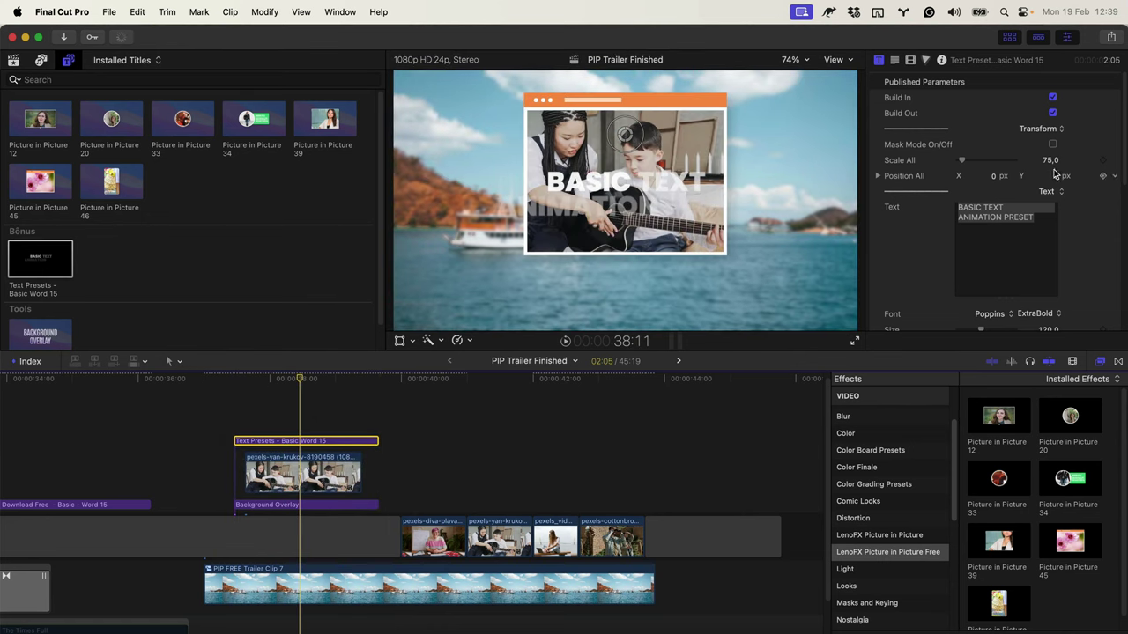
- Move the title below the picture at Position All Y -0.35 px and change its text to TEACHING LESSON
left_click_drag(1057, 177, 923, 216)
type("te")
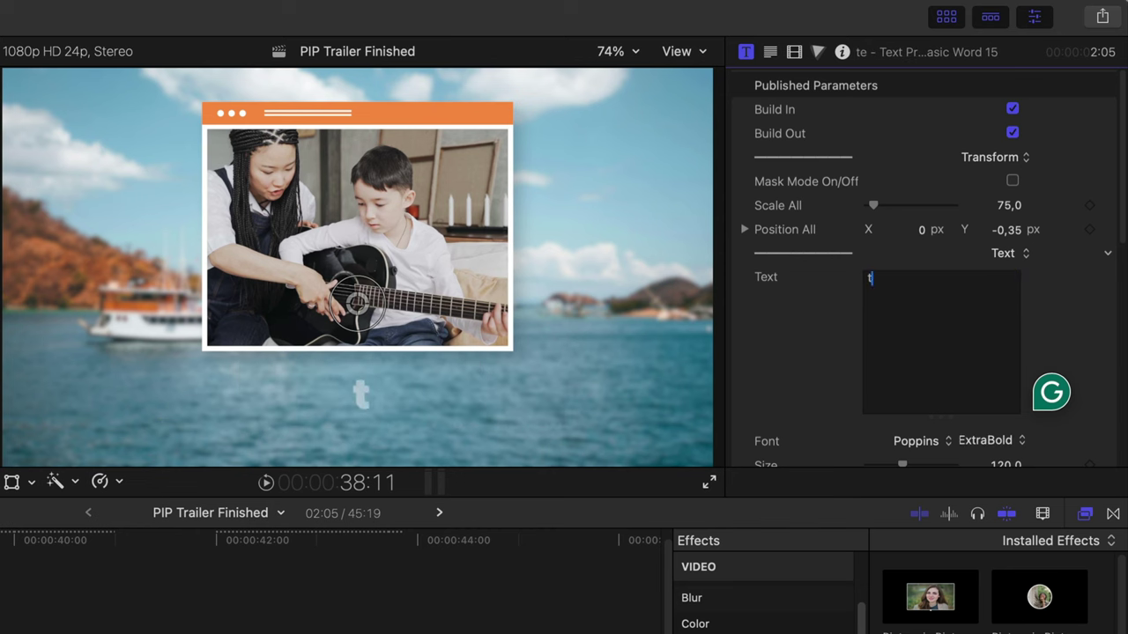
key("BackSpace")
type("TEACHING LESSON")
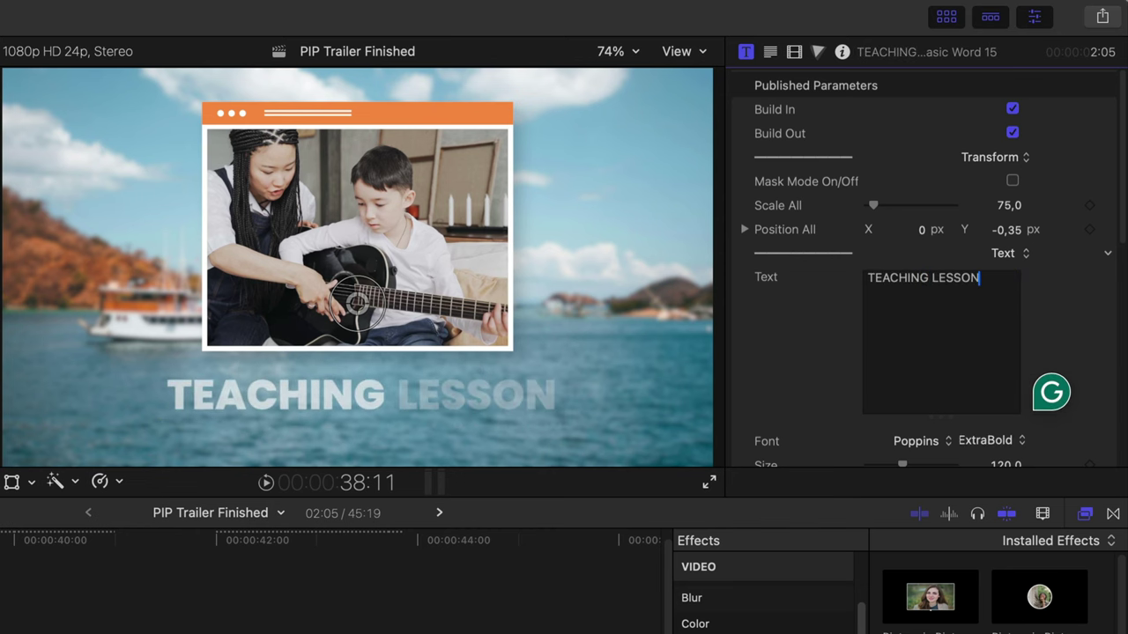
- Set the title's Poppins font style to Bold Italic and its size to 99.7, keeping the text white
scroll(920, 339, "down", 3)
left_click(985, 334)
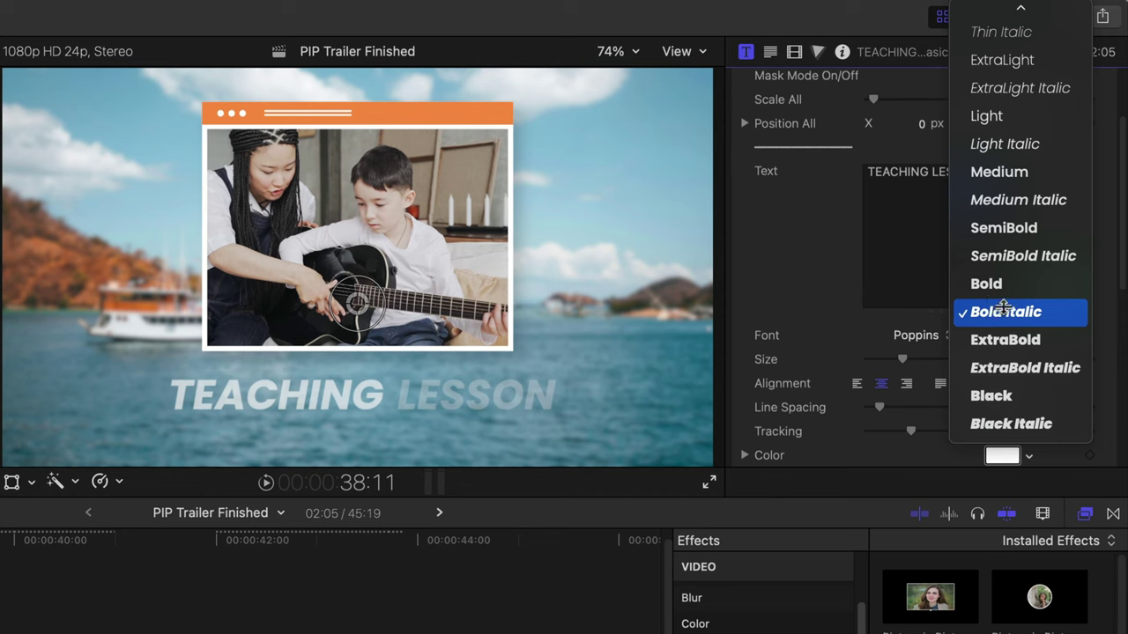
left_click(1002, 312)
left_click_drag(1006, 359, 1005, 376)
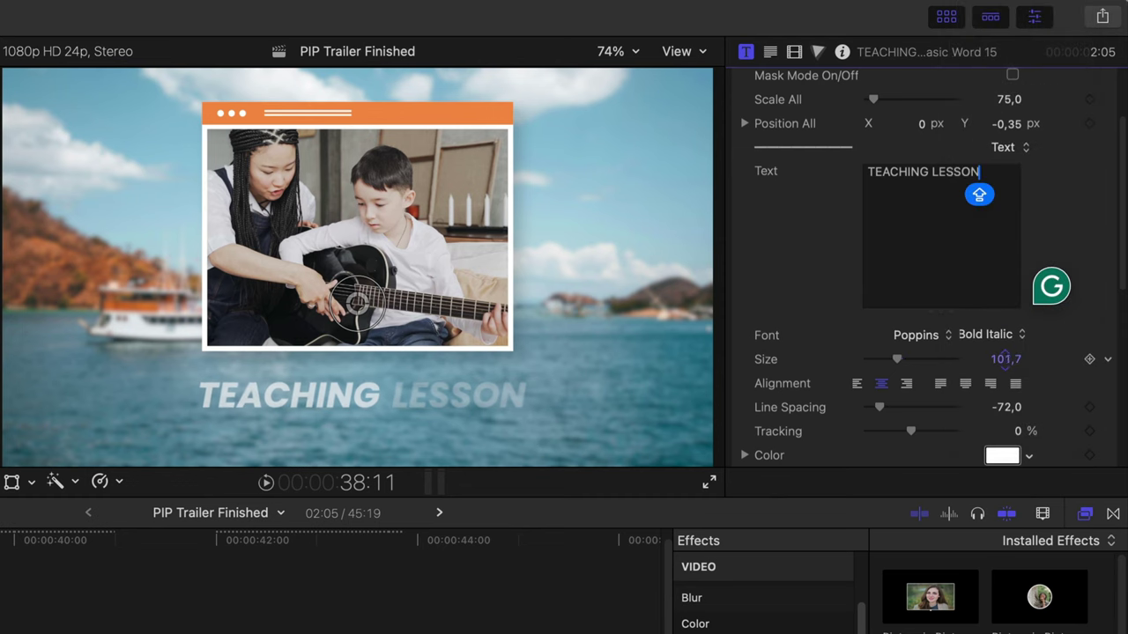
left_click(1029, 455)
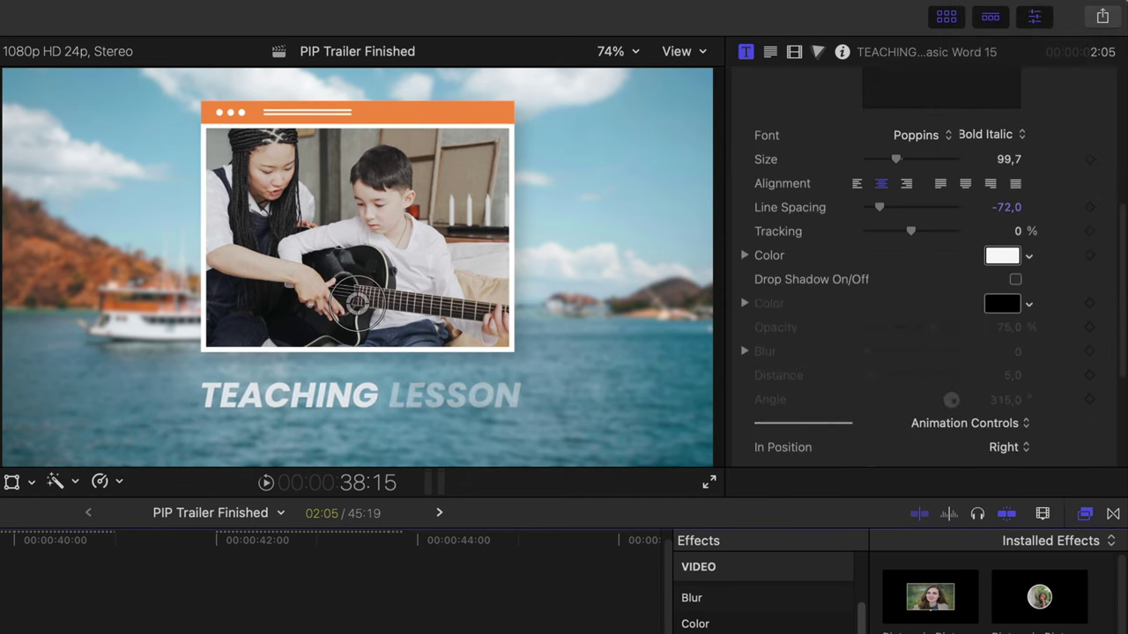
- Shorten the title's In Duration to 23.87 and play the text animation
scroll(895, 317, "down", 5)
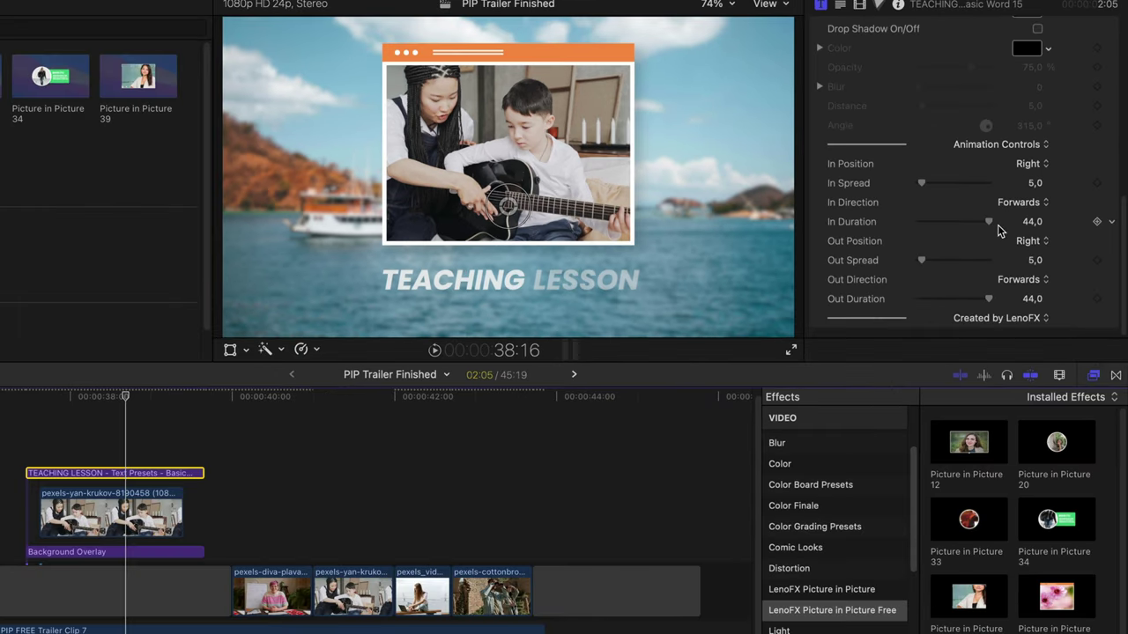
left_click_drag(996, 224, 948, 226)
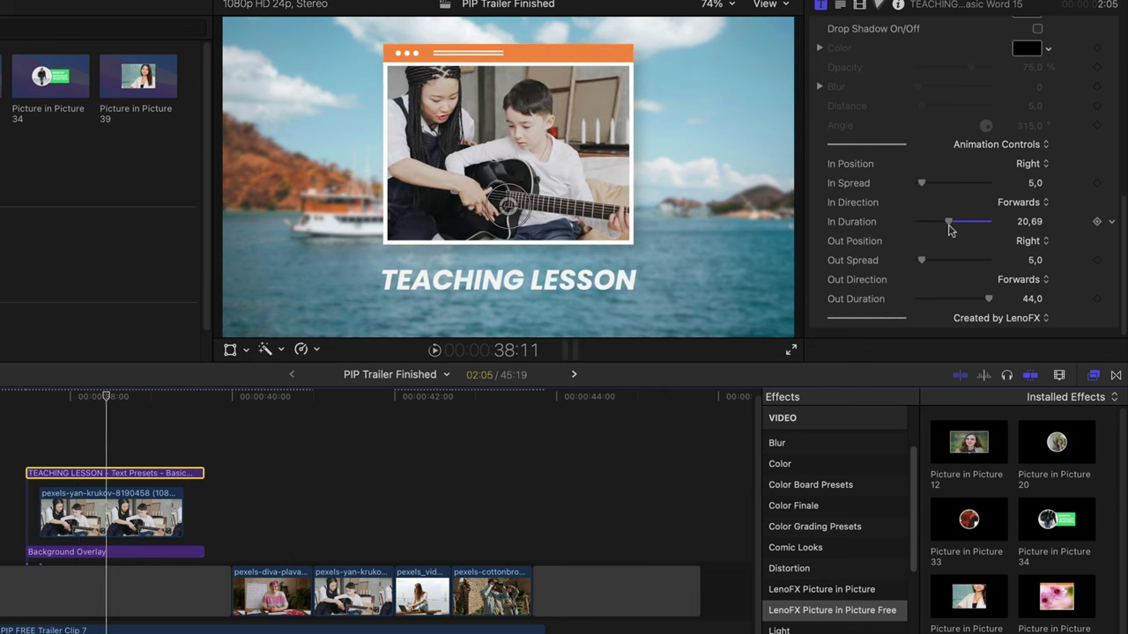
key("slash")
key("space")
- Nudge the TEACHING LESSON title later so it starts shortly after the guitar lesson clip, checking the timing by playback
key("period")
key("period")
key("period")
key("period")
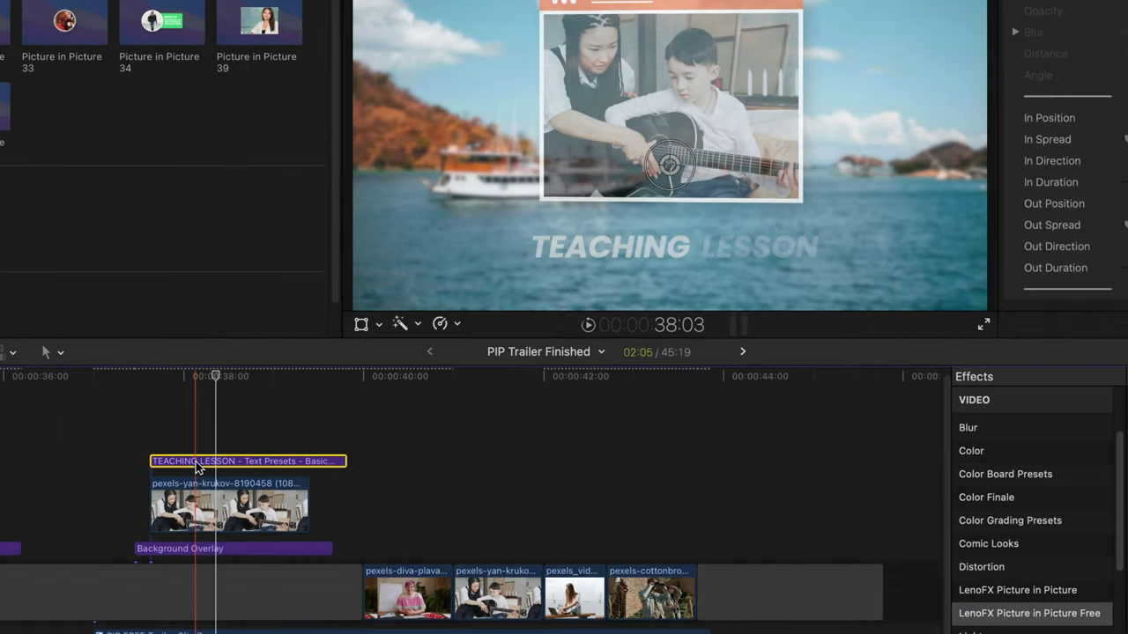
key("space")
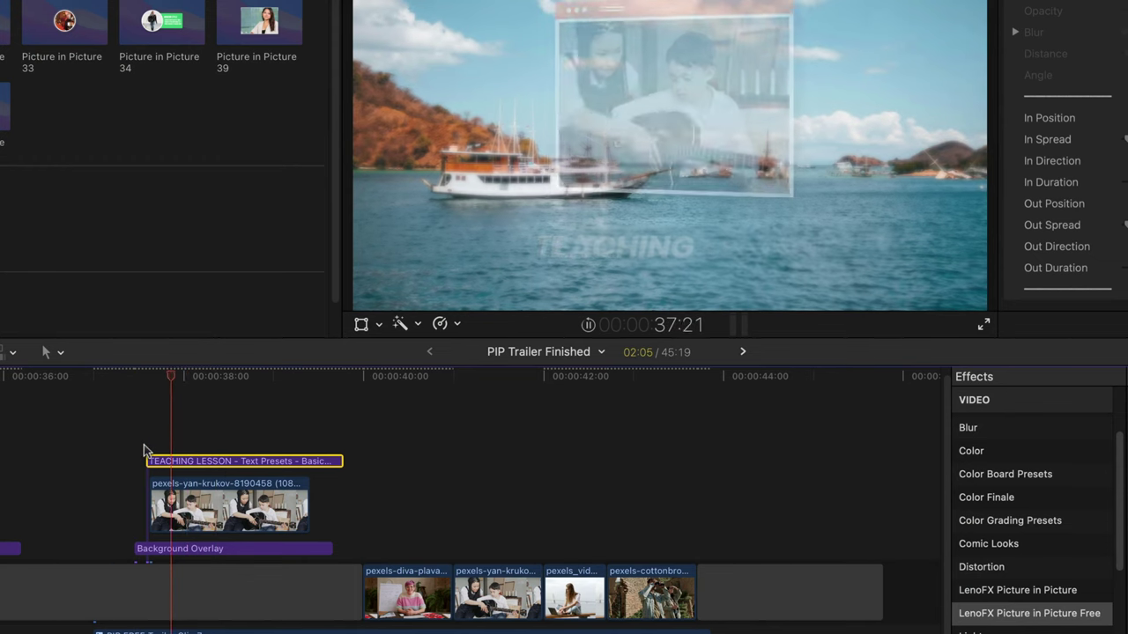
key("space")
key("period")
key("period")
key("space")
key("space")
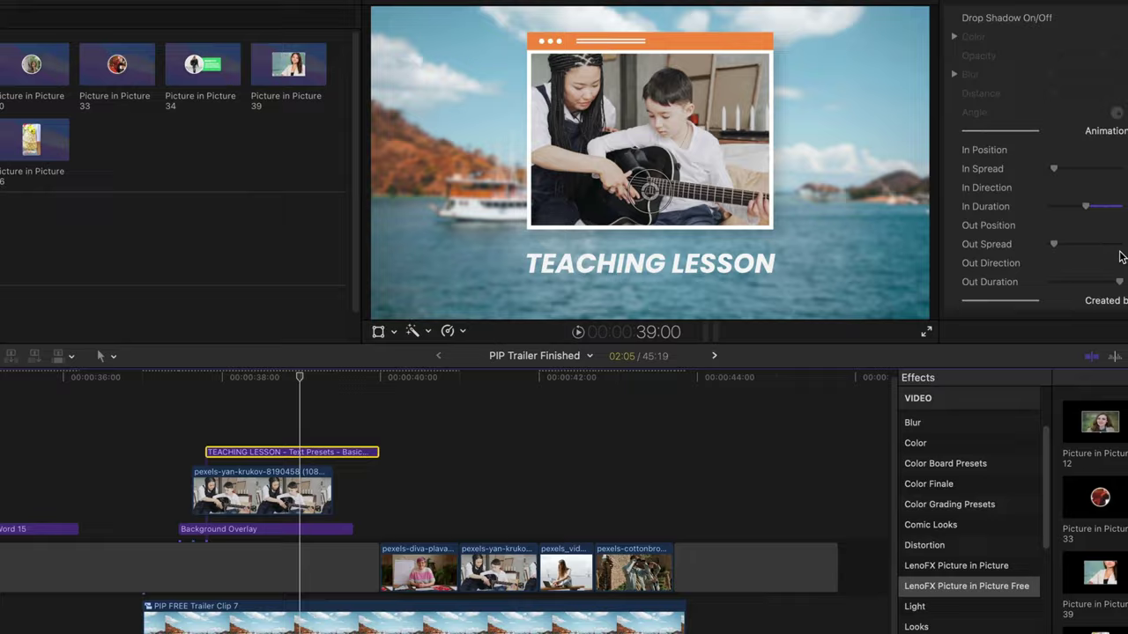
- Turn on Drop Shadow for the TEACHING LESSON title
scroll(1010, 234, "up", 3)
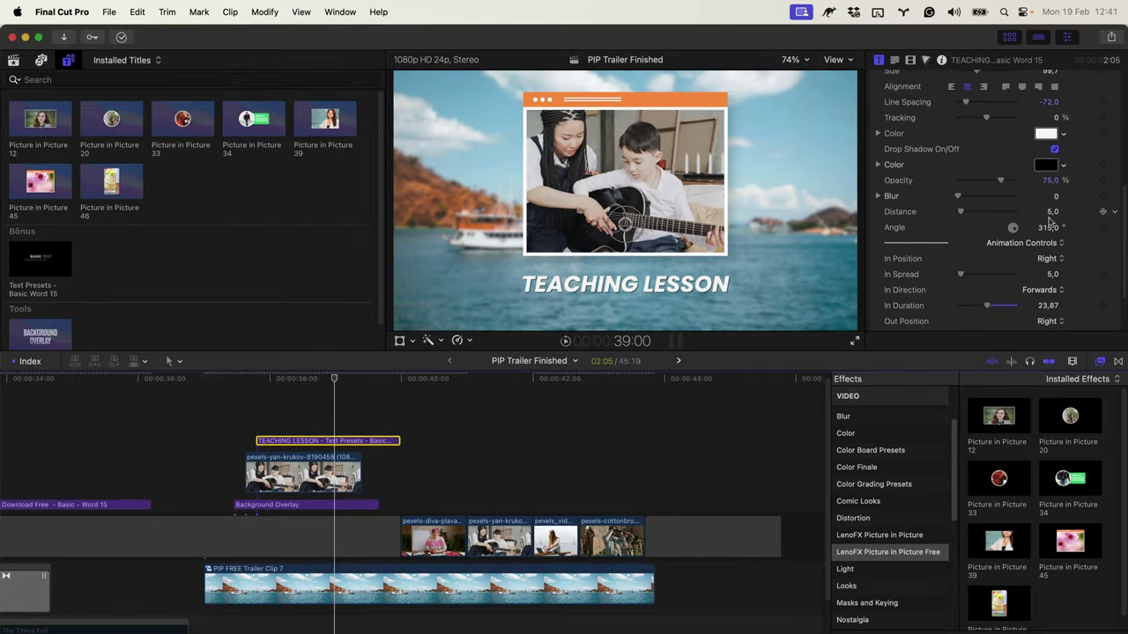